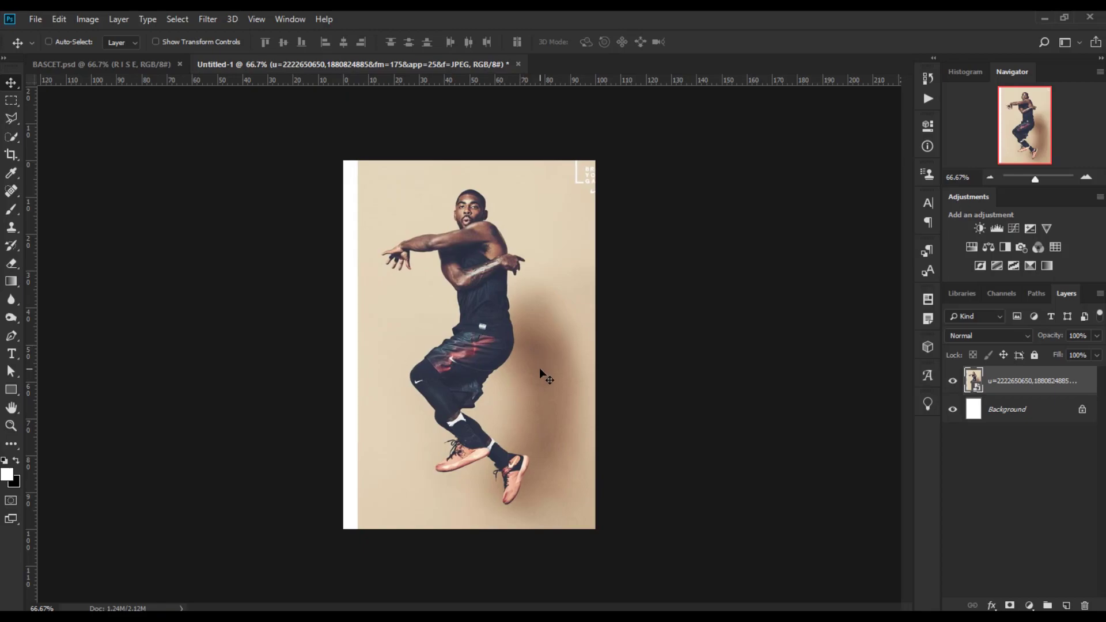
Draw a tall narrow rectangle about 52 × 873 px covering the white strip along the canvas's left edge.
{"action": "left_click", "coordinate": [1067, 605]}
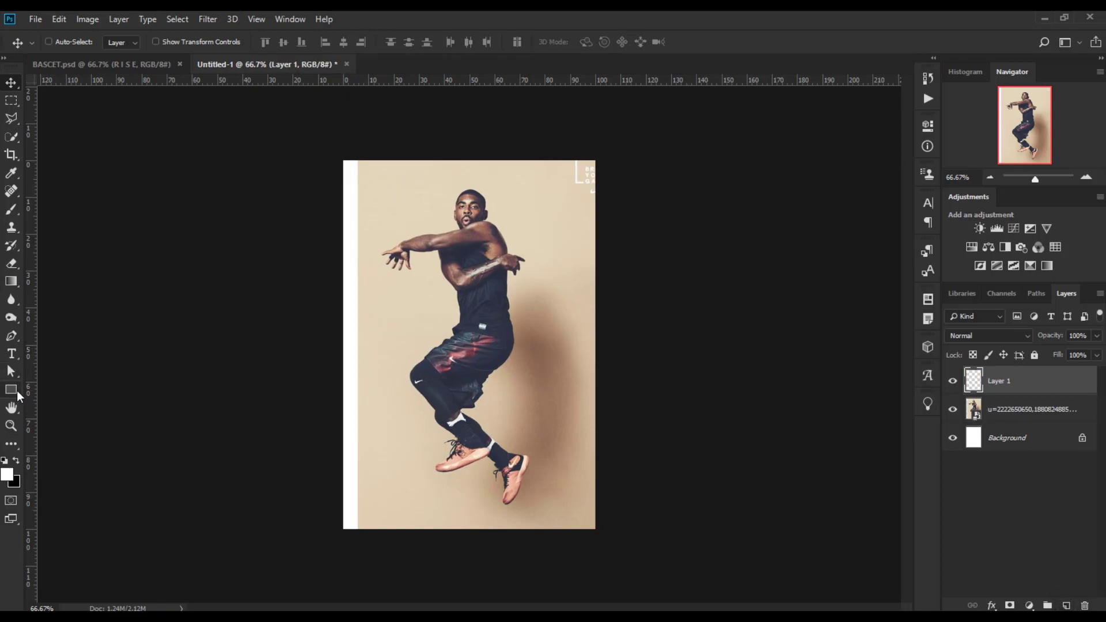
{"action": "left_click", "coordinate": [16, 392]}
{"action": "mouse_move", "coordinate": [356, 146]}
{"action": "left_mouse_down"}
{"action": "mouse_move", "coordinate": [333, 220]}
{"action": "mouse_move", "coordinate": [344, 199]}
{"action": "left_mouse_up"}
{"action": "key", "text": "Delete"}
{"action": "mouse_move", "coordinate": [359, 144]}
{"action": "left_mouse_down"}
{"action": "mouse_move", "coordinate": [342, 198]}
{"action": "mouse_move", "coordinate": [336, 548]}
{"action": "left_mouse_up"}
Set the rectangle's fill to a beige colour sampled from the photo's background.
{"action": "left_click", "coordinate": [772, 209]}
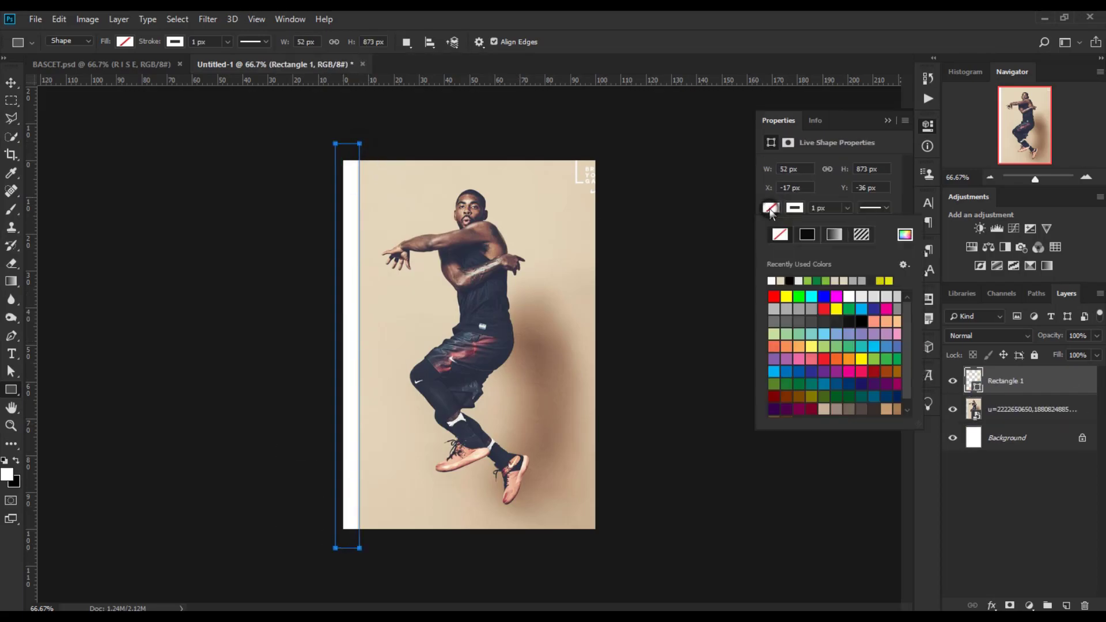
{"action": "left_click", "coordinate": [905, 235]}
{"action": "left_click", "coordinate": [375, 305]}
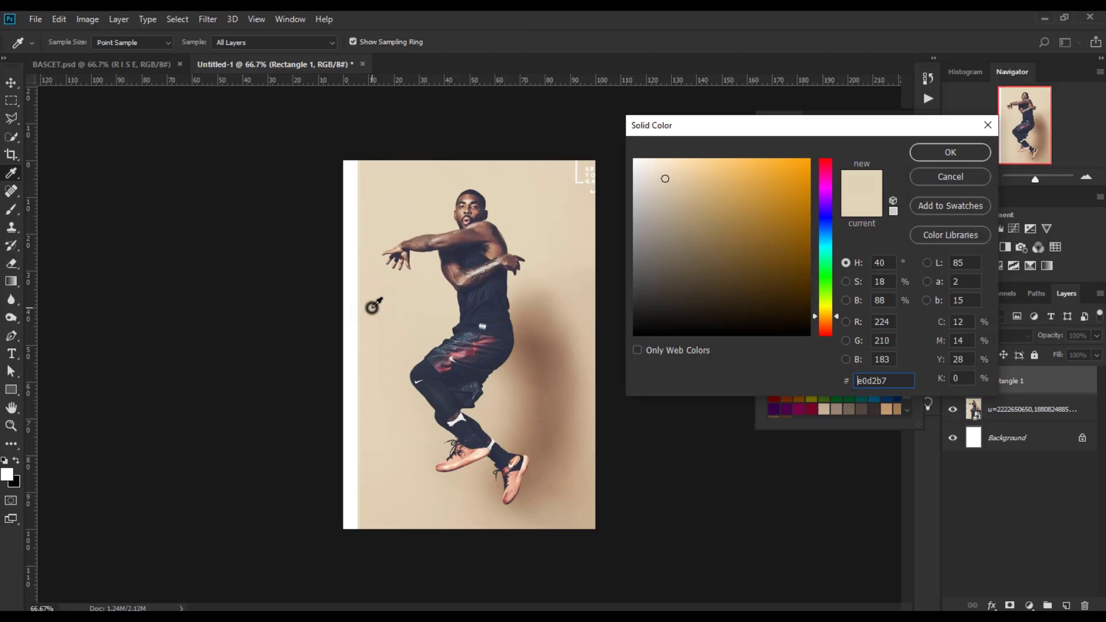
{"action": "left_click", "coordinate": [957, 150]}
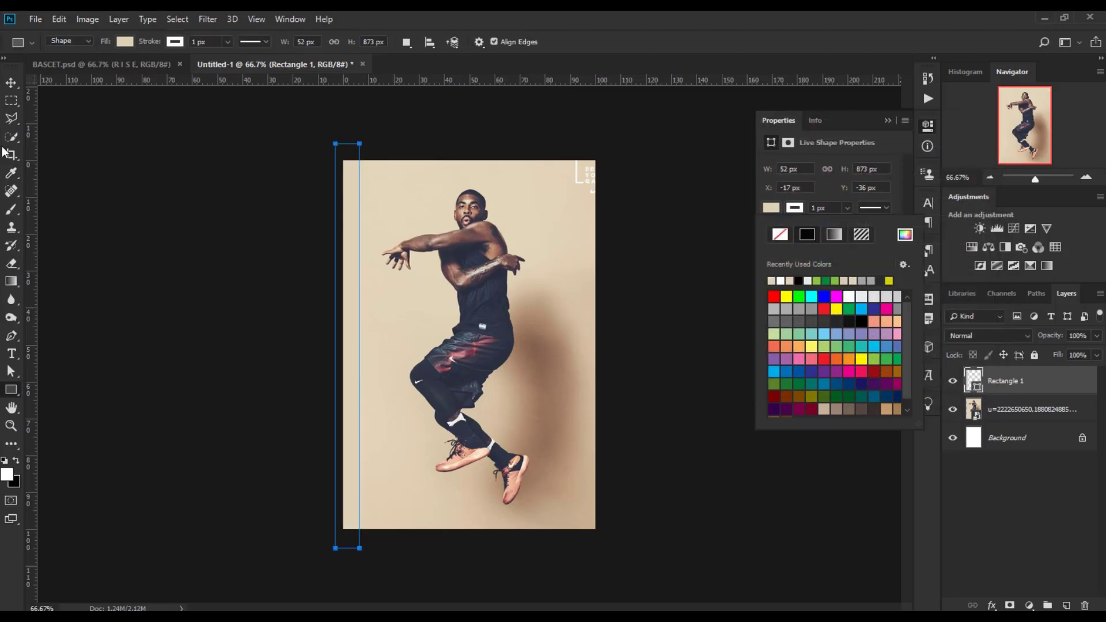
Nudge the rectangle two pixels to the left with the Move tool.
{"action": "left_click", "coordinate": [11, 83]}
{"action": "left_click", "coordinate": [11, 83]}
{"action": "key", "text": "Left"}
{"action": "key", "text": "Left"}
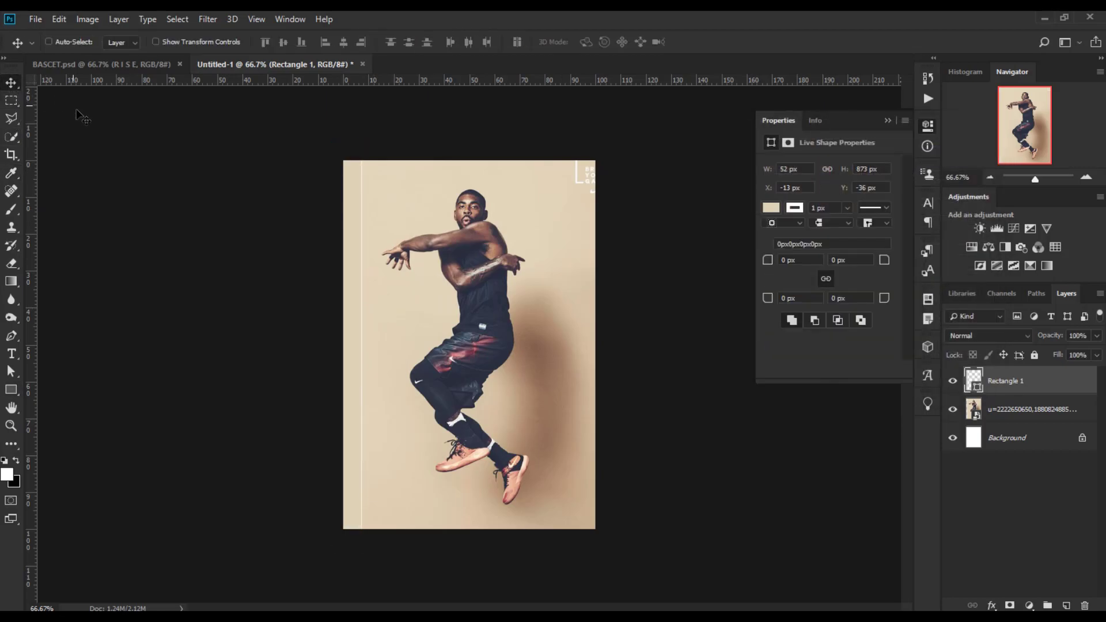
Change the rectangle's fill colour to e4d4ba.
{"action": "left_click", "coordinate": [798, 209]}
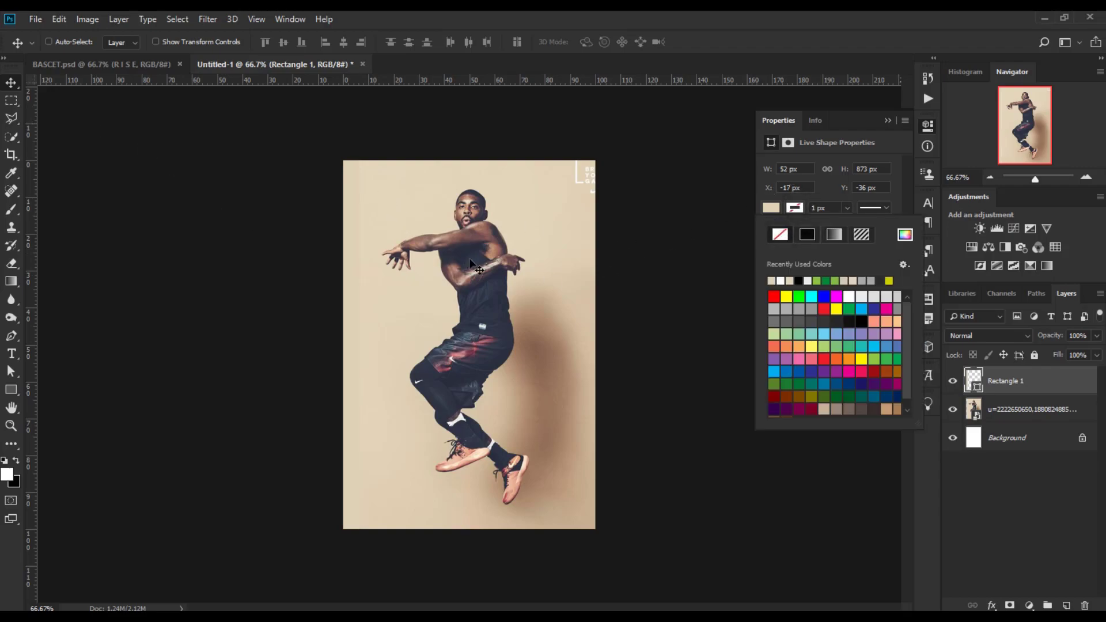
{"action": "left_click", "coordinate": [776, 209]}
{"action": "left_click", "coordinate": [776, 210]}
{"action": "left_click", "coordinate": [905, 235]}
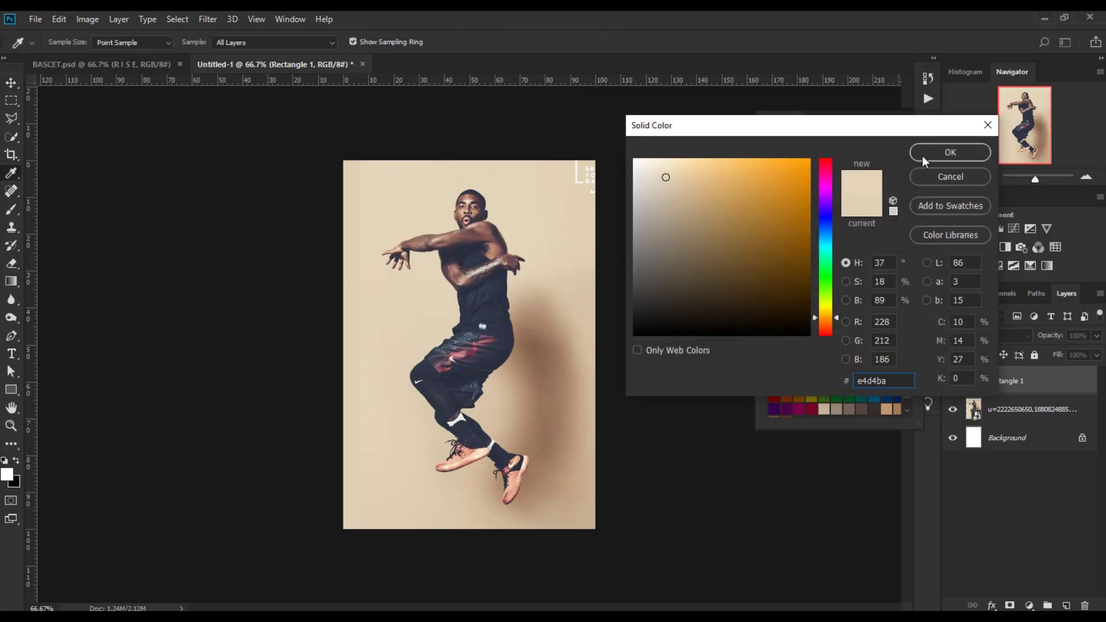
{"action": "left_click", "coordinate": [950, 152]}
Duplicate the rectangle layer.
{"action": "left_click", "coordinate": [7, 84]}
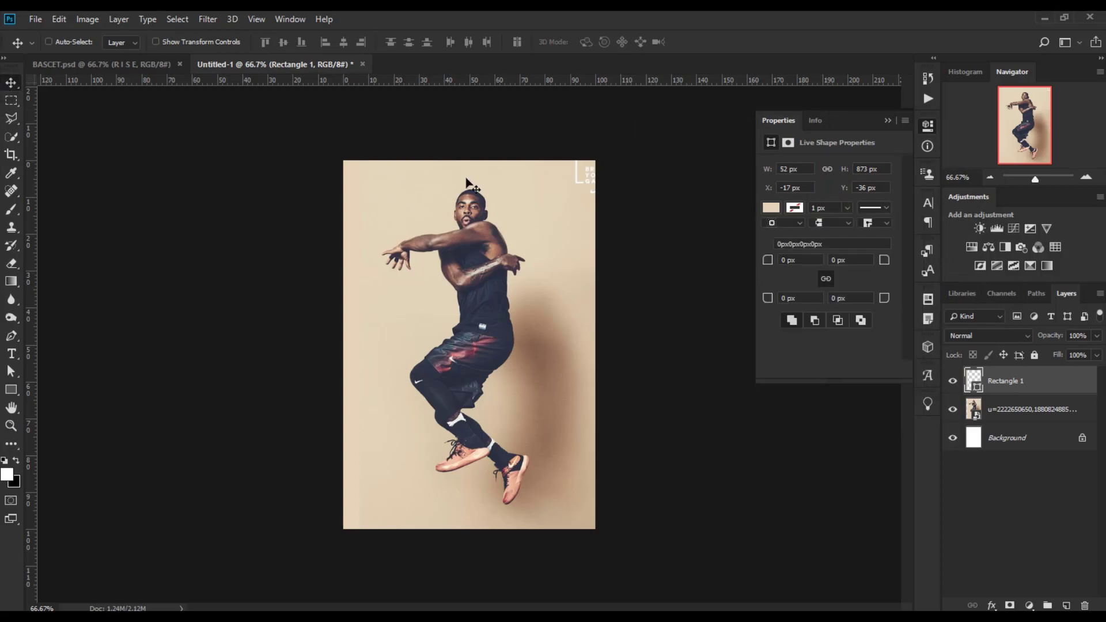
{"action": "mouse_move", "coordinate": [513, 213]}
{"action": "left_mouse_down"}
{"action": "mouse_move", "coordinate": [530, 214]}
{"action": "mouse_move", "coordinate": [491, 216]}
{"action": "left_mouse_up"}
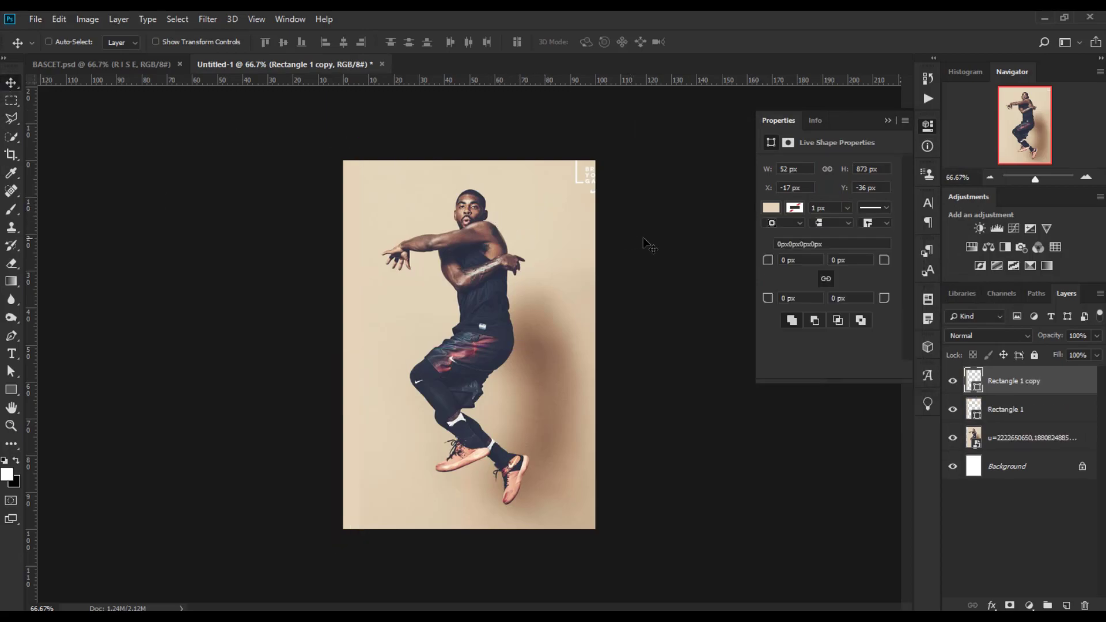
{"action": "key", "text": "Delete"}
{"action": "left_click_drag", "start_coordinate": [1031, 384], "coordinate": [1067, 606]}
Rotate the copy 90°, stretch it to about 97 px tall and place it across the canvas's top-right corner.
{"action": "key", "text": "ctrl+t"}
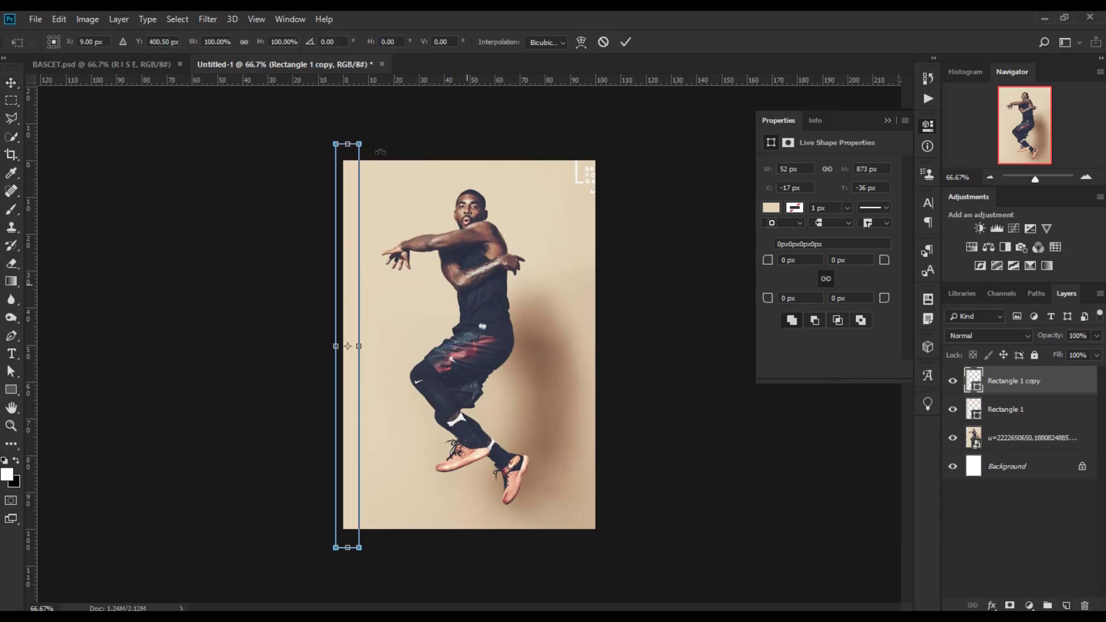
{"action": "left_click_drag", "start_coordinate": [371, 137], "coordinate": [870, 178]}
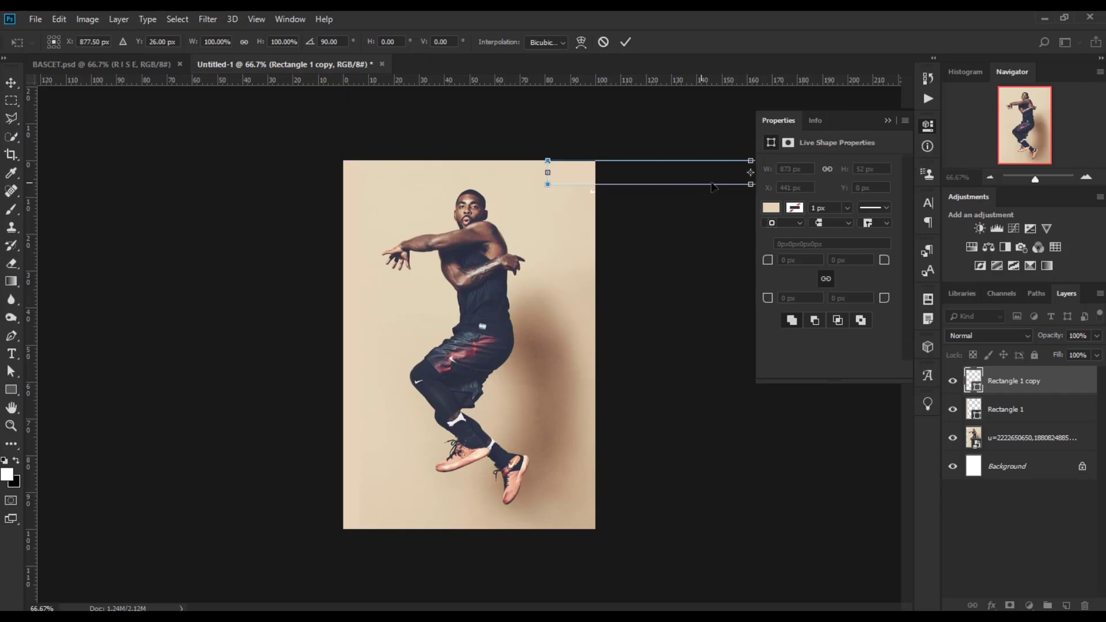
{"action": "left_click_drag", "start_coordinate": [714, 184], "coordinate": [714, 205]}
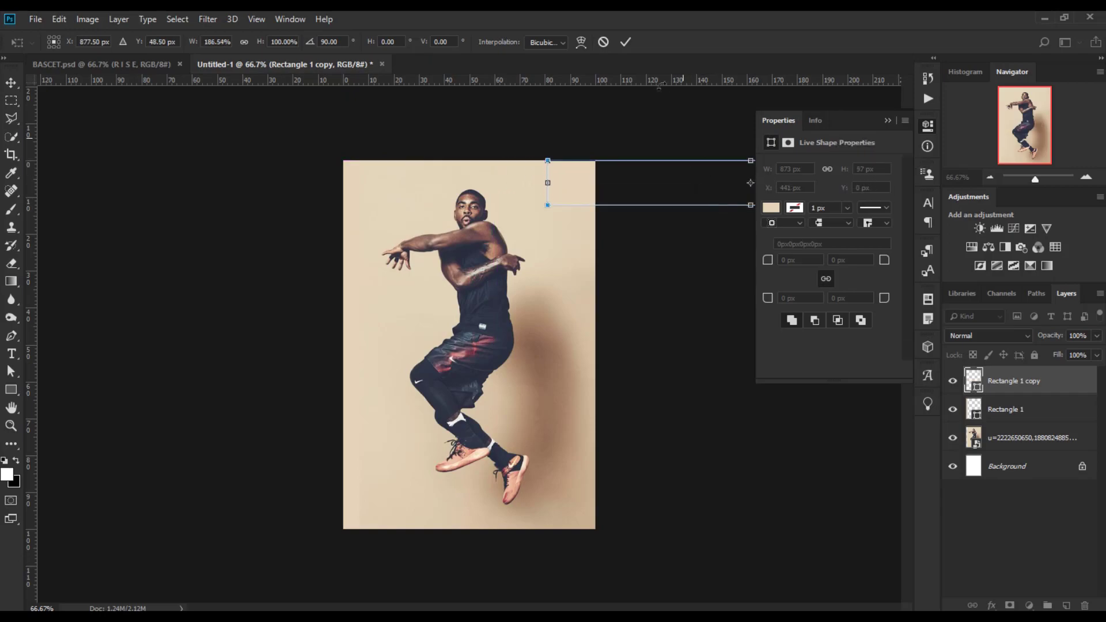
{"action": "left_click", "coordinate": [627, 43]}
{"action": "mouse_move", "coordinate": [585, 196]}
{"action": "left_mouse_down"}
{"action": "mouse_move", "coordinate": [623, 190]}
{"action": "mouse_move", "coordinate": [603, 187]}
{"action": "mouse_move", "coordinate": [605, 203]}
{"action": "left_mouse_up"}
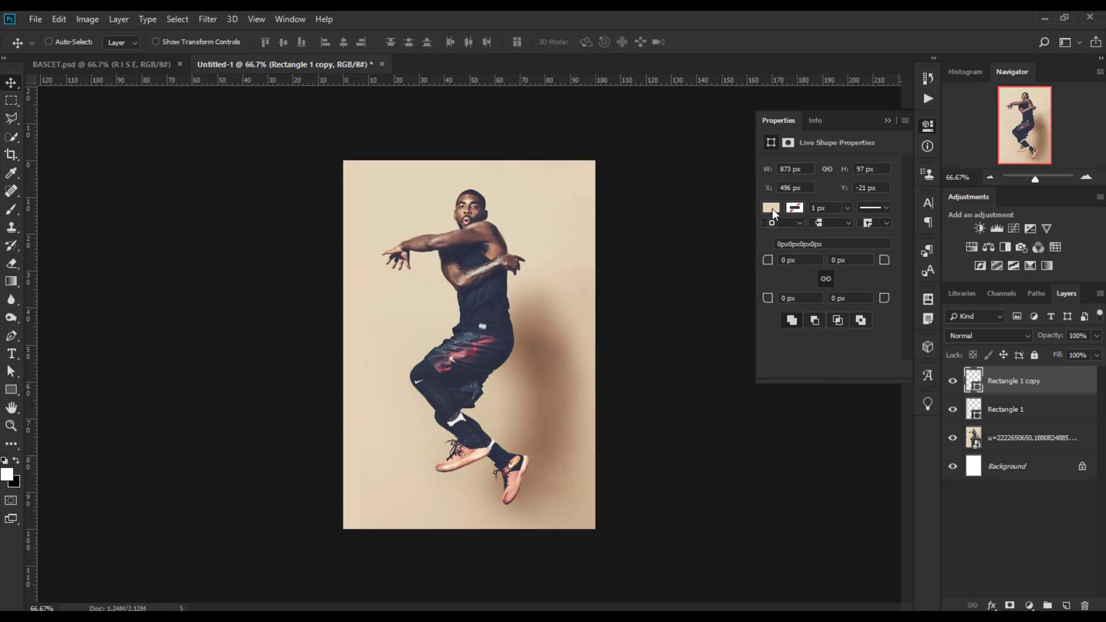
Set the copy's fill to a colour sampled from the background near the top-right corner.
{"action": "left_click", "coordinate": [772, 208]}
{"action": "left_click", "coordinate": [905, 235]}
{"action": "left_click", "coordinate": [565, 182]}
{"action": "left_click", "coordinate": [951, 152]}
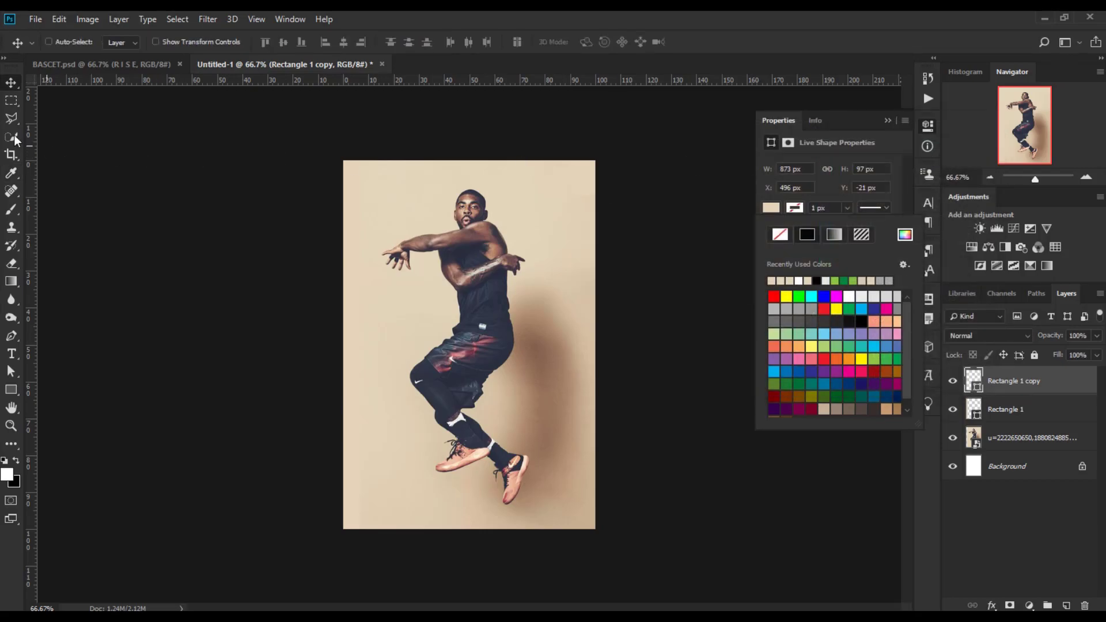
Add a new empty layer and group the photo with both rectangle layers.
{"action": "left_click", "coordinate": [8, 85]}
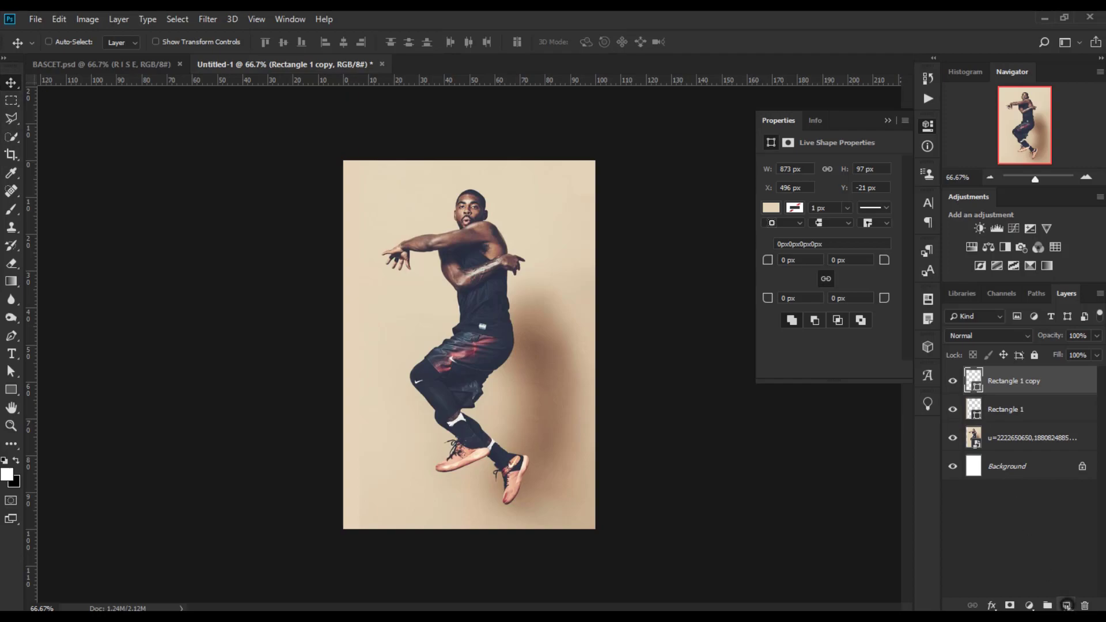
{"action": "left_click", "coordinate": [1067, 605]}
{"action": "left_click", "coordinate": [1043, 410]}
{"action": "left_click", "coordinate": [1042, 437], "text": "shift"}
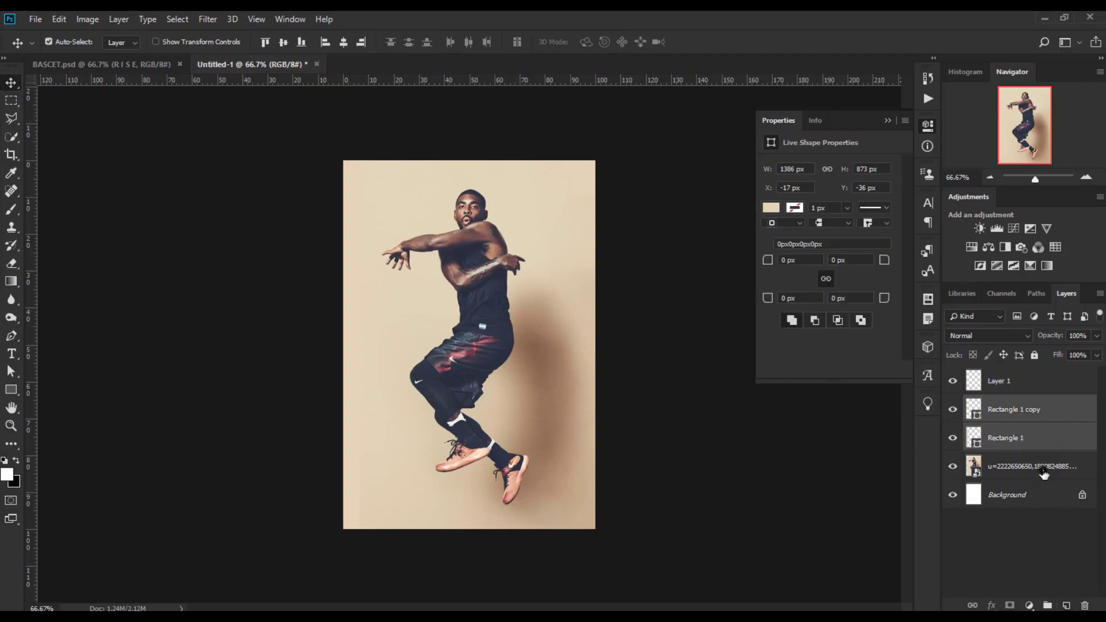
{"action": "left_click", "coordinate": [1043, 468], "text": "shift"}
{"action": "left_click", "coordinate": [1048, 605]}
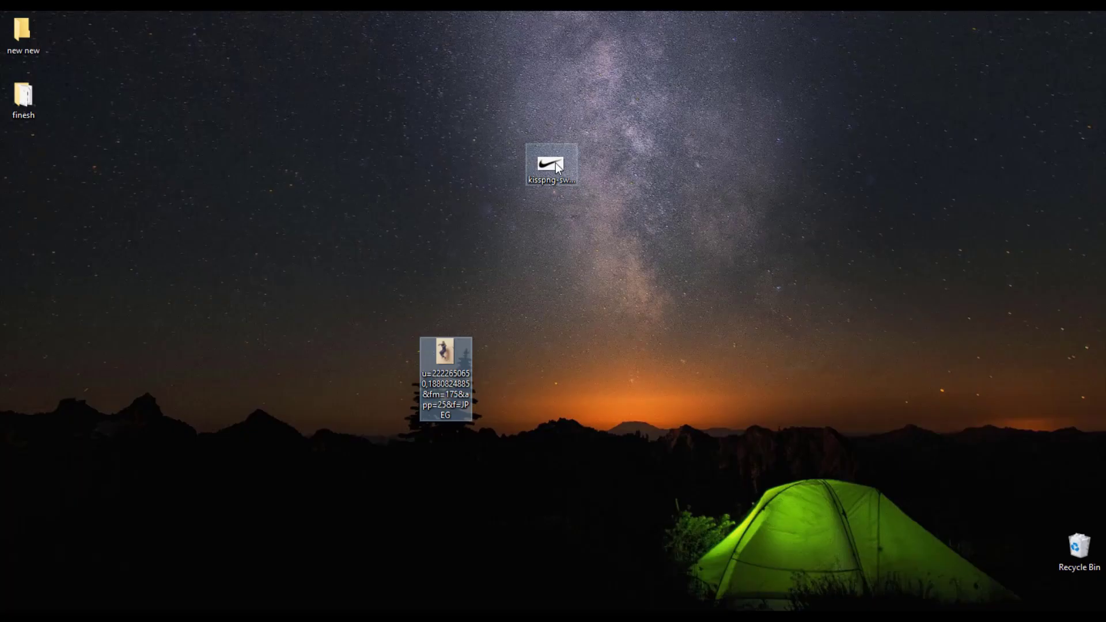
Place the Nike swoosh image into the document over the middle of the player.
{"action": "left_click_drag", "start_coordinate": [555, 163], "coordinate": [193, 601]}
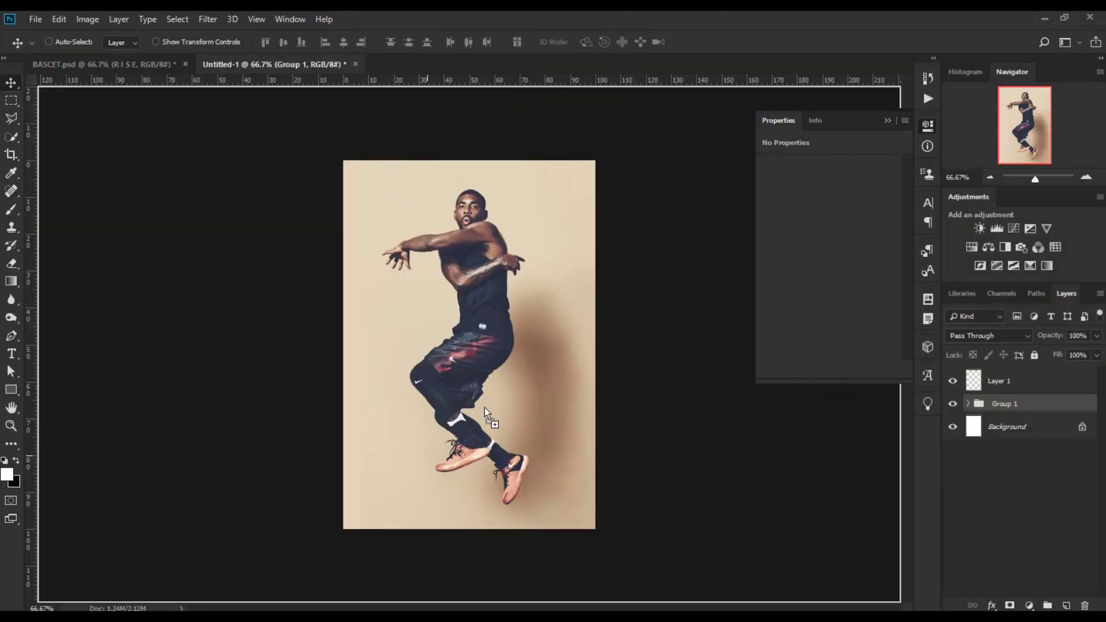
{"action": "left_click_drag", "start_coordinate": [508, 357], "coordinate": [508, 333]}
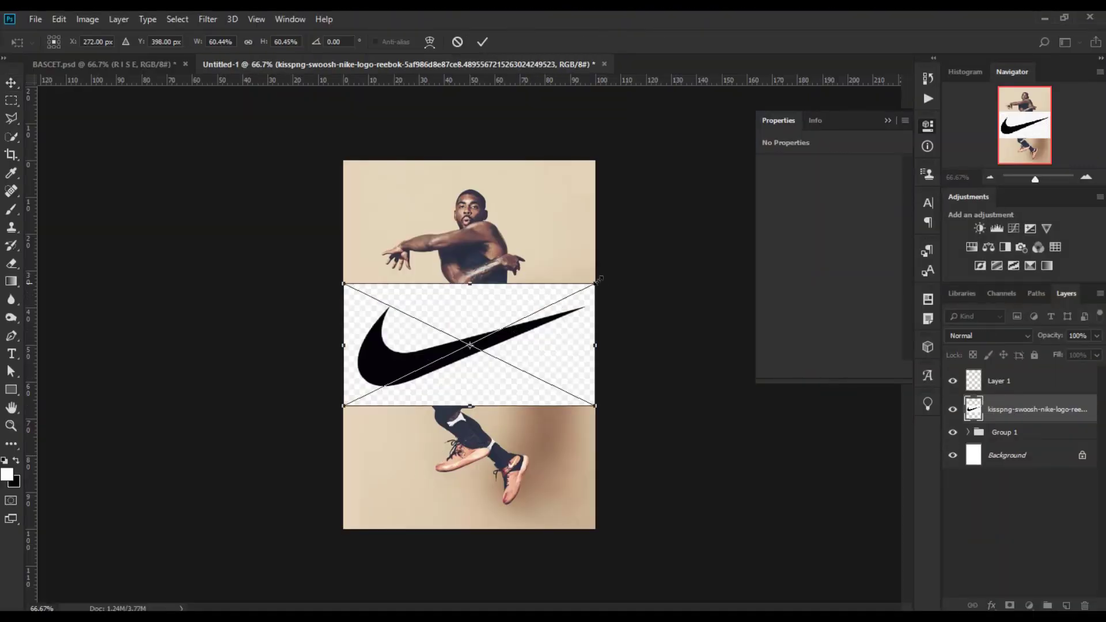
{"action": "left_click", "coordinate": [482, 41]}
Select the black swoosh shape with the Quick Selection tool.
{"action": "key", "text": "ctrl+plus"}
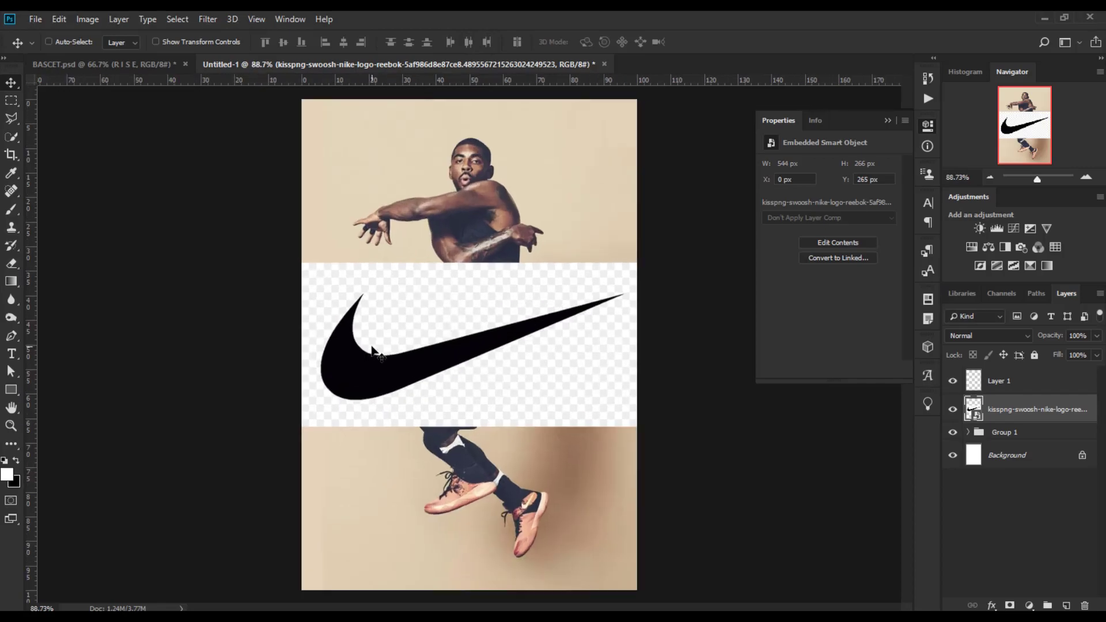
{"action": "left_click", "coordinate": [11, 139]}
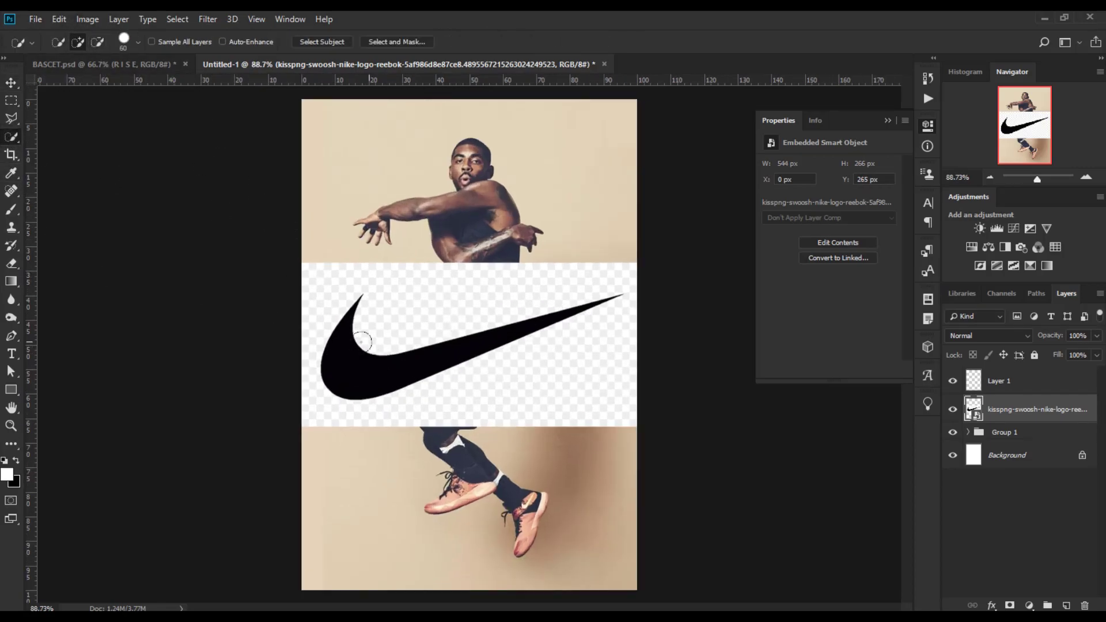
{"action": "left_click", "coordinate": [342, 362]}
Paint the selected swoosh white with the Brush tool and add a layer mask from the selection.
{"action": "left_click", "coordinate": [17, 208]}
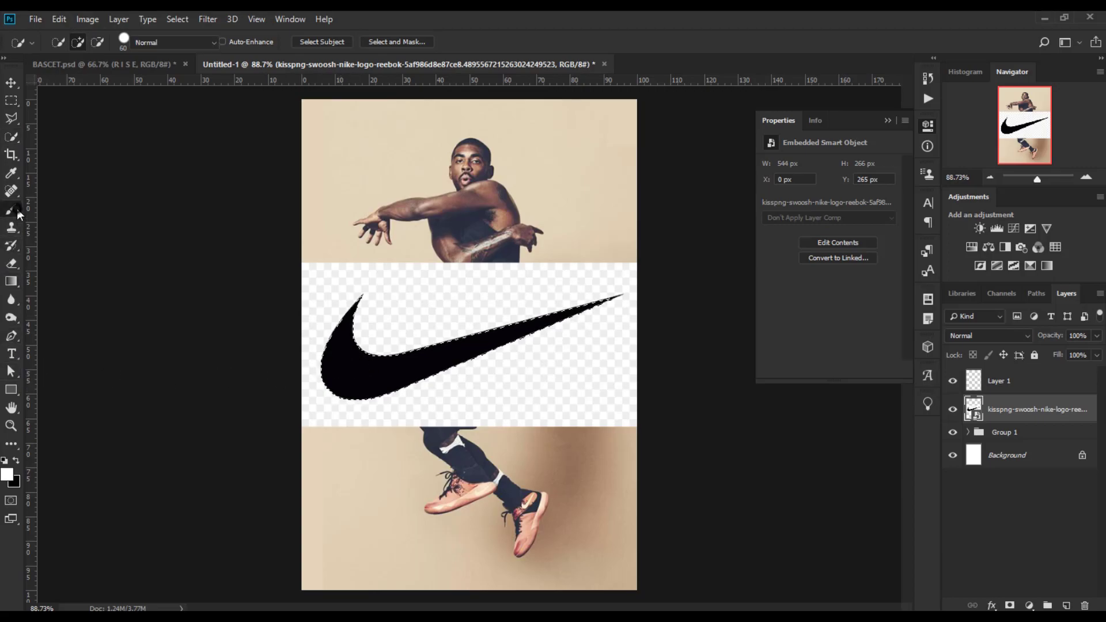
{"action": "left_click", "coordinate": [376, 365]}
{"action": "left_click", "coordinate": [522, 254]}
{"action": "mouse_move", "coordinate": [321, 289]}
{"action": "left_mouse_down"}
{"action": "mouse_move", "coordinate": [358, 309]}
{"action": "mouse_move", "coordinate": [317, 315]}
{"action": "mouse_move", "coordinate": [323, 392]}
{"action": "mouse_move", "coordinate": [626, 281]}
{"action": "mouse_move", "coordinate": [353, 341]}
{"action": "mouse_move", "coordinate": [326, 333]}
{"action": "mouse_move", "coordinate": [332, 291]}
{"action": "mouse_move", "coordinate": [353, 276]}
{"action": "mouse_move", "coordinate": [323, 333]}
{"action": "left_mouse_up"}
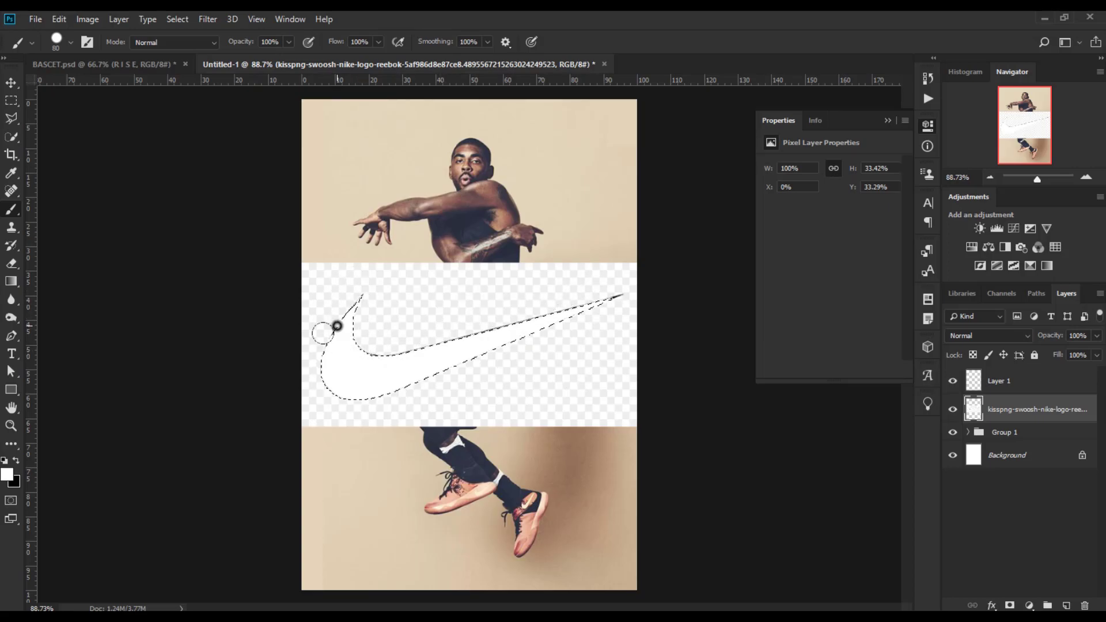
{"action": "left_click", "coordinate": [1010, 605]}
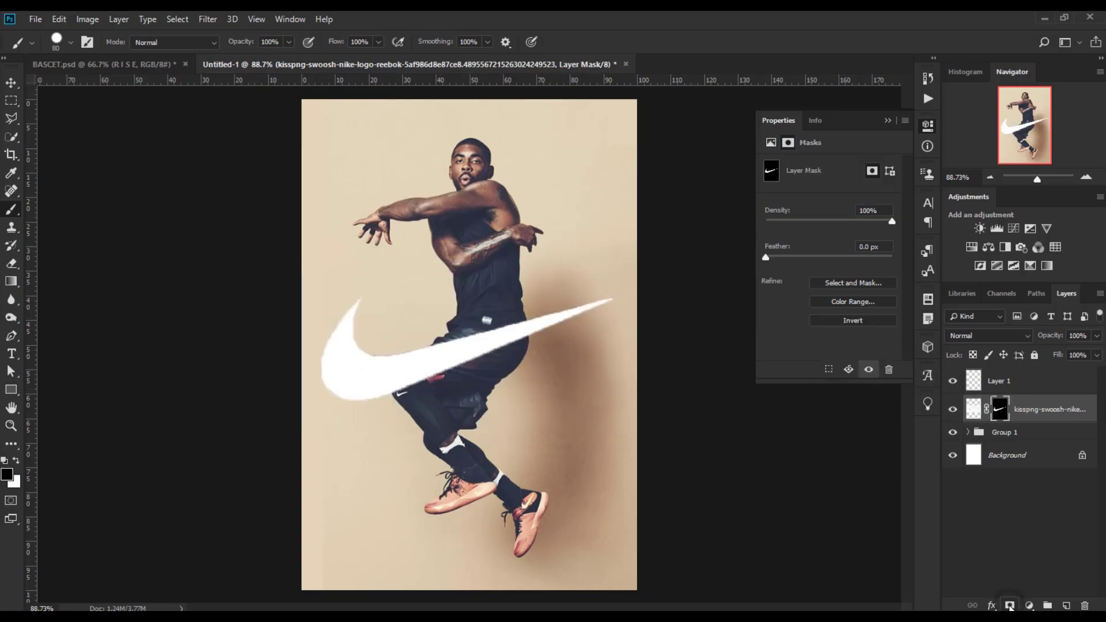
Scale the swoosh down and position it on the player's shorts.
{"action": "left_click", "coordinate": [11, 82]}
{"action": "key", "text": "ctrl+t"}
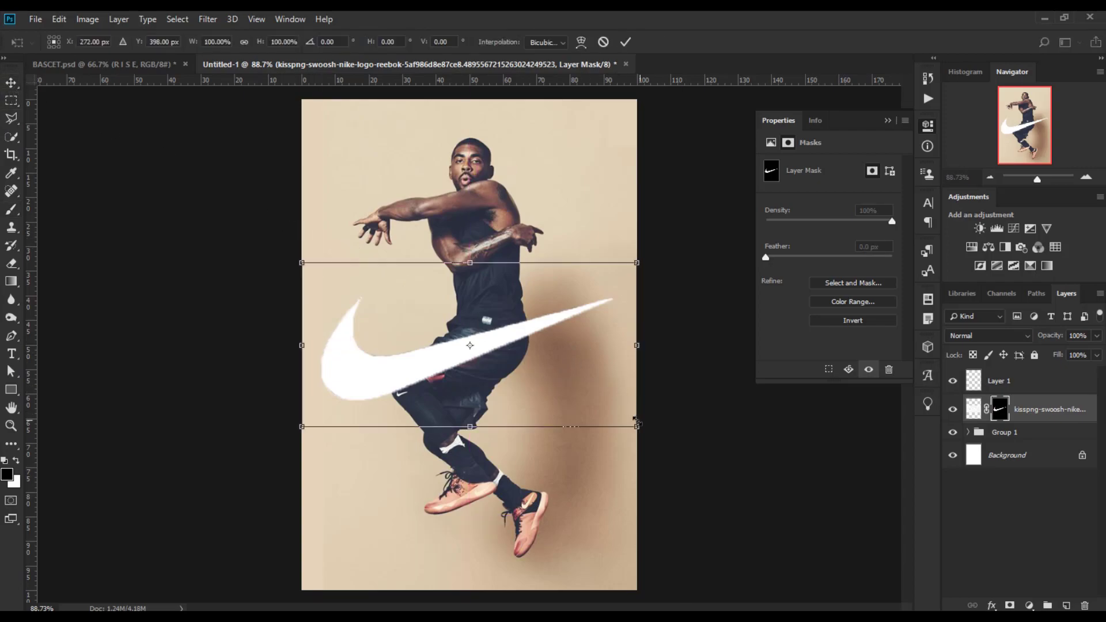
{"action": "left_click_drag", "start_coordinate": [633, 428], "coordinate": [492, 355]}
{"action": "key", "text": "Return"}
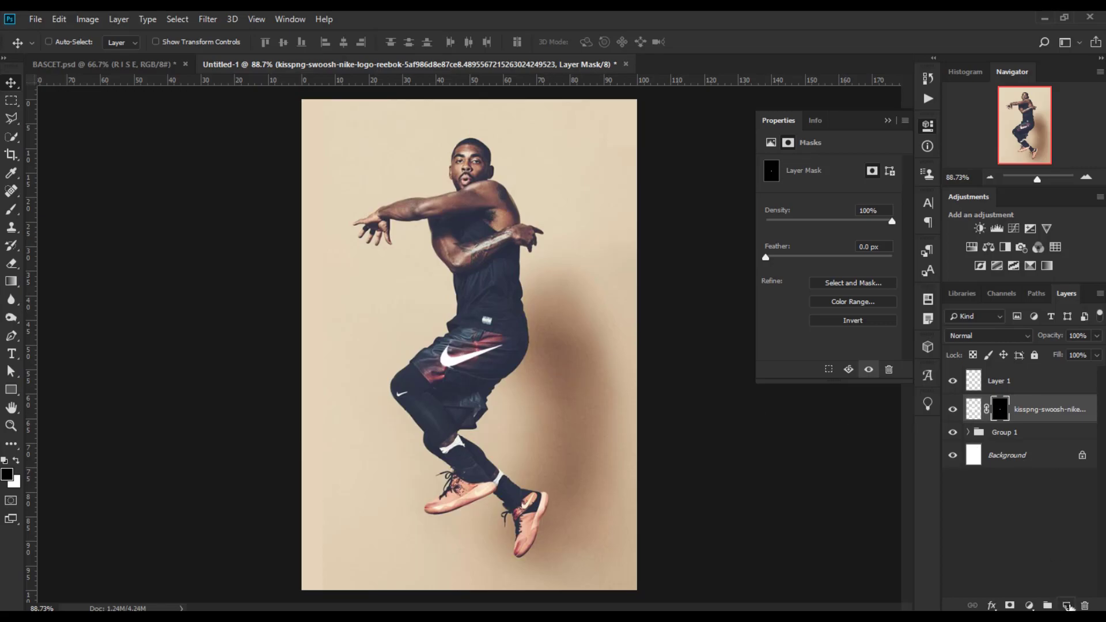
Draw a circle about 454 px across around the player's body with the Ellipse tool.
{"action": "left_click", "coordinate": [1068, 605]}
{"action": "key", "text": "x"}
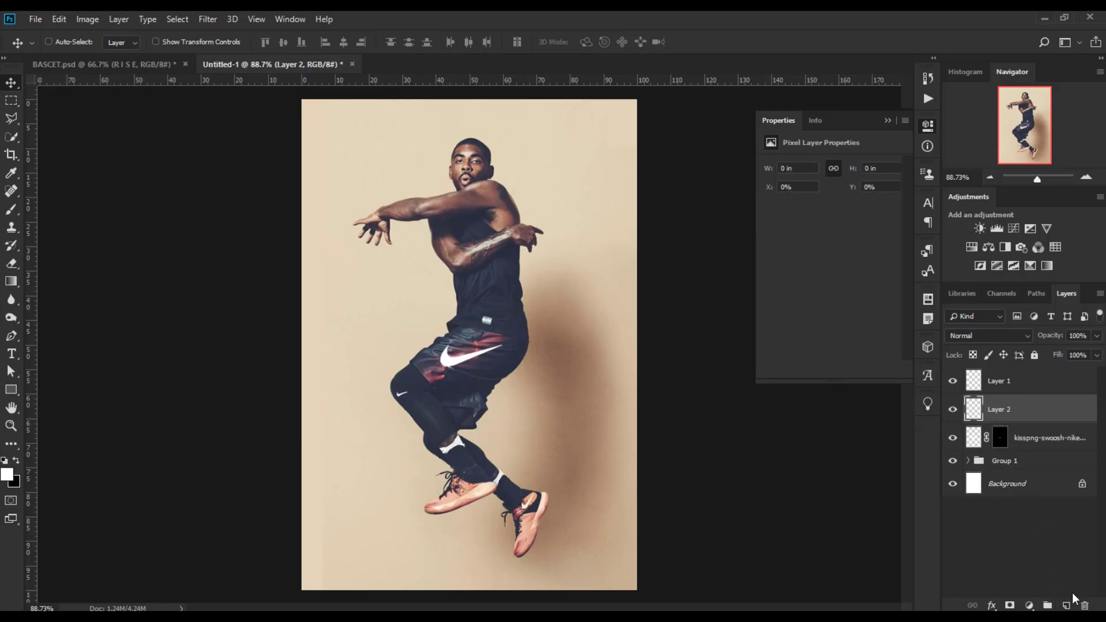
{"action": "left_click", "coordinate": [12, 390]}
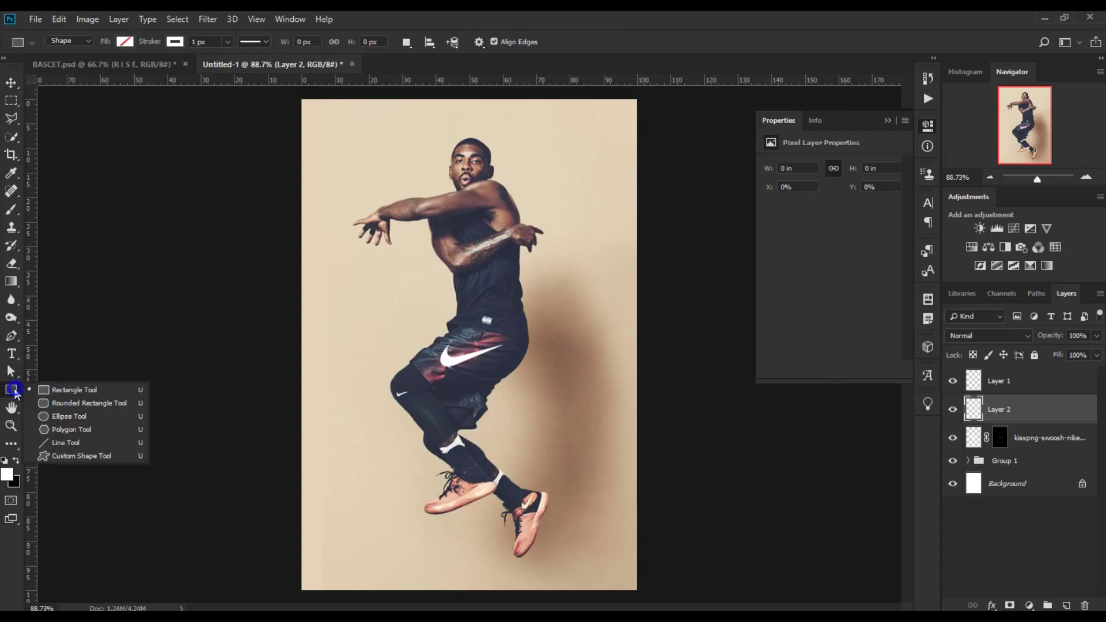
{"action": "left_click", "coordinate": [58, 419]}
{"action": "left_click_drag", "start_coordinate": [367, 138], "coordinate": [638, 509]}
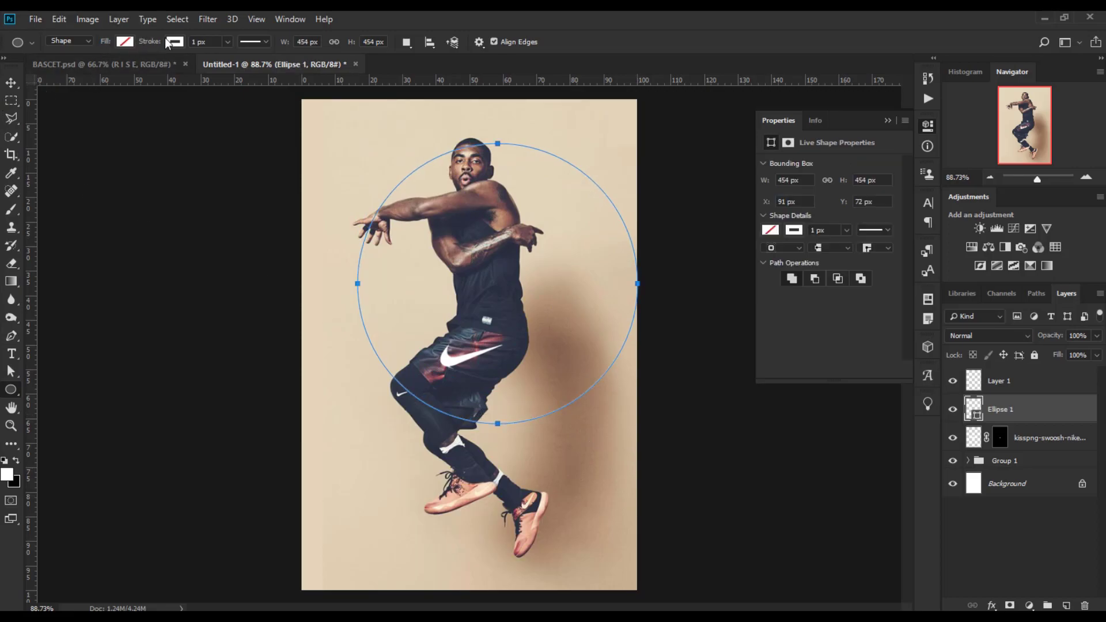
Give the circle no fill and a white stroke of 15.33 px.
{"action": "left_click", "coordinate": [124, 42]}
{"action": "left_click", "coordinate": [184, 40]}
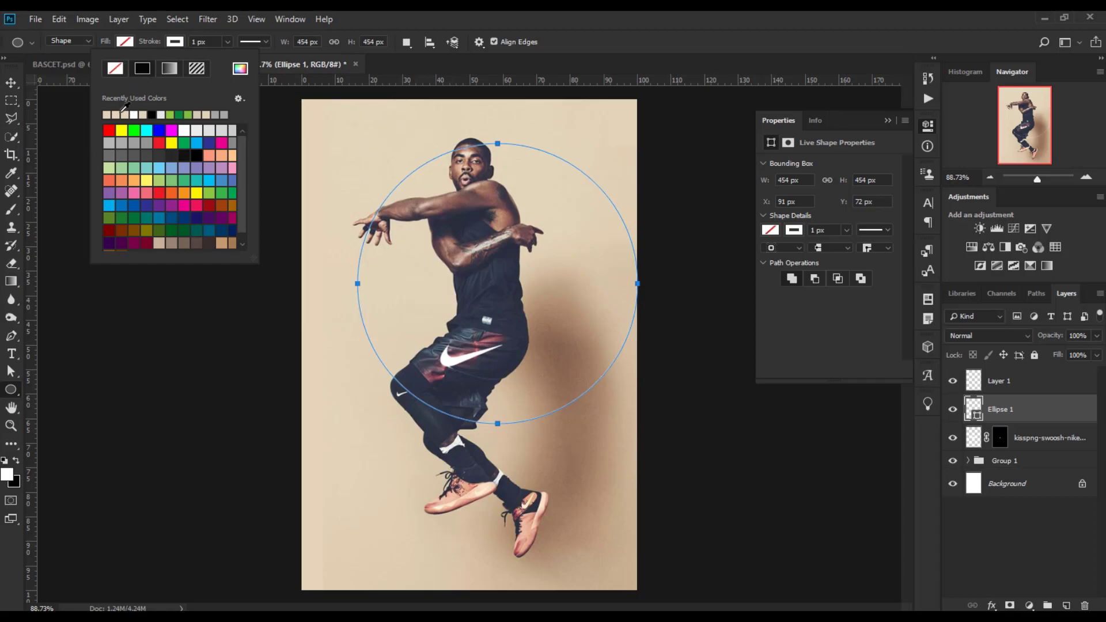
{"action": "left_click", "coordinate": [227, 41]}
{"action": "left_click_drag", "start_coordinate": [232, 56], "coordinate": [242, 61]}
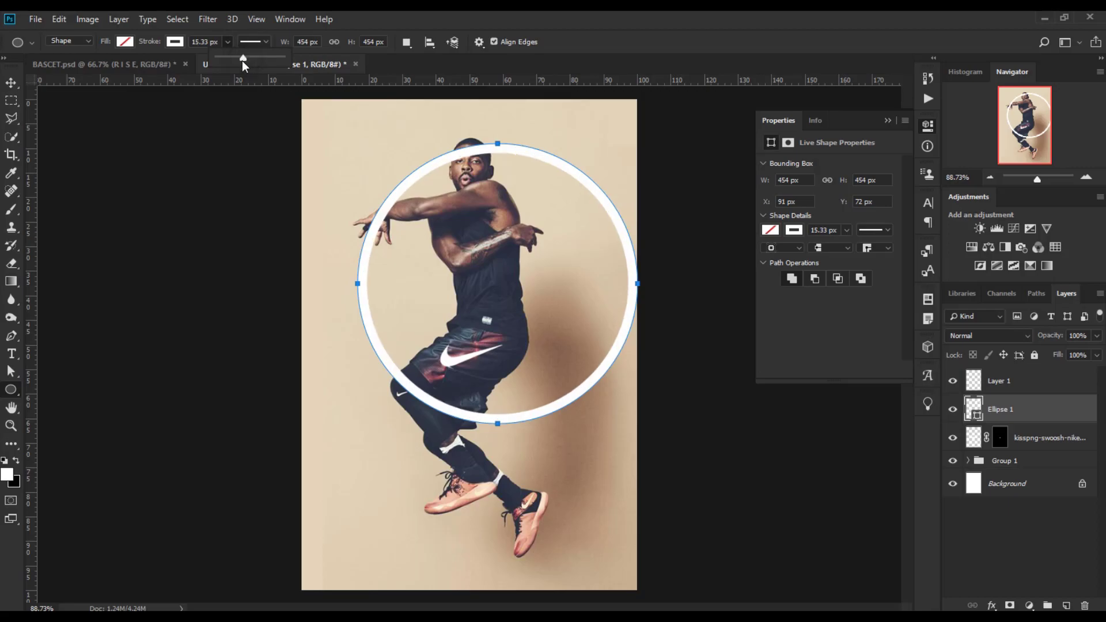
Move the circle up and to the left over the player.
{"action": "key", "text": "v"}
{"action": "left_click_drag", "start_coordinate": [535, 320], "coordinate": [500, 344]}
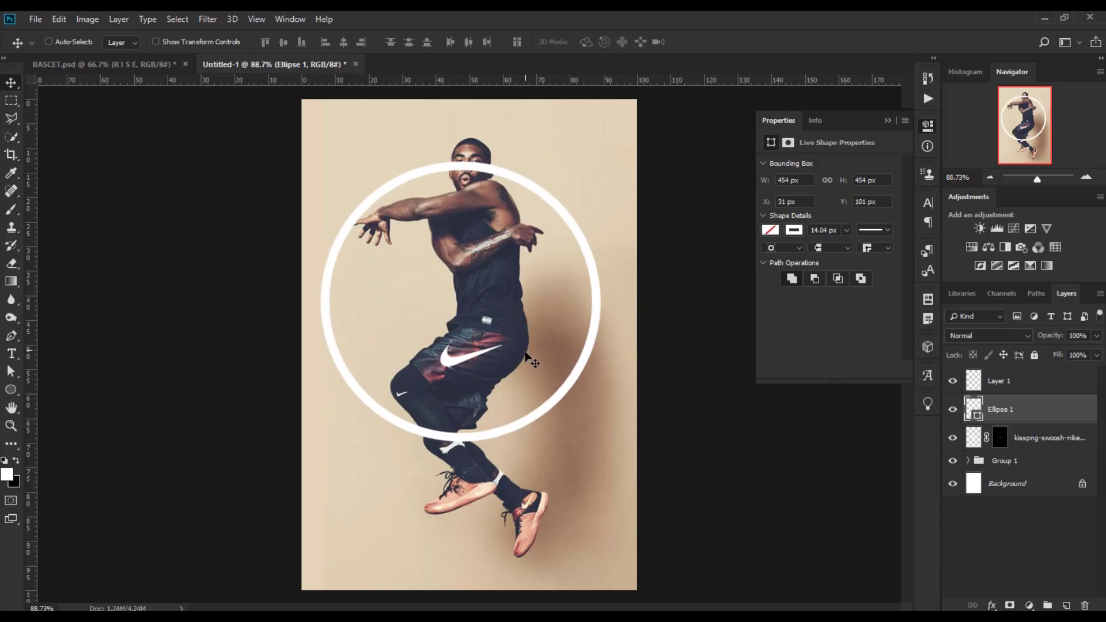
Scale the circle down to about 402 px across.
{"action": "key", "text": "ctrl+t"}
{"action": "left_click_drag", "start_coordinate": [600, 443], "coordinate": [583, 428]}
{"action": "key", "text": "Return"}
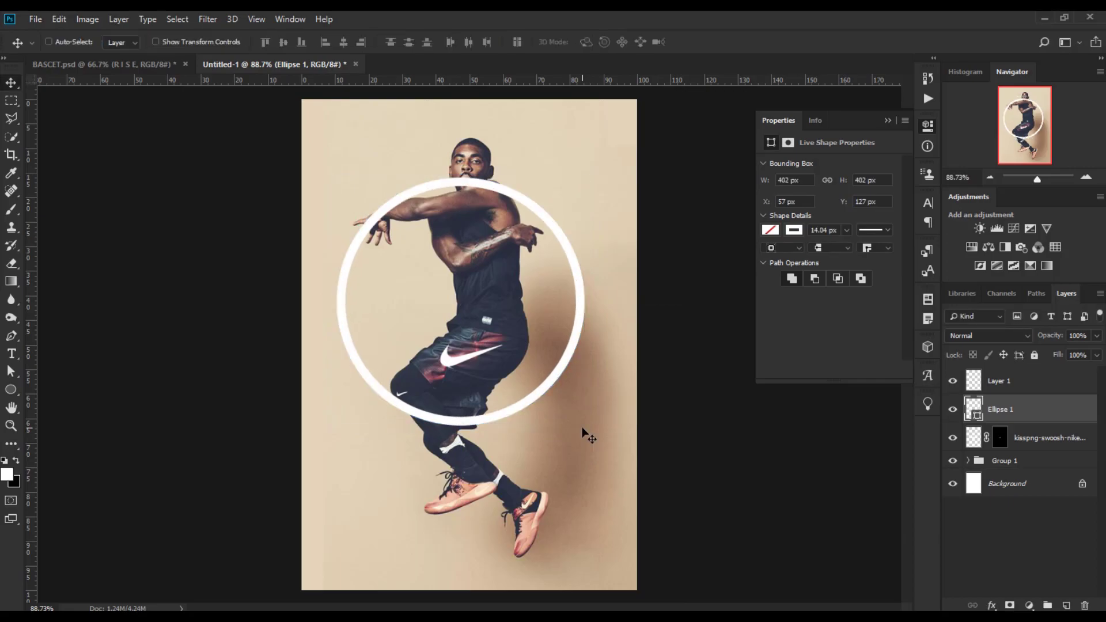
Nudge the circle a few pixels right and up.
{"action": "key", "text": "Right"}
{"action": "key", "text": "Right"}
{"action": "key", "text": "Up"}
{"action": "key", "text": "Up"}
{"action": "key", "text": "Up"}
{"action": "key", "text": "Up"}
{"action": "key", "text": "Right"}
{"action": "key", "text": "Right"}
Lower the circle layer's opacity to 74% and add a layer mask to it.
{"action": "left_click_drag", "start_coordinate": [1049, 338], "coordinate": [1050, 343]}
{"action": "left_click", "coordinate": [1010, 606]}
With a black brush on the ring's layer mask, hide the ring where it passes over the player's thigh and shorts.
{"action": "scroll", "coordinate": [75, 198], "scroll_direction": "up", "scroll_amount": 3}
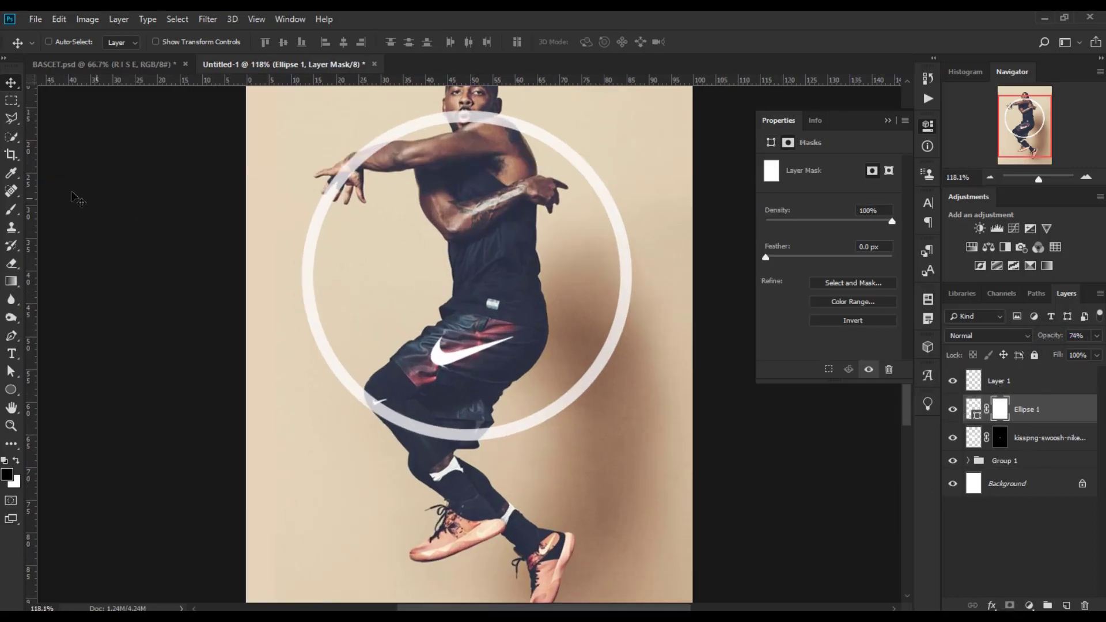
{"action": "left_click", "coordinate": [21, 212]}
{"action": "scroll", "coordinate": [356, 251], "scroll_direction": "up", "scroll_amount": 1}
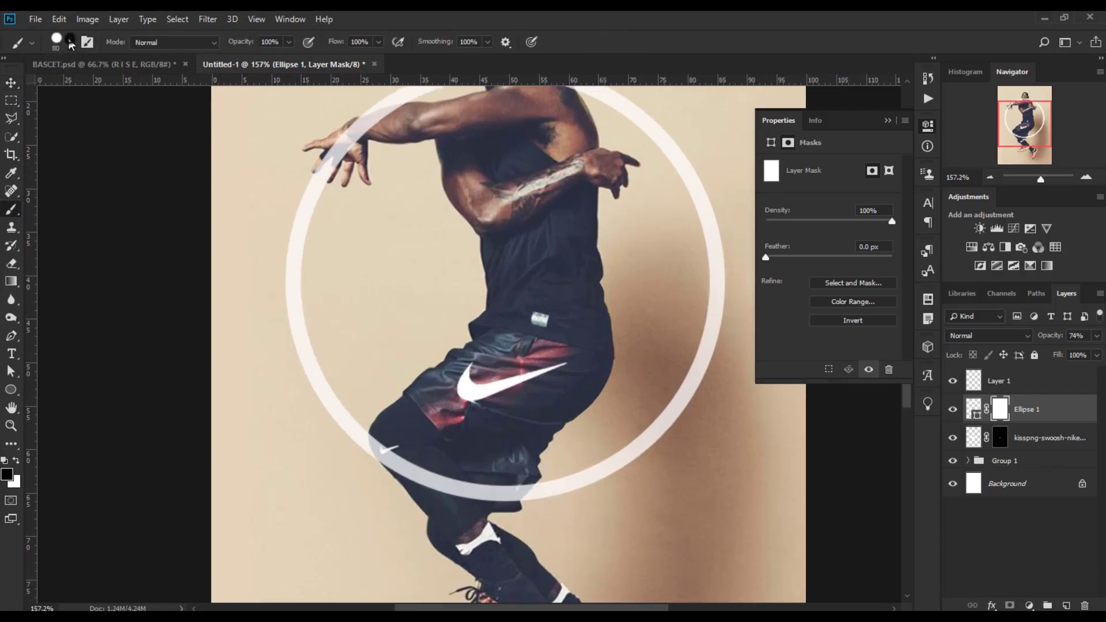
{"action": "left_click", "coordinate": [70, 43]}
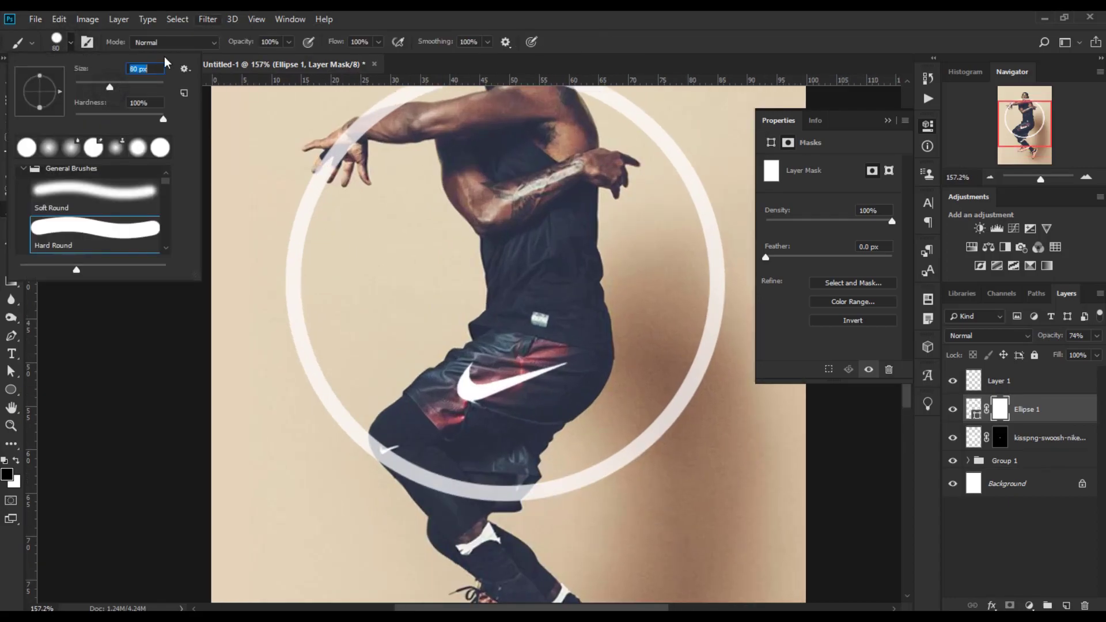
{"action": "left_click", "coordinate": [465, 15]}
{"action": "scroll", "coordinate": [478, 270], "scroll_direction": "up", "scroll_amount": 1}
{"action": "scroll", "coordinate": [488, 410], "scroll_direction": "down", "scroll_amount": 3}
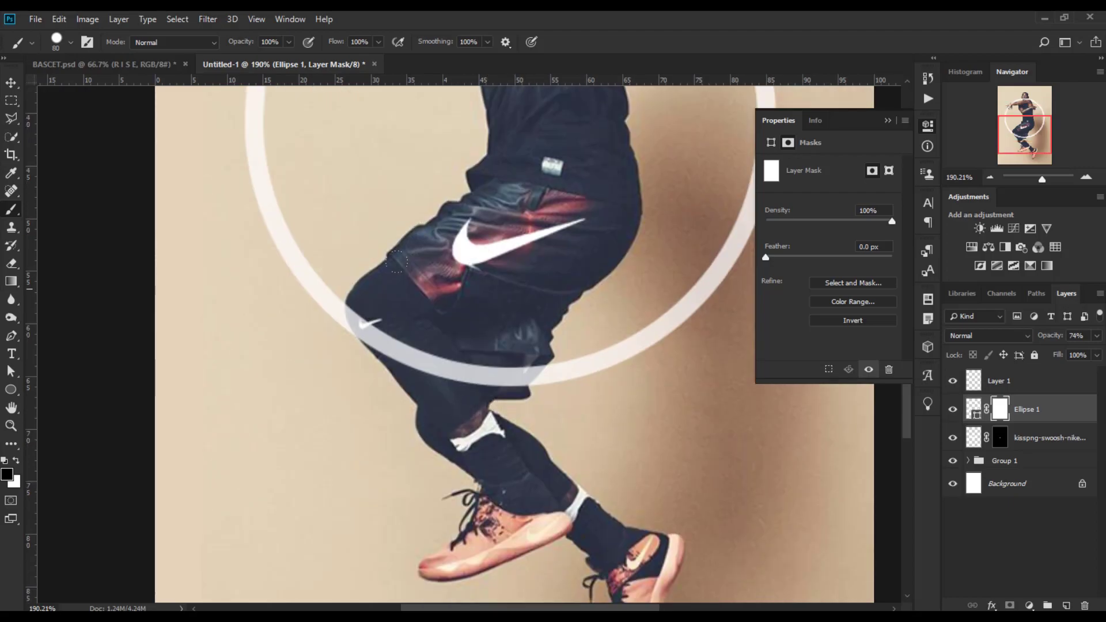
{"action": "left_click_drag", "start_coordinate": [429, 329], "coordinate": [412, 325]}
{"action": "scroll", "coordinate": [462, 339], "scroll_direction": "up", "scroll_amount": 3}
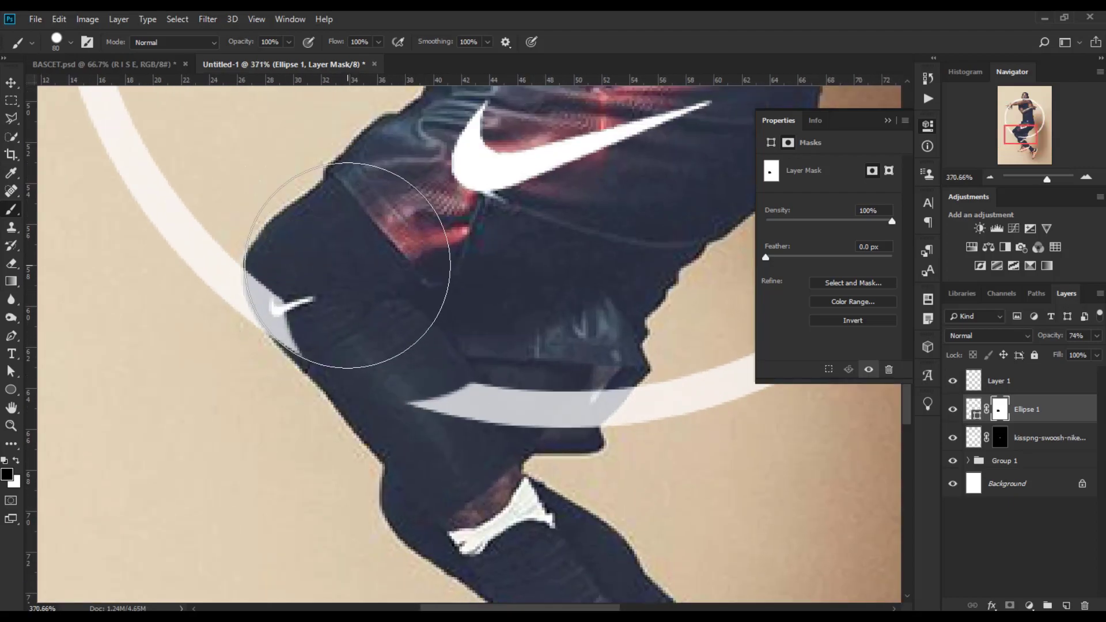
{"action": "left_click", "coordinate": [352, 268]}
{"action": "left_click", "coordinate": [348, 268]}
{"action": "left_click", "coordinate": [346, 266]}
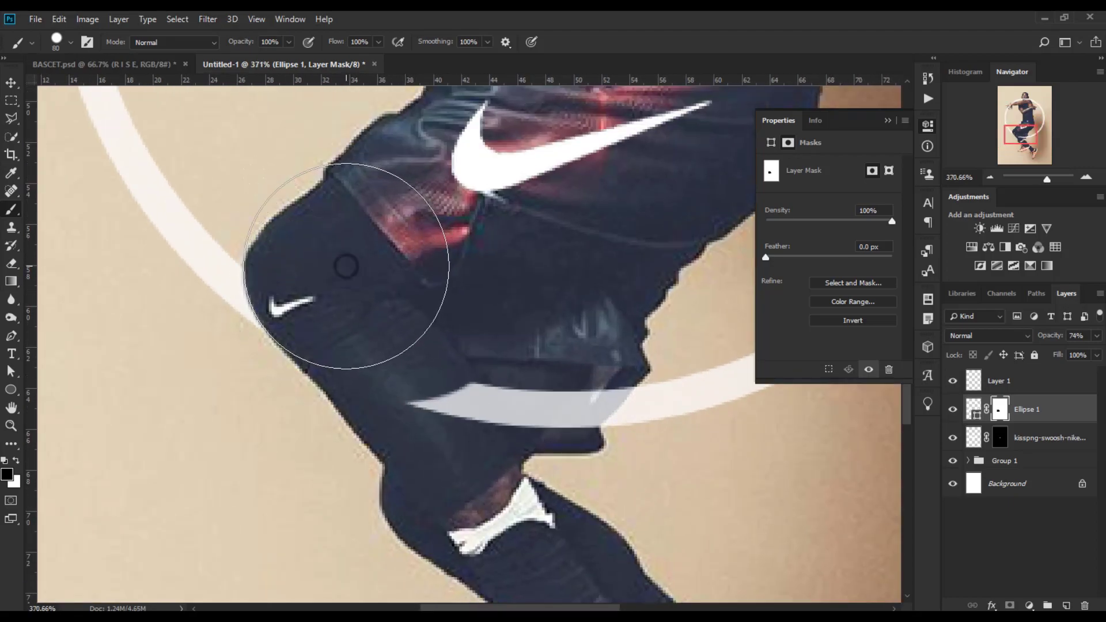
{"action": "mouse_move", "coordinate": [343, 264]}
{"action": "left_mouse_down"}
{"action": "mouse_move", "coordinate": [400, 306]}
{"action": "mouse_move", "coordinate": [370, 330]}
{"action": "mouse_move", "coordinate": [469, 358]}
{"action": "mouse_move", "coordinate": [527, 339]}
{"action": "left_mouse_up"}
{"action": "left_click", "coordinate": [537, 331]}
{"action": "left_click", "coordinate": [544, 329]}
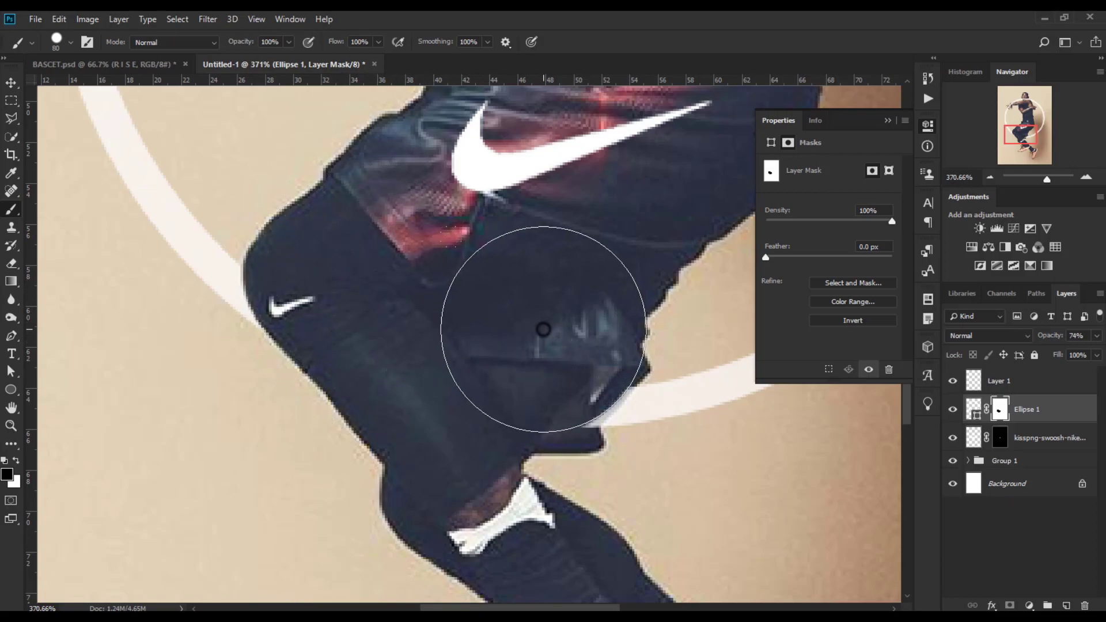
{"action": "left_click", "coordinate": [546, 335]}
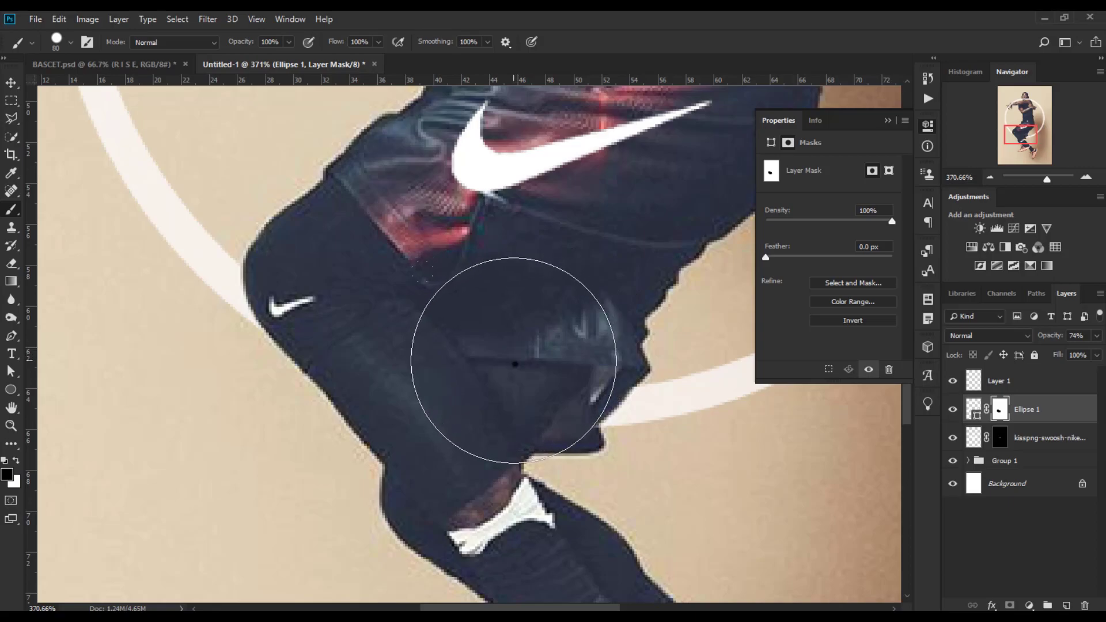
Touch up the ring's mask around the player's chin and shoulder with a smaller brush, restoring and hiding small parts.
{"action": "scroll", "coordinate": [480, 385], "scroll_direction": "up", "scroll_amount": 15}
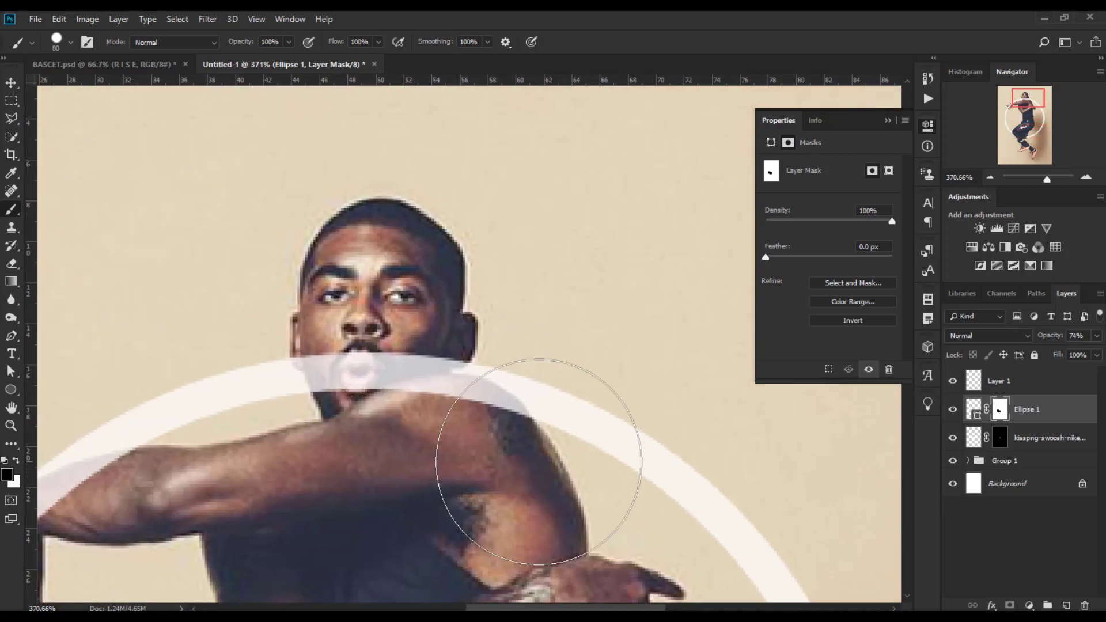
{"action": "mouse_move", "coordinate": [420, 457]}
{"action": "left_mouse_down"}
{"action": "mouse_move", "coordinate": [455, 480]}
{"action": "mouse_move", "coordinate": [421, 474]}
{"action": "mouse_move", "coordinate": [413, 425]}
{"action": "left_mouse_up"}
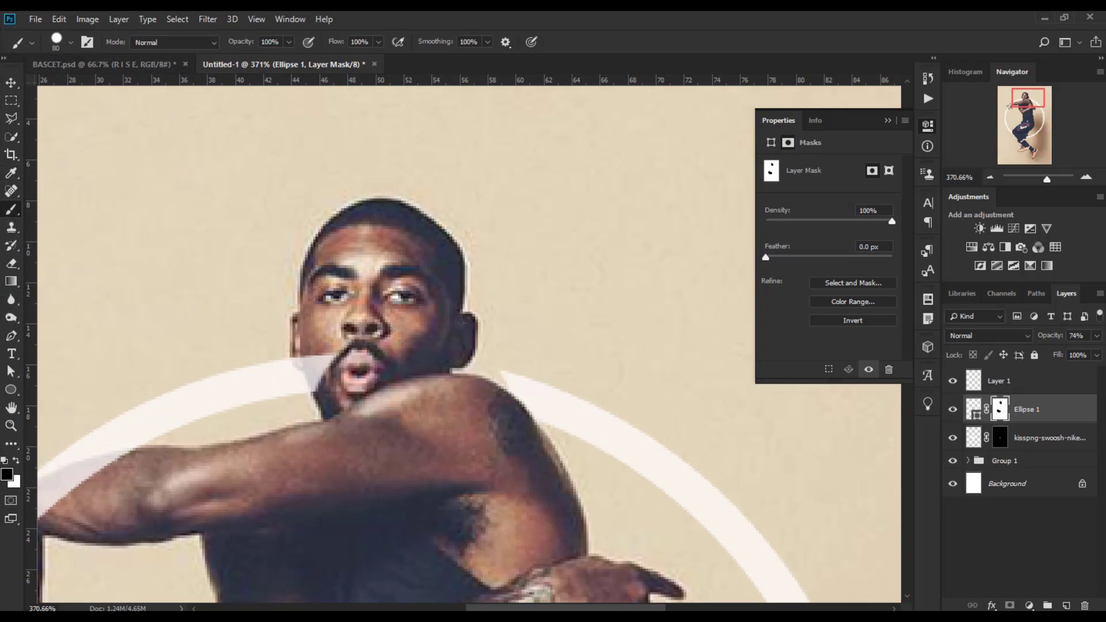
{"action": "left_click", "coordinate": [16, 461]}
{"action": "key", "text": "bracketleft"}
{"action": "key", "text": "bracketleft"}
{"action": "key", "text": "bracketleft"}
{"action": "key", "text": "bracketleft"}
{"action": "key", "text": "bracketleft"}
{"action": "key", "text": "bracketleft"}
{"action": "key", "text": "bracketleft"}
{"action": "left_click", "coordinate": [519, 349]}
{"action": "left_click", "coordinate": [510, 342]}
{"action": "left_click", "coordinate": [497, 339]}
{"action": "left_click", "coordinate": [488, 335]}
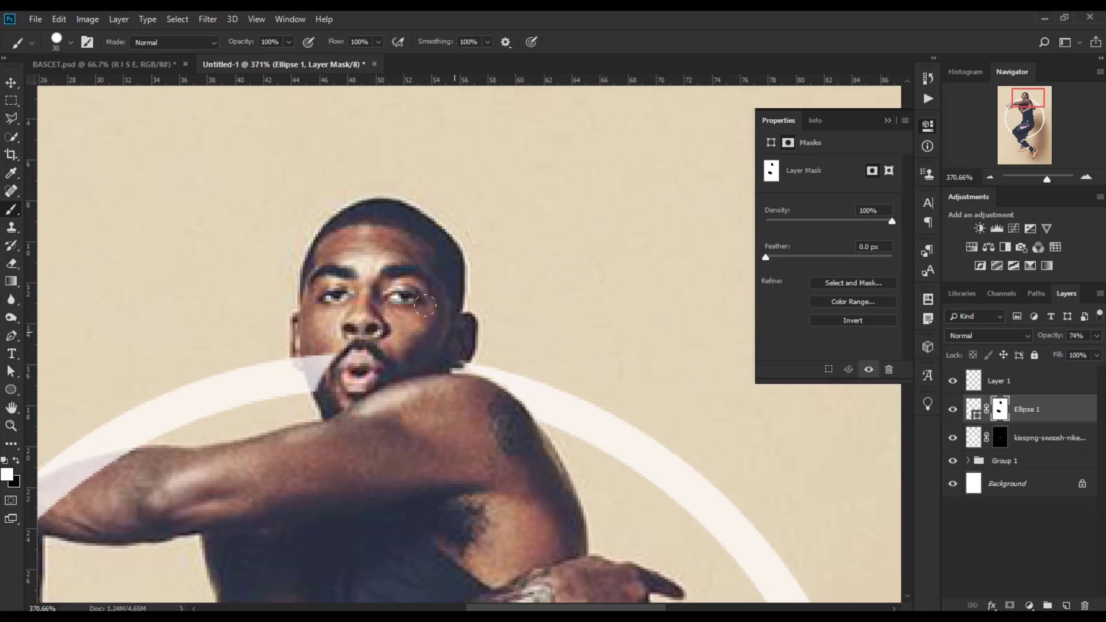
{"action": "left_click_drag", "start_coordinate": [427, 364], "coordinate": [458, 362]}
{"action": "left_click", "coordinate": [19, 459]}
{"action": "left_click", "coordinate": [429, 332]}
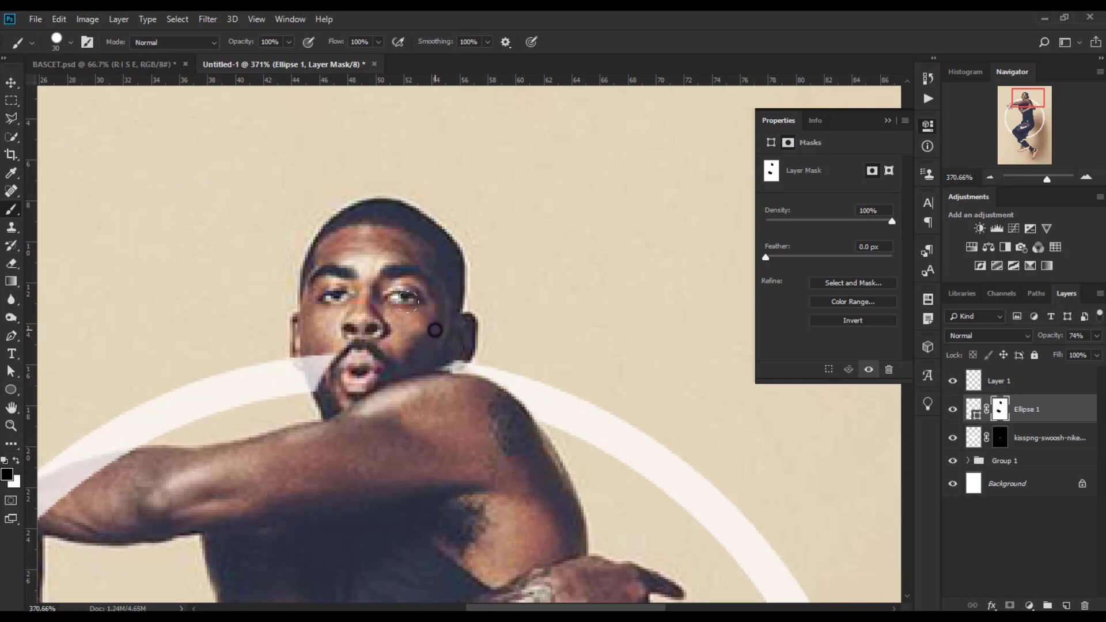
{"action": "key", "text": "bracketleft"}
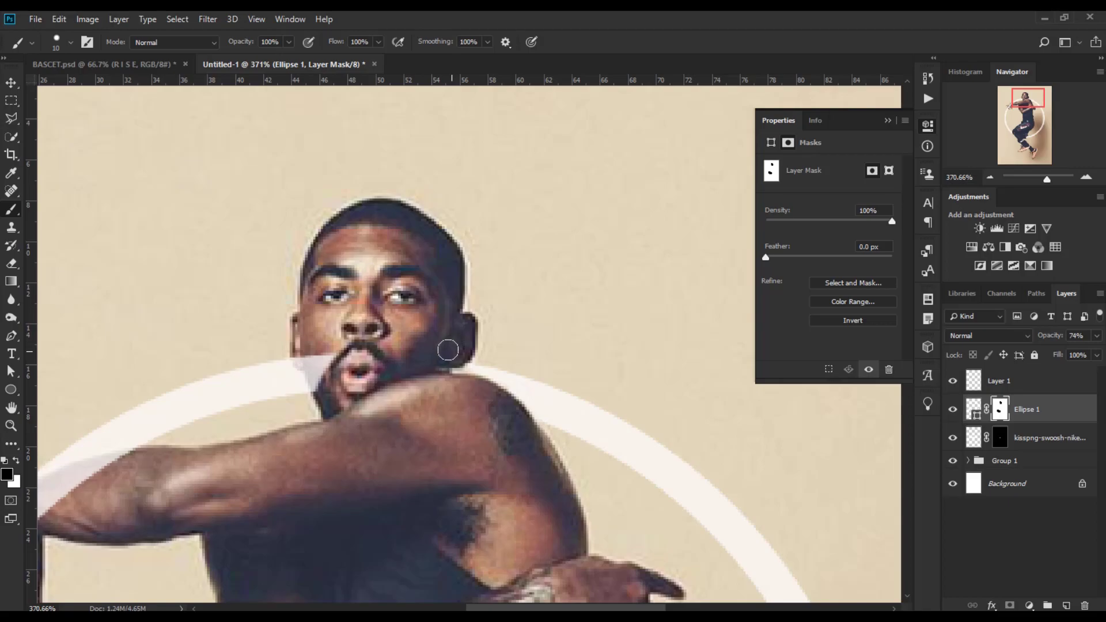
{"action": "left_click_drag", "start_coordinate": [313, 354], "coordinate": [318, 382]}
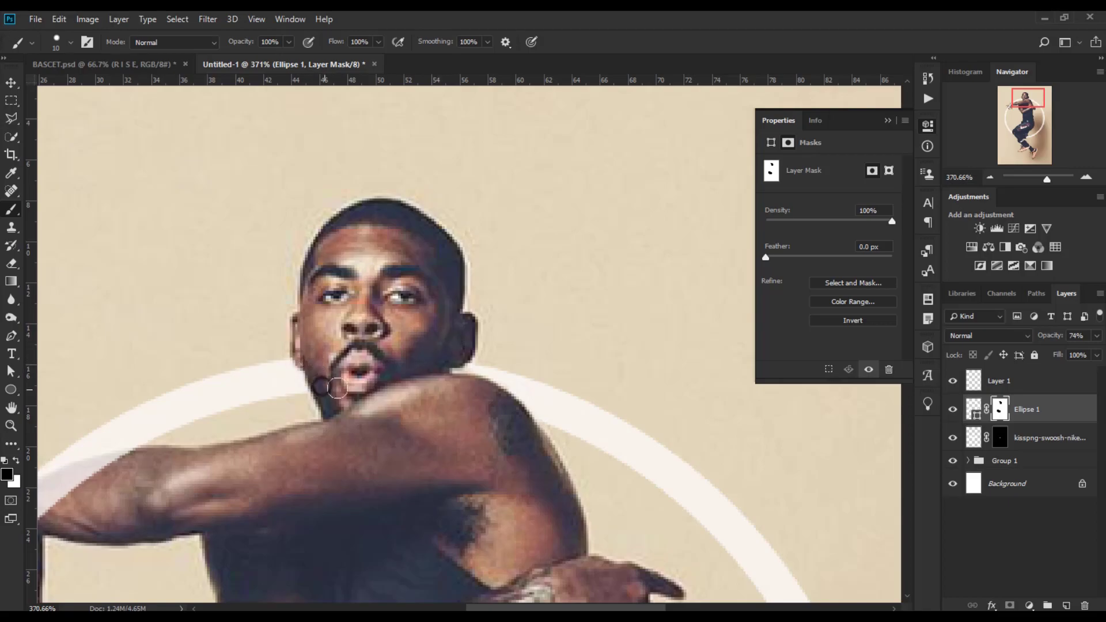
Paint on the mask to hide the ring where it crosses the player's extended arm and hand.
{"action": "mouse_move", "coordinate": [406, 408]}
{"action": "left_mouse_down"}
{"action": "mouse_move", "coordinate": [556, 279]}
{"action": "mouse_move", "coordinate": [625, 172]}
{"action": "left_mouse_up"}
{"action": "left_click_drag", "start_coordinate": [457, 312], "coordinate": [553, 335]}
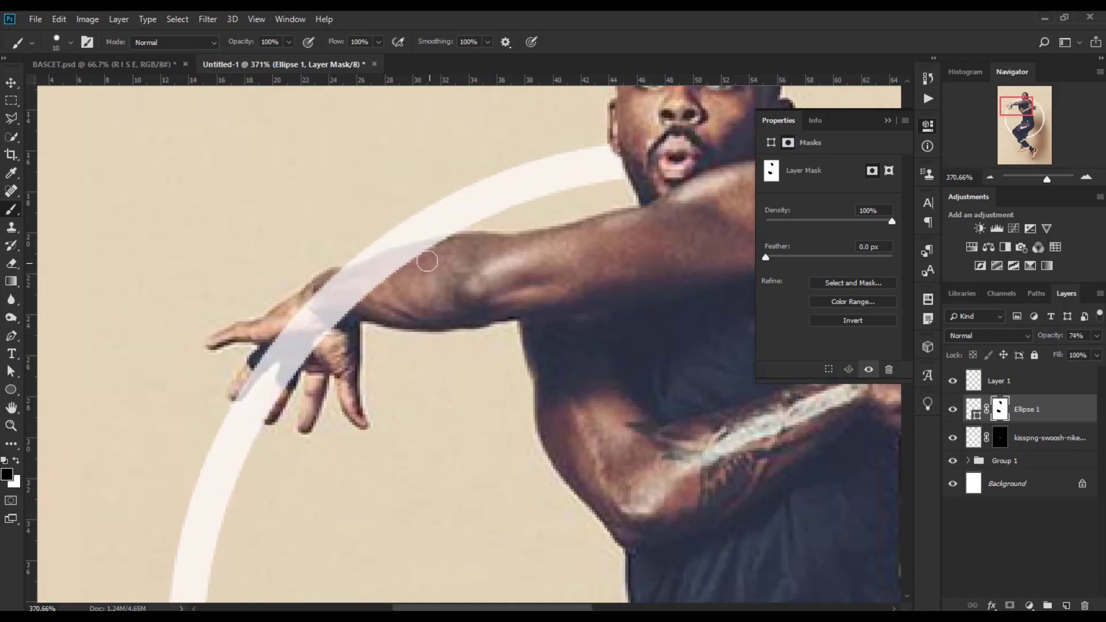
{"action": "mouse_move", "coordinate": [443, 248]}
{"action": "left_mouse_down"}
{"action": "mouse_move", "coordinate": [346, 271]}
{"action": "mouse_move", "coordinate": [368, 289]}
{"action": "mouse_move", "coordinate": [334, 286]}
{"action": "mouse_move", "coordinate": [353, 309]}
{"action": "mouse_move", "coordinate": [295, 322]}
{"action": "mouse_move", "coordinate": [288, 346]}
{"action": "left_mouse_up"}
{"action": "key", "text": "bracketright"}
{"action": "mouse_move", "coordinate": [279, 392]}
{"action": "left_mouse_down"}
{"action": "mouse_move", "coordinate": [296, 420]}
{"action": "mouse_move", "coordinate": [288, 356]}
{"action": "mouse_move", "coordinate": [311, 377]}
{"action": "left_mouse_up"}
{"action": "left_click_drag", "start_coordinate": [266, 325], "coordinate": [270, 333]}
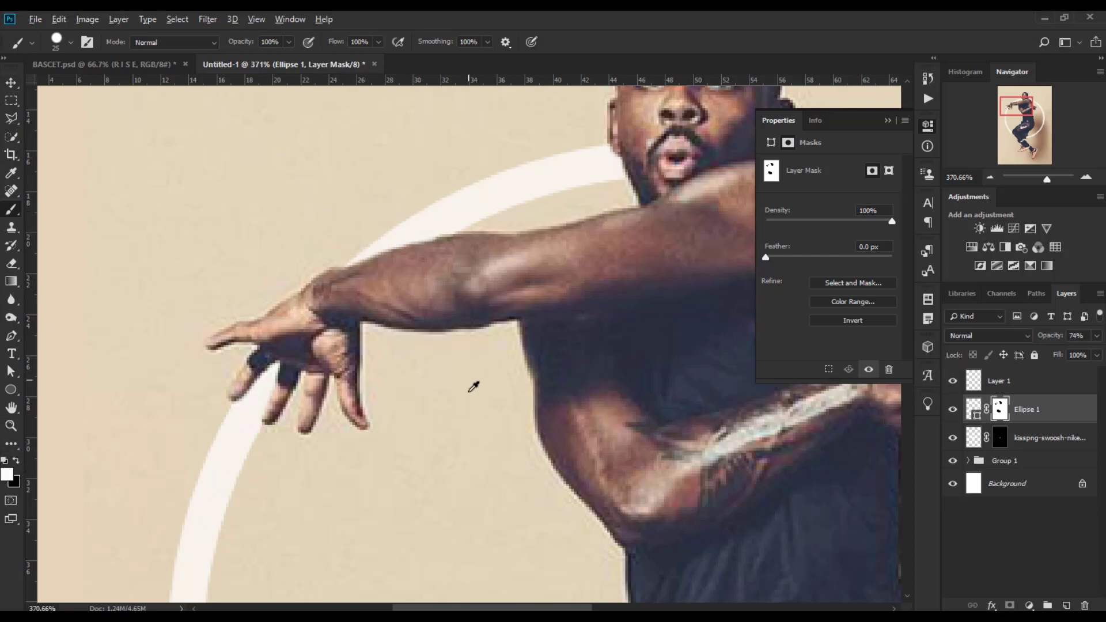
Add two horizontal guides across the middle of the ring.
{"action": "scroll", "coordinate": [473, 382], "scroll_direction": "down", "scroll_amount": 6}
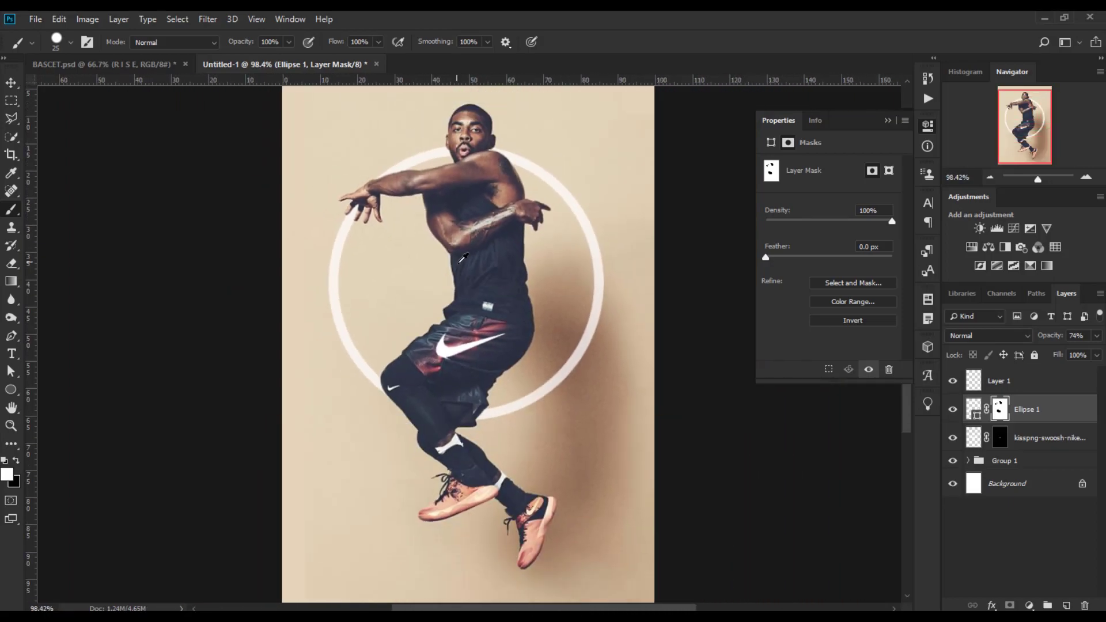
{"action": "scroll", "coordinate": [462, 257], "scroll_direction": "down", "scroll_amount": 1}
{"action": "left_click_drag", "start_coordinate": [173, 81], "coordinate": [487, 281]}
{"action": "left_click_drag", "start_coordinate": [413, 84], "coordinate": [465, 307]}
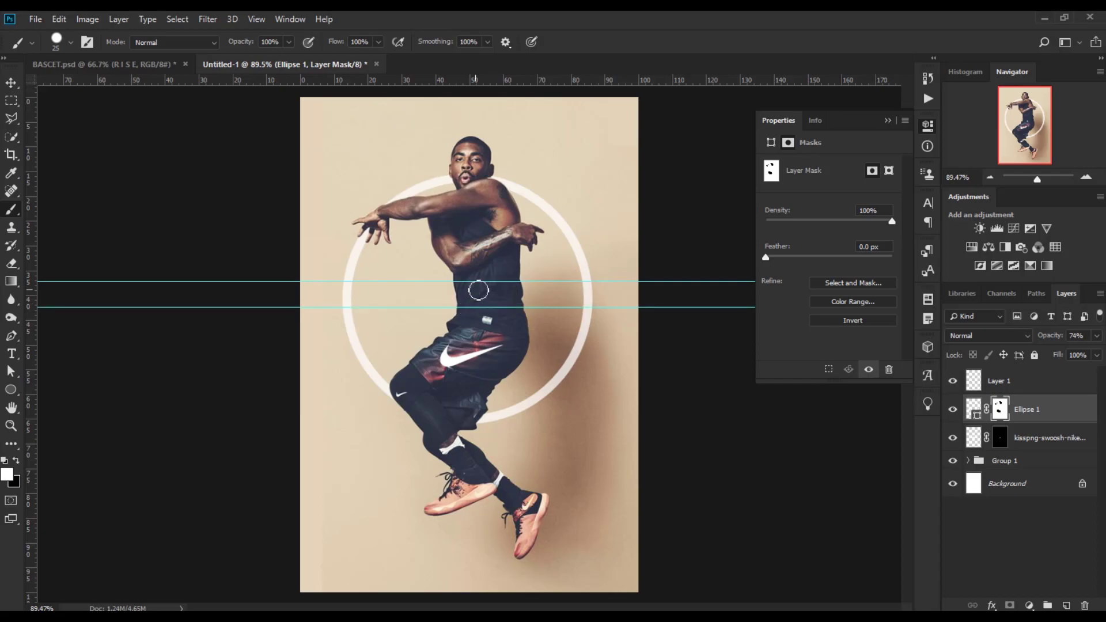
{"action": "left_click", "coordinate": [11, 83]}
{"action": "left_click_drag", "start_coordinate": [518, 81], "coordinate": [518, 291]}
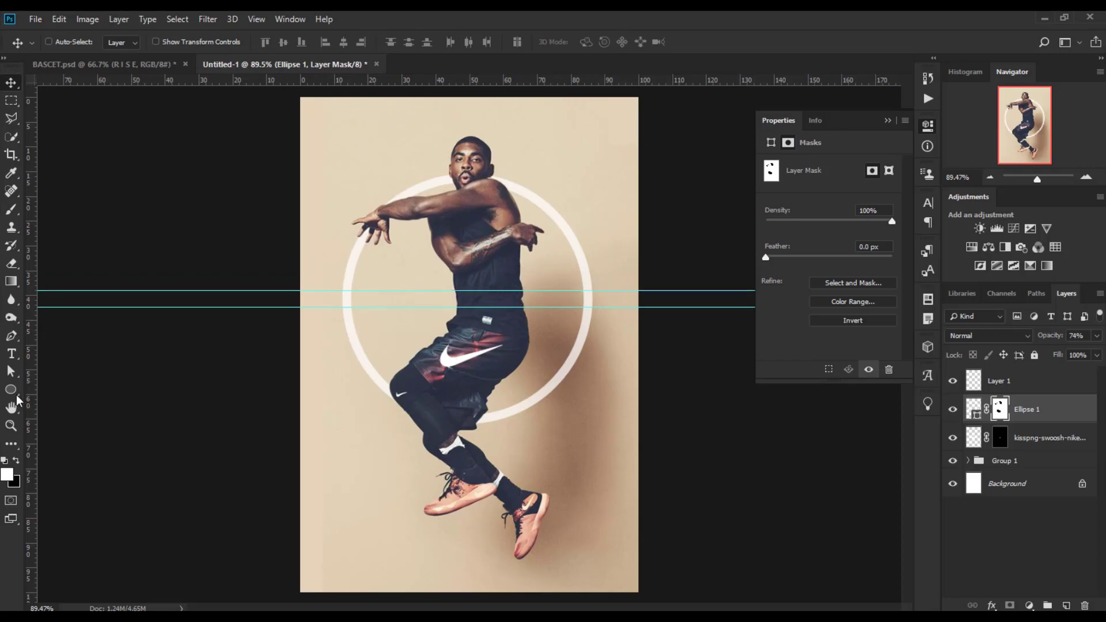
{"action": "left_click", "coordinate": [11, 209]}
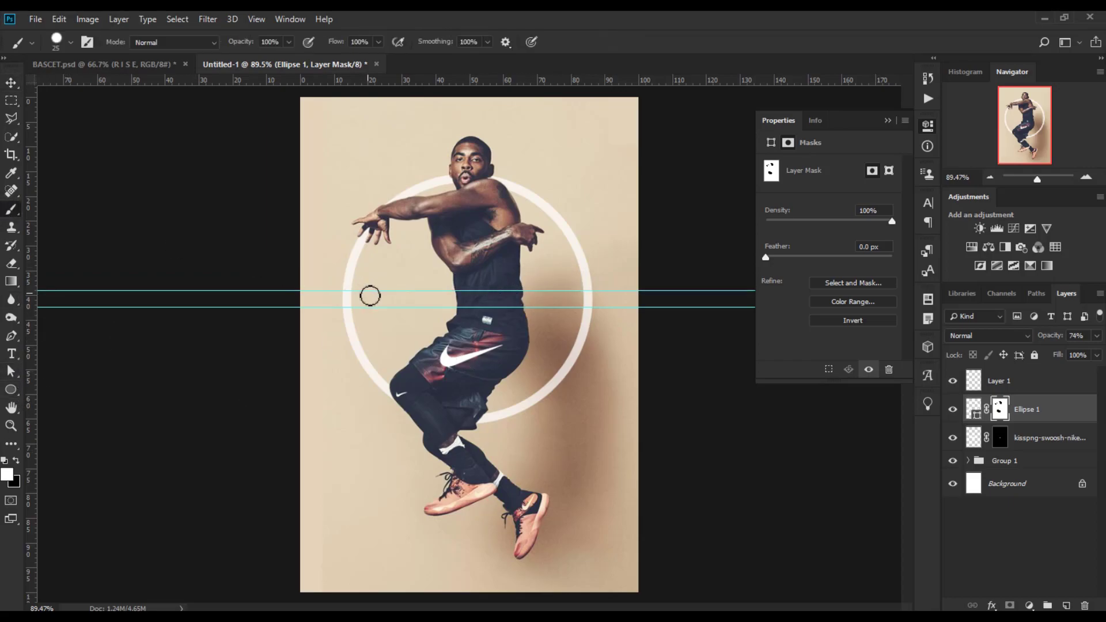
Paint black on the mask between the guides to cut a gap in the ring's left side.
{"action": "scroll", "coordinate": [356, 300], "scroll_direction": "up", "scroll_amount": 6}
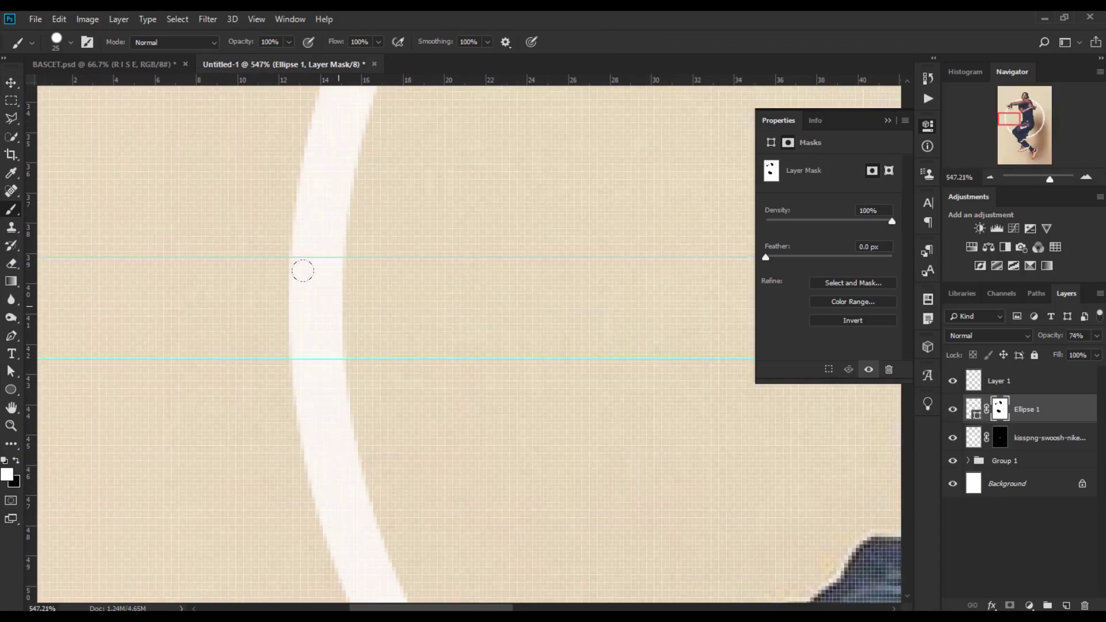
{"action": "key", "text": "x"}
{"action": "left_click", "coordinate": [312, 303]}
{"action": "left_click", "coordinate": [329, 307]}
{"action": "left_click", "coordinate": [341, 304]}
{"action": "left_click_drag", "start_coordinate": [364, 306], "coordinate": [151, 307]}
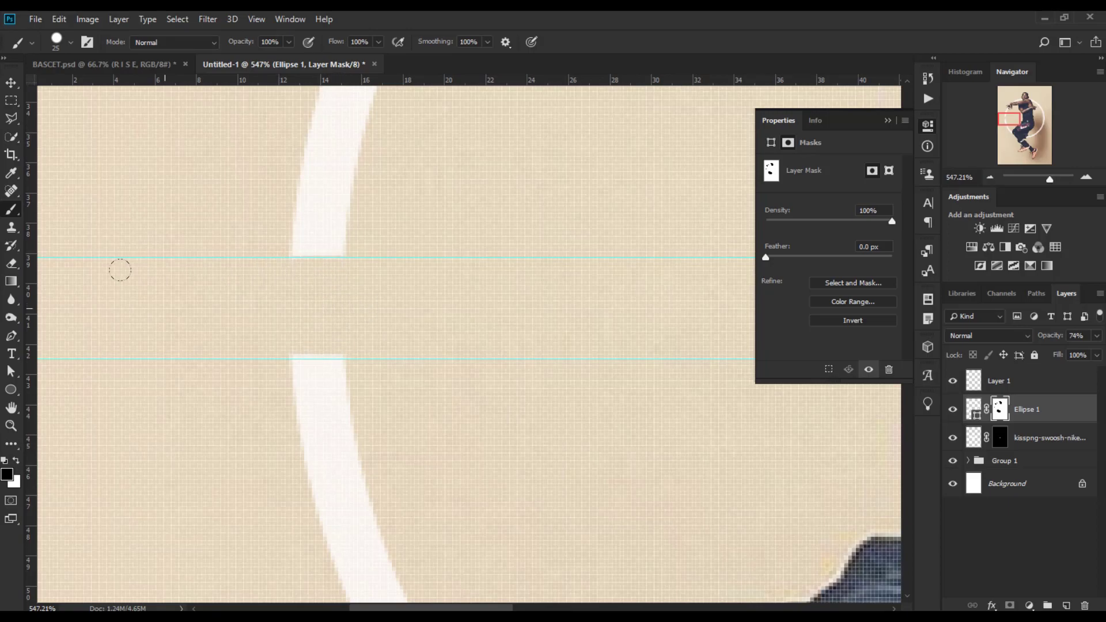
Paint between the guides to cut a matching gap in the ring's right side.
{"action": "left_click_drag", "start_coordinate": [670, 310], "coordinate": [444, 408]}
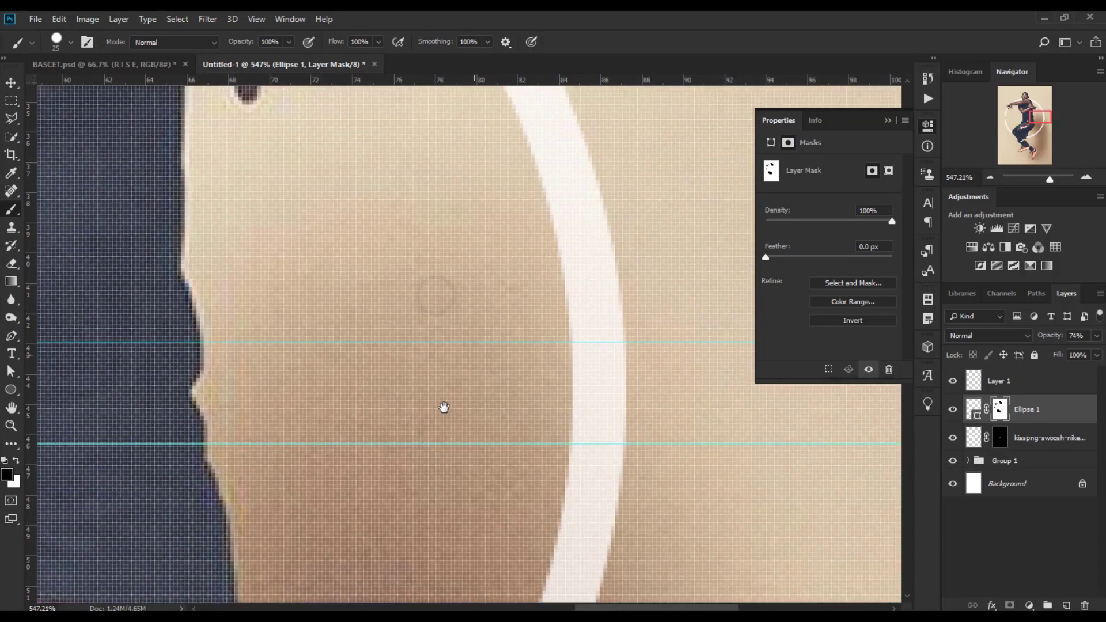
{"action": "left_click_drag", "start_coordinate": [653, 353], "coordinate": [283, 357]}
{"action": "scroll", "coordinate": [552, 361], "scroll_direction": "down", "scroll_amount": 10}
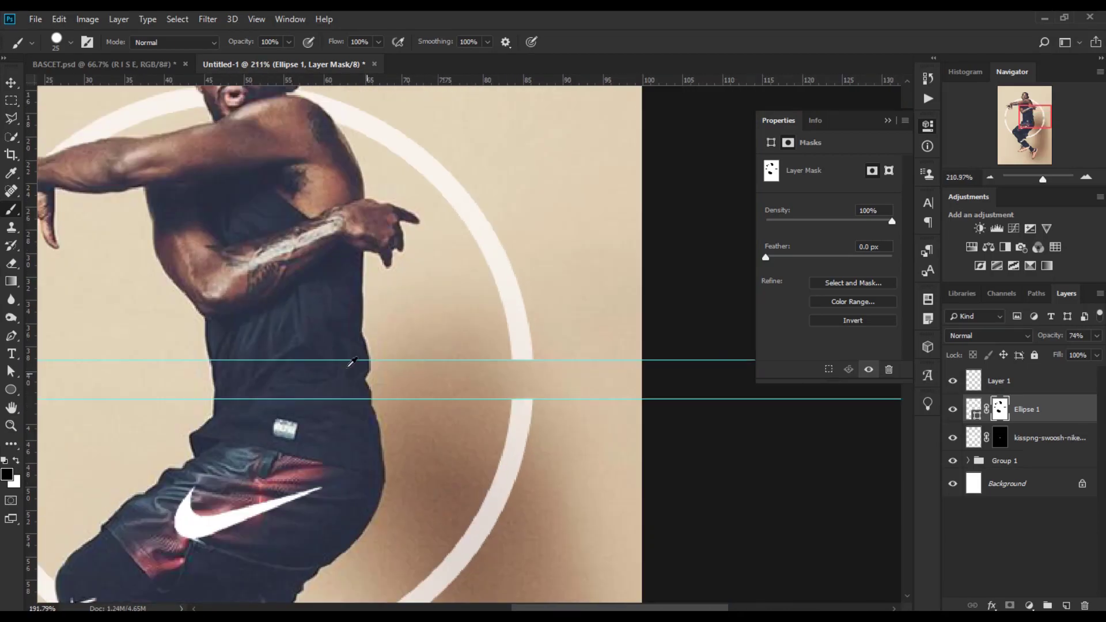
{"action": "scroll", "coordinate": [461, 346], "scroll_direction": "up", "scroll_amount": 2}
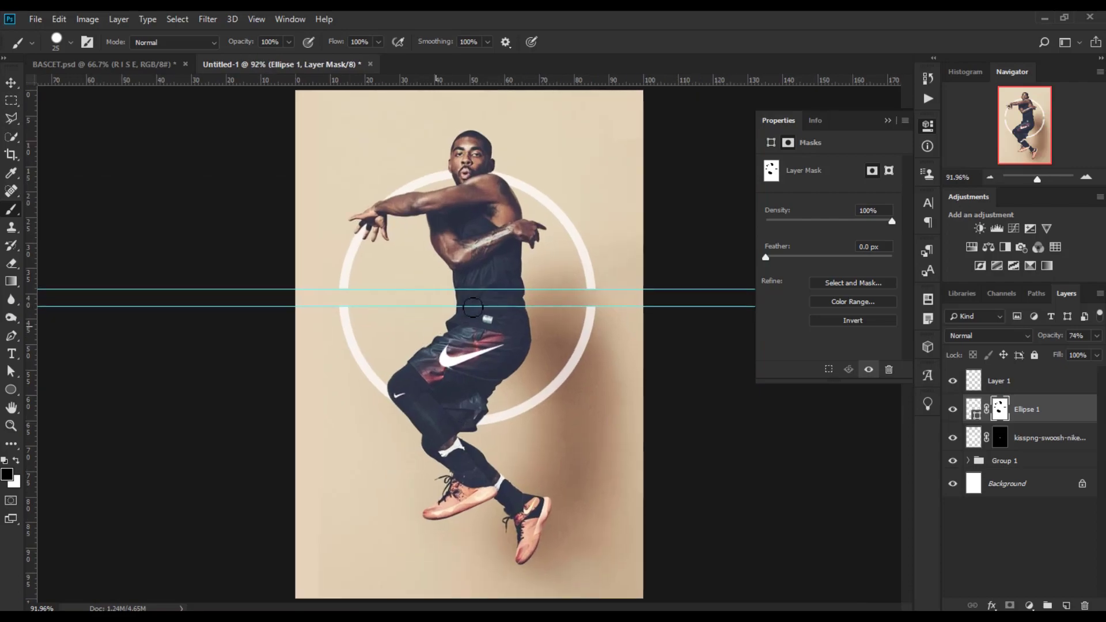
Remove both horizontal guides from the canvas.
{"action": "left_click", "coordinate": [11, 82]}
{"action": "left_click_drag", "start_coordinate": [511, 307], "coordinate": [618, 23]}
{"action": "left_click_drag", "start_coordinate": [535, 290], "coordinate": [548, 608]}
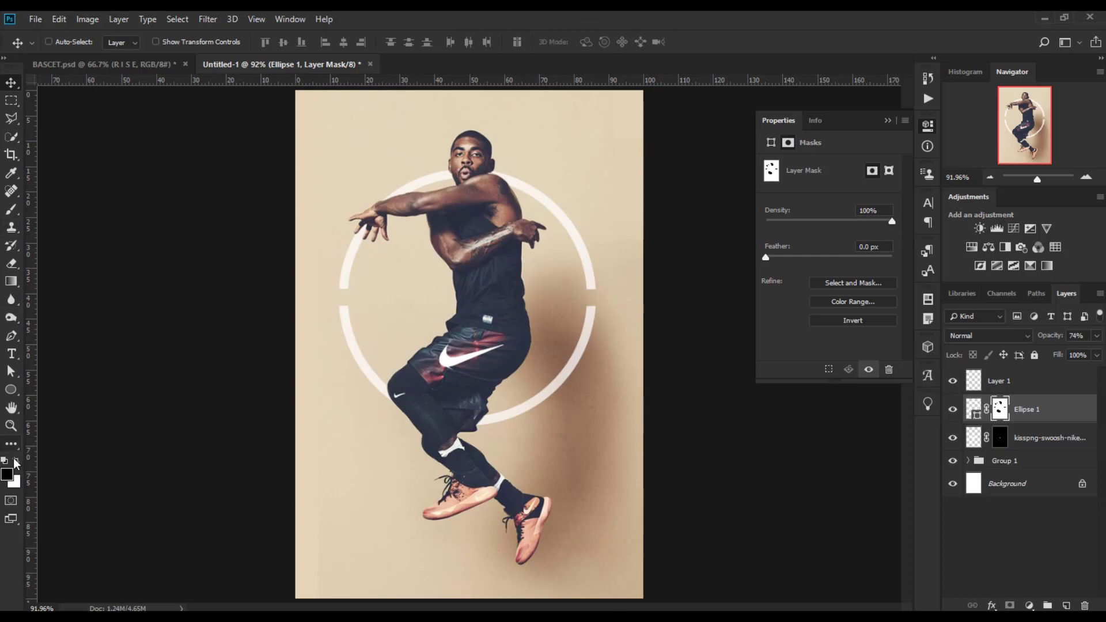
{"action": "left_click", "coordinate": [12, 211]}
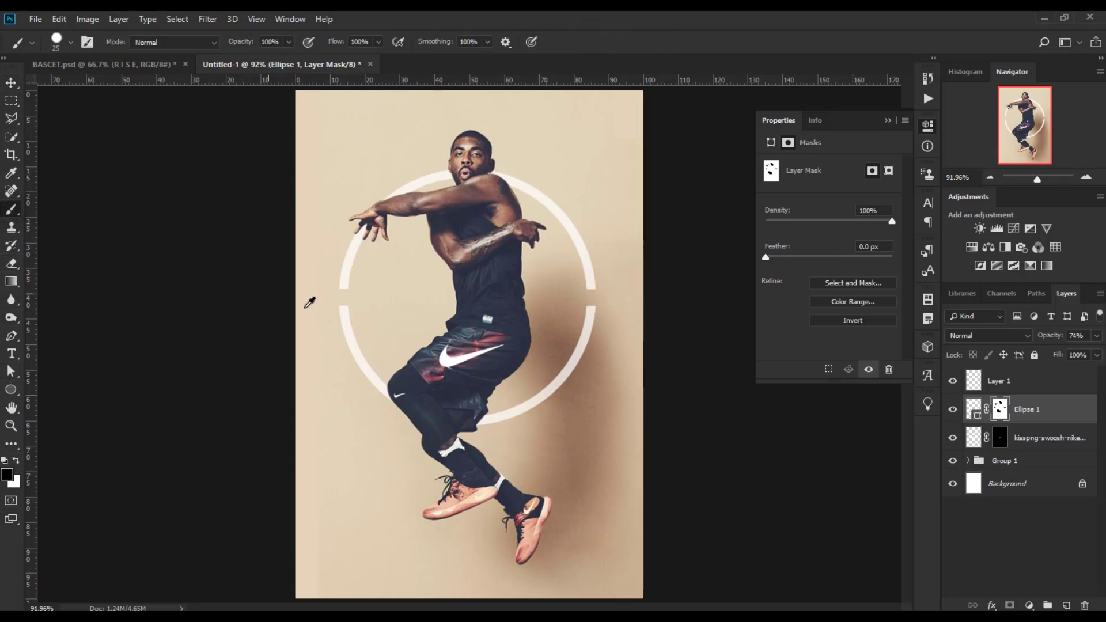
Set new guides higher up and paint on the mask to widen both ring gaps upward.
{"action": "scroll", "coordinate": [375, 314], "scroll_direction": "up", "scroll_amount": 4}
{"action": "mouse_move", "coordinate": [330, 90]}
{"action": "left_mouse_down"}
{"action": "mouse_move", "coordinate": [382, 316]}
{"action": "mouse_move", "coordinate": [361, 296]}
{"action": "mouse_move", "coordinate": [246, 295]}
{"action": "left_mouse_up"}
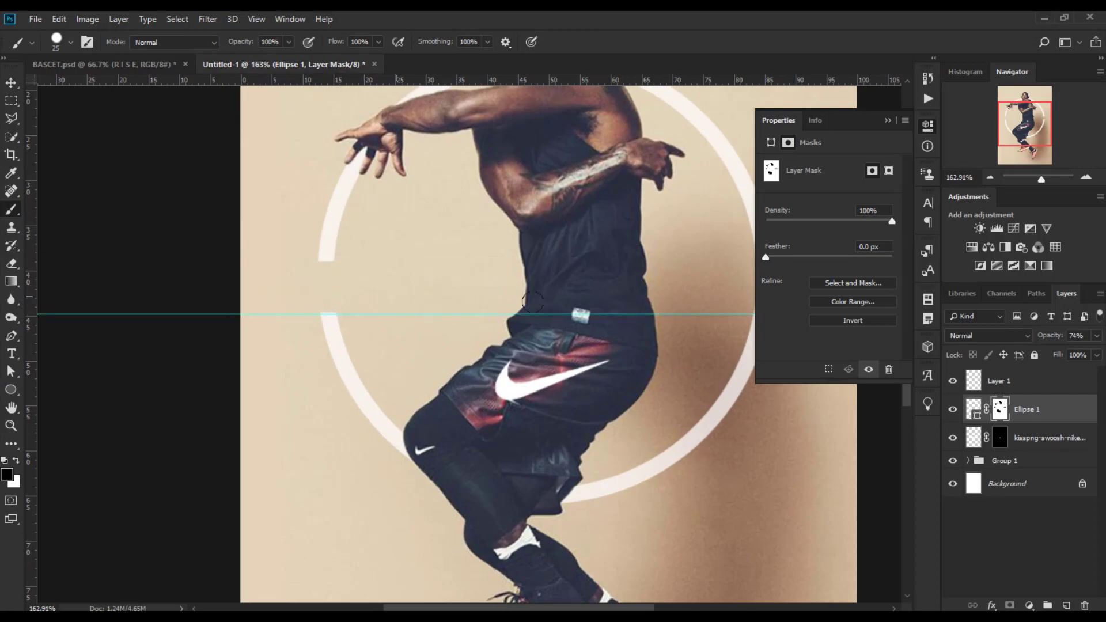
{"action": "scroll", "coordinate": [551, 371], "scroll_direction": "right", "scroll_amount": 5}
{"action": "left_click_drag", "start_coordinate": [551, 296], "coordinate": [315, 295]}
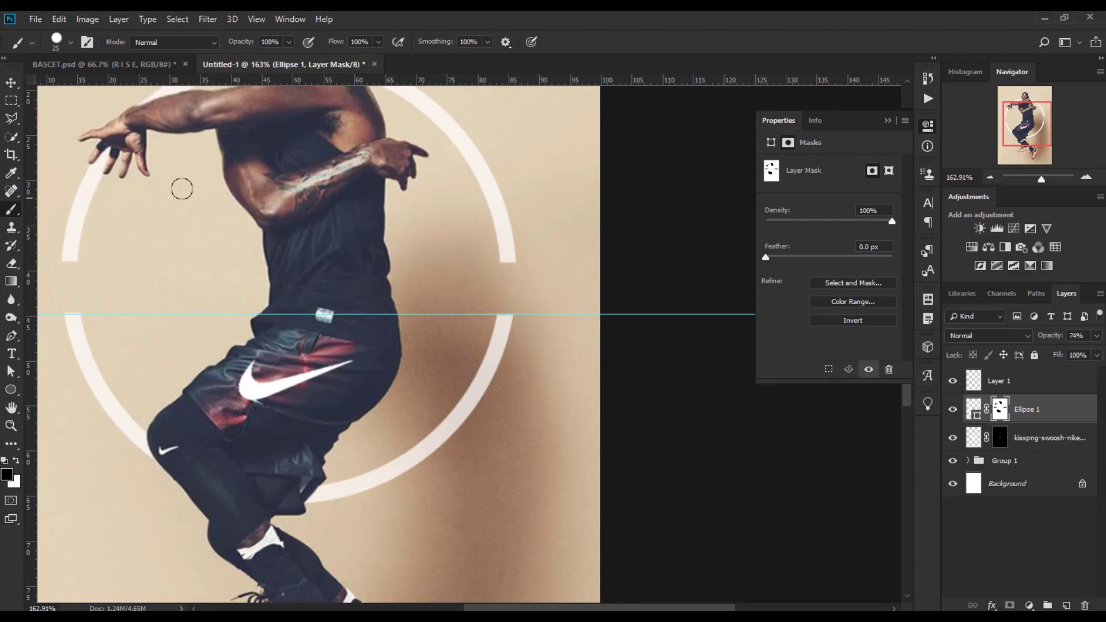
{"action": "left_click_drag", "start_coordinate": [157, 83], "coordinate": [176, 237]}
{"action": "mouse_move", "coordinate": [101, 251]}
{"action": "left_mouse_down"}
{"action": "mouse_move", "coordinate": [46, 251]}
{"action": "mouse_move", "coordinate": [148, 240]}
{"action": "left_mouse_up"}
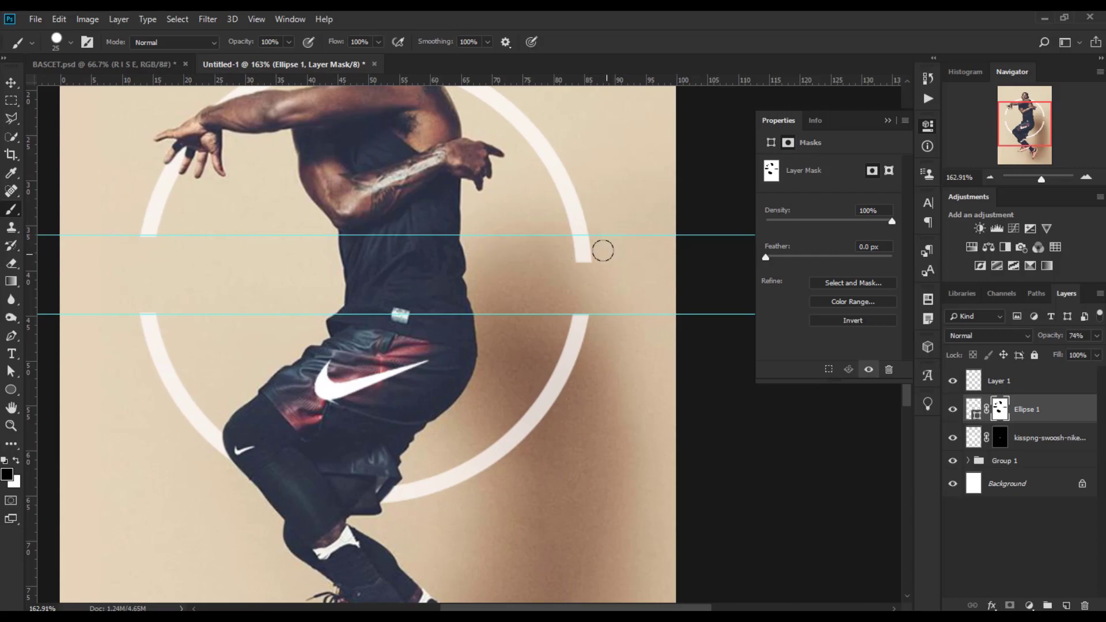
{"action": "left_click", "coordinate": [598, 248]}
{"action": "left_click_drag", "start_coordinate": [519, 255], "coordinate": [507, 254]}
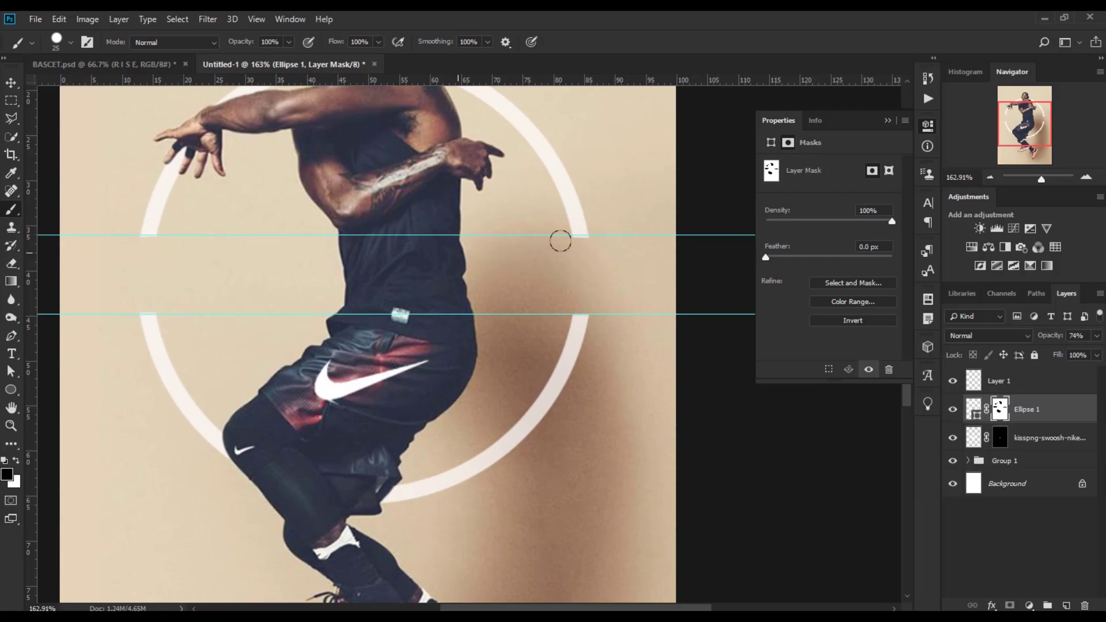
Remove the remaining guides from the canvas.
{"action": "key", "text": "v"}
{"action": "left_click_drag", "start_coordinate": [338, 235], "coordinate": [498, 43]}
{"action": "left_click_drag", "start_coordinate": [472, 314], "coordinate": [525, 46]}
{"action": "scroll", "coordinate": [568, 378], "scroll_direction": "down", "scroll_amount": 5}
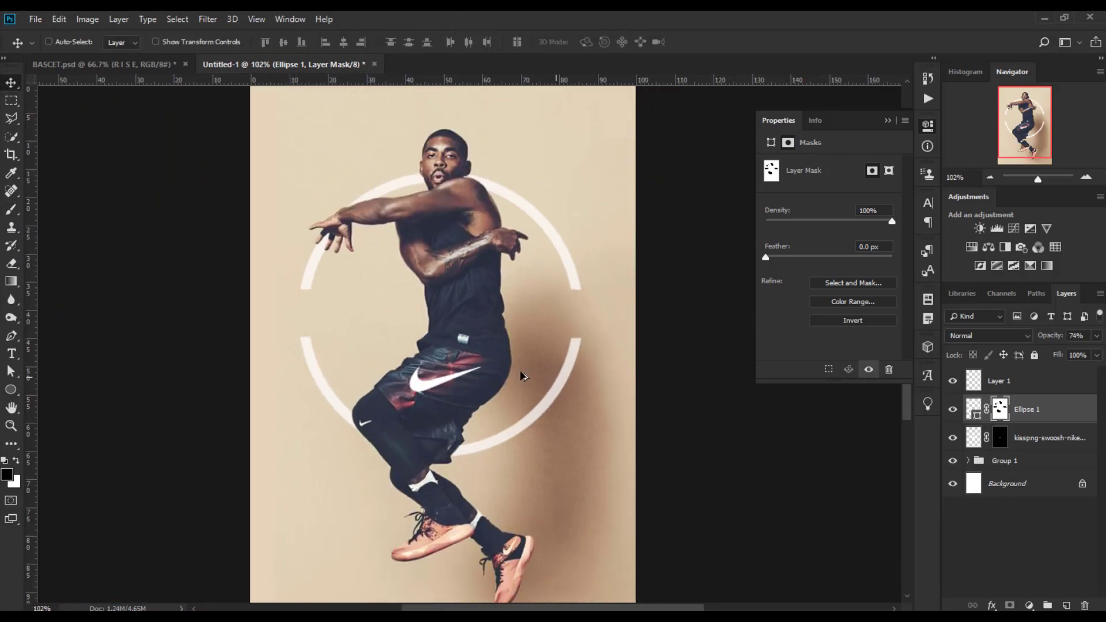
{"action": "scroll", "coordinate": [537, 378], "scroll_direction": "down", "scroll_amount": 3}
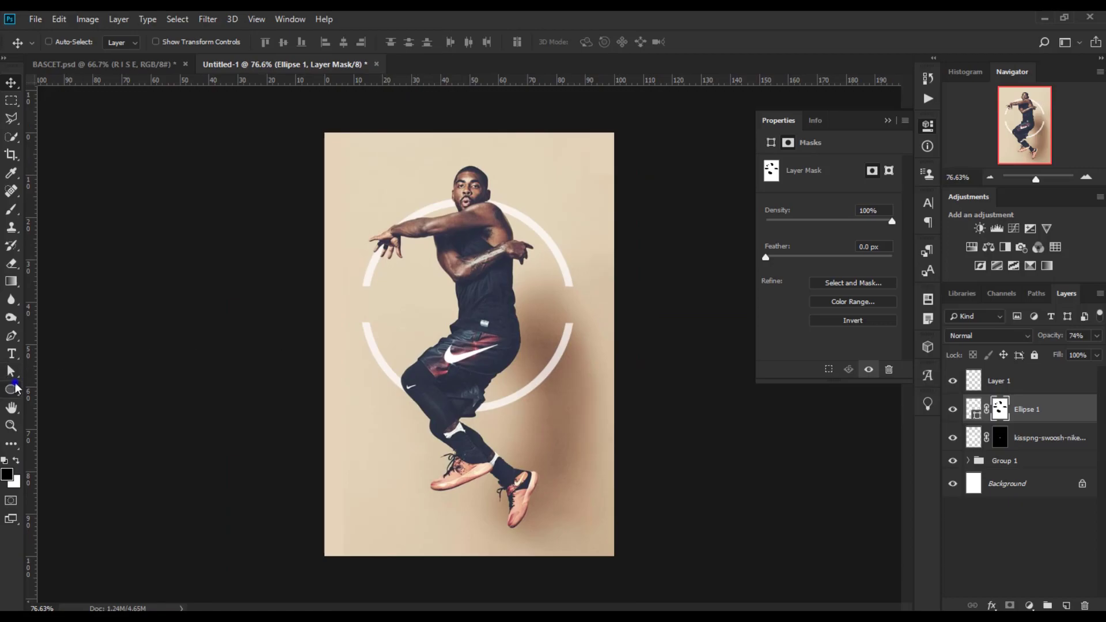
Draw a small rectangle about 42 x 20 px in the ring's left gap, filled white with no stroke.
{"action": "left_click", "coordinate": [16, 388]}
{"action": "left_click", "coordinate": [56, 391]}
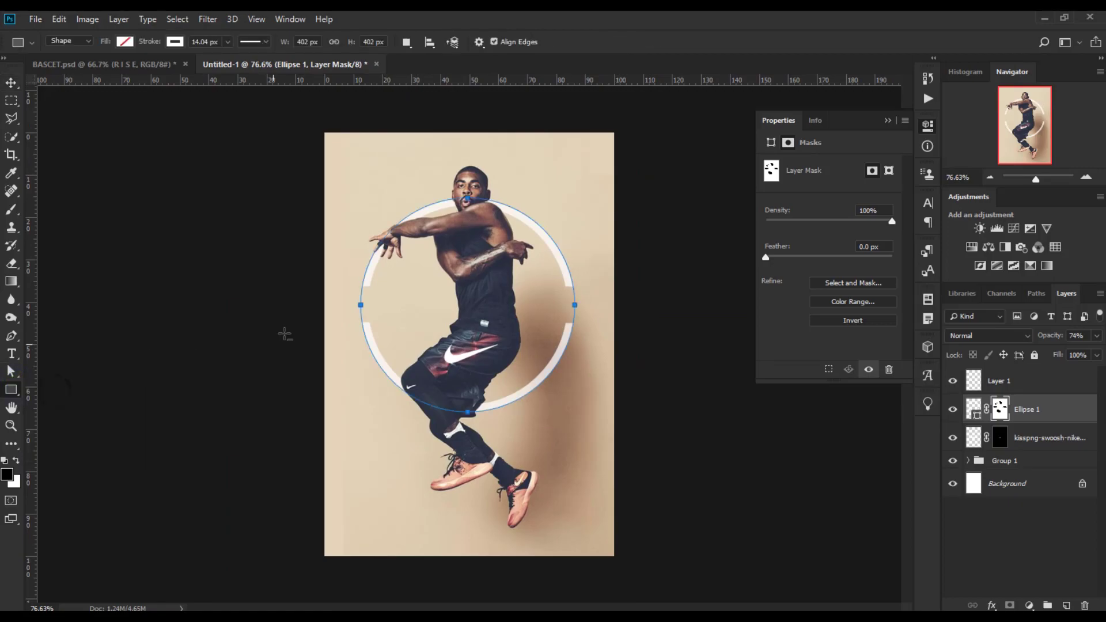
{"action": "scroll", "coordinate": [388, 286], "scroll_direction": "up", "scroll_amount": 4}
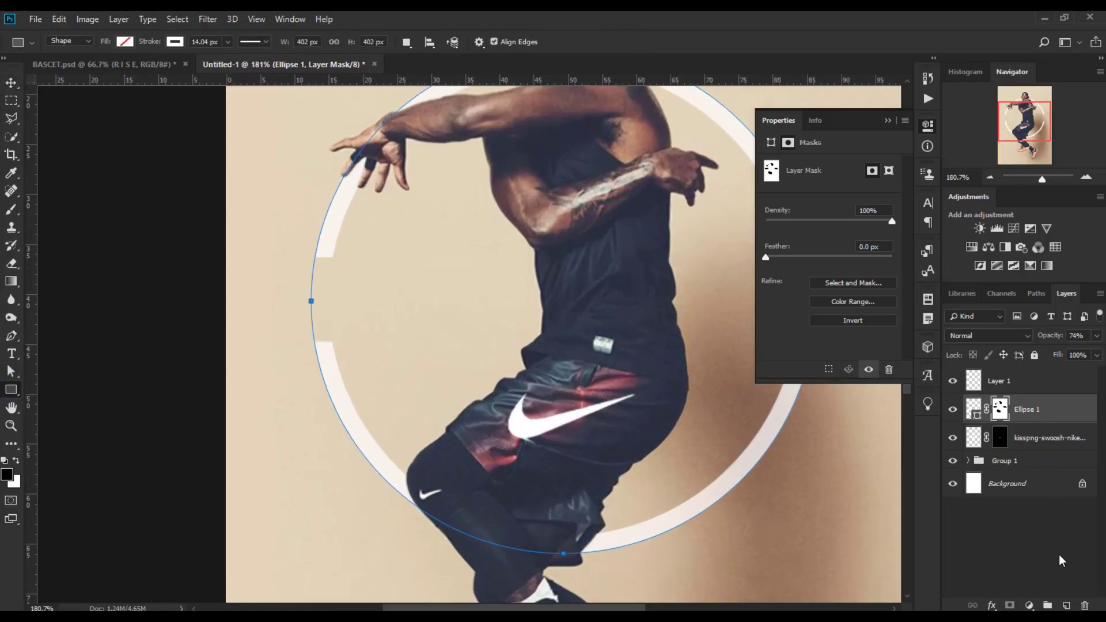
{"action": "left_click", "coordinate": [1067, 606]}
{"action": "left_click_drag", "start_coordinate": [337, 277], "coordinate": [344, 319]}
{"action": "left_click", "coordinate": [10, 83]}
{"action": "left_click", "coordinate": [771, 208]}
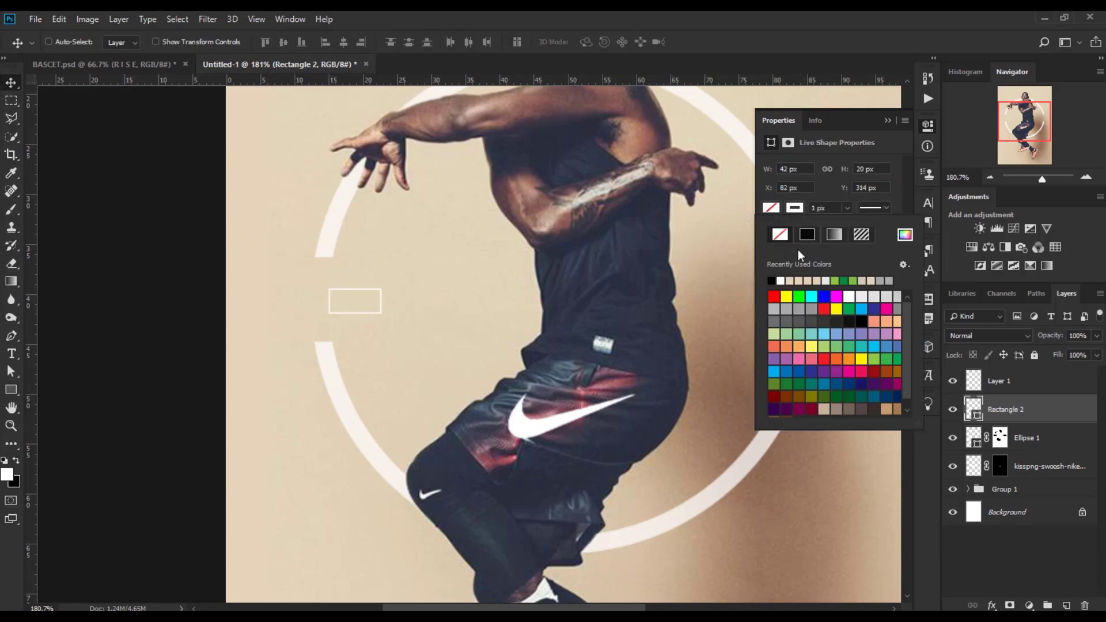
{"action": "left_click", "coordinate": [781, 280]}
{"action": "left_click", "coordinate": [780, 235]}
{"action": "left_click", "coordinate": [14, 84]}
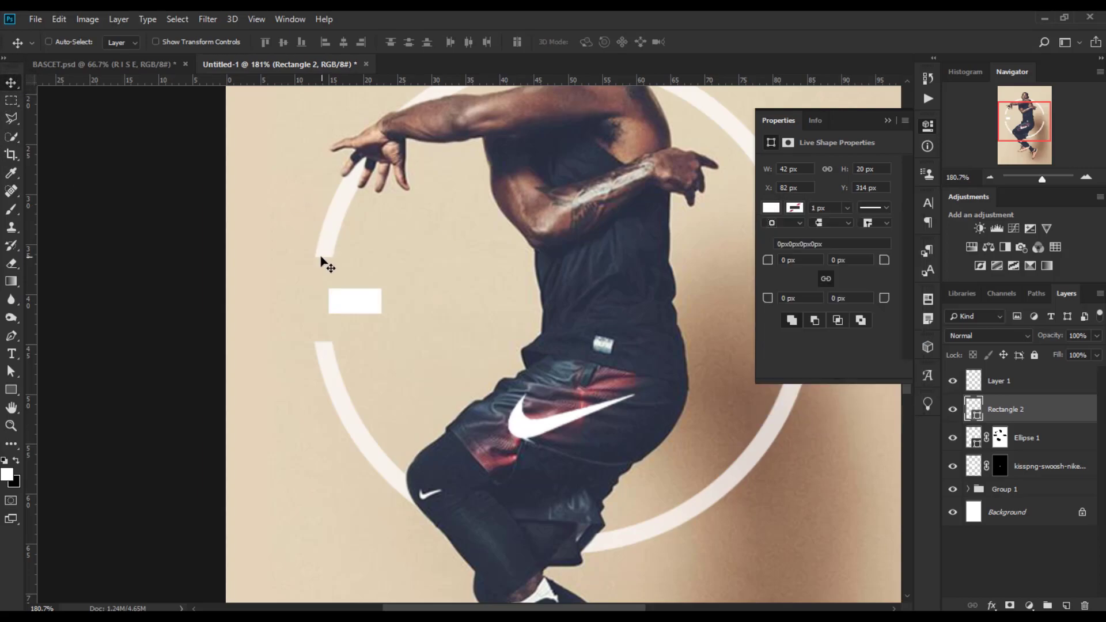
Scale the rectangle down to about 33 x 16 px with Free Transform.
{"action": "key", "text": "ctrl+t"}
{"action": "mouse_move", "coordinate": [382, 315]}
{"action": "left_mouse_down"}
{"action": "mouse_move", "coordinate": [363, 300]}
{"action": "mouse_move", "coordinate": [374, 300]}
{"action": "left_mouse_up"}
{"action": "key", "text": "Return"}
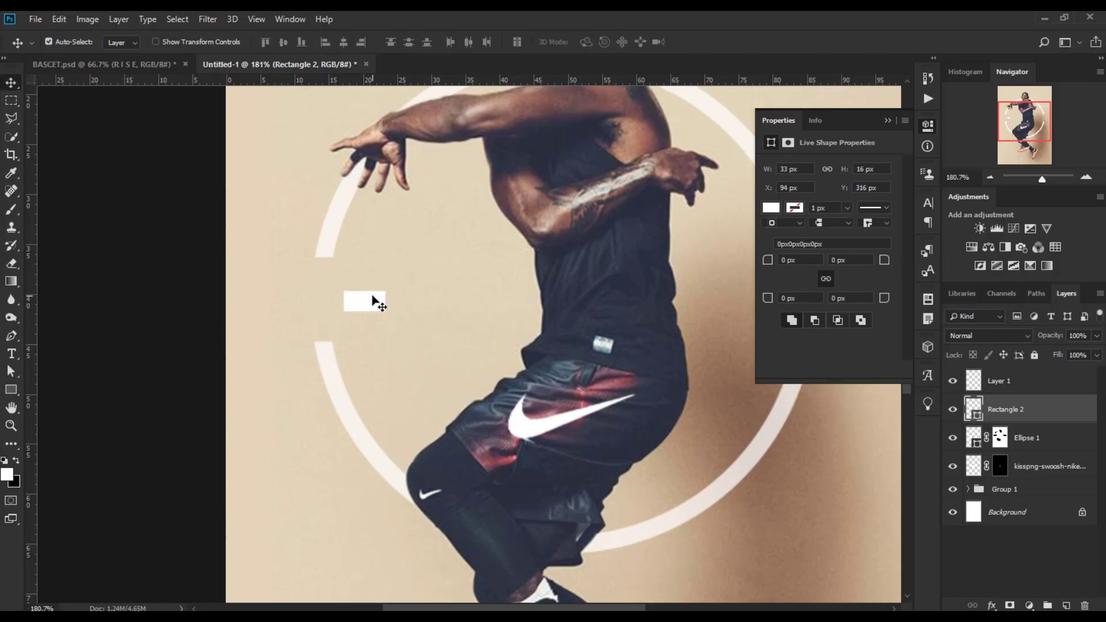
Duplicate the rectangle and move the copy into the ring's right gap.
{"action": "key", "text": "ctrl+j"}
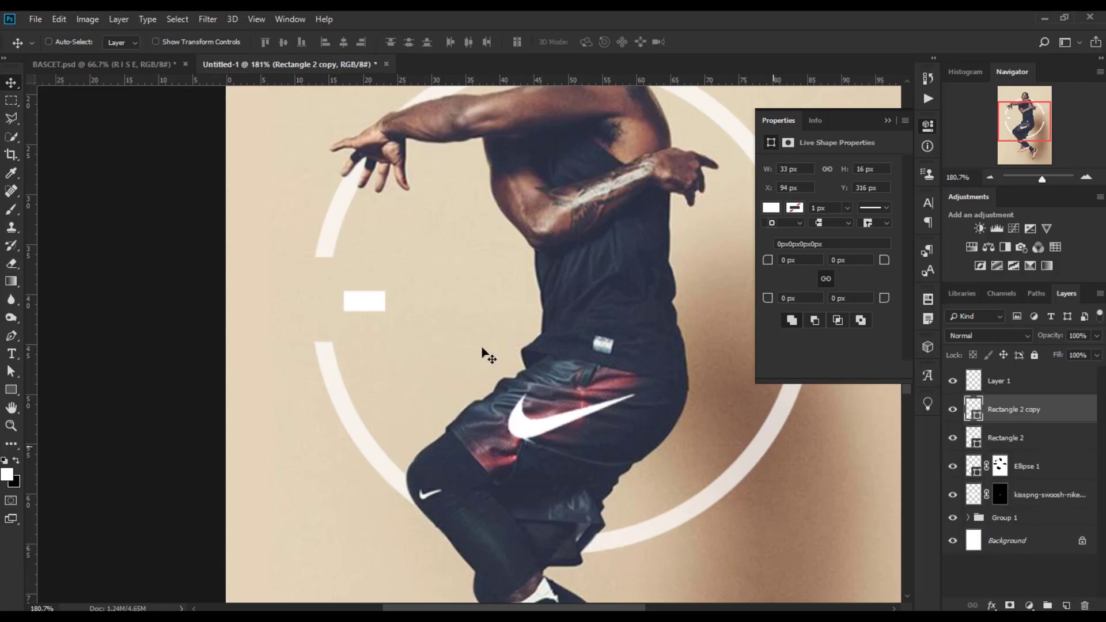
{"action": "left_click", "coordinate": [888, 120]}
{"action": "left_click_drag", "start_coordinate": [376, 303], "coordinate": [766, 306]}
{"action": "scroll", "coordinate": [519, 323], "scroll_direction": "down", "scroll_amount": 5}
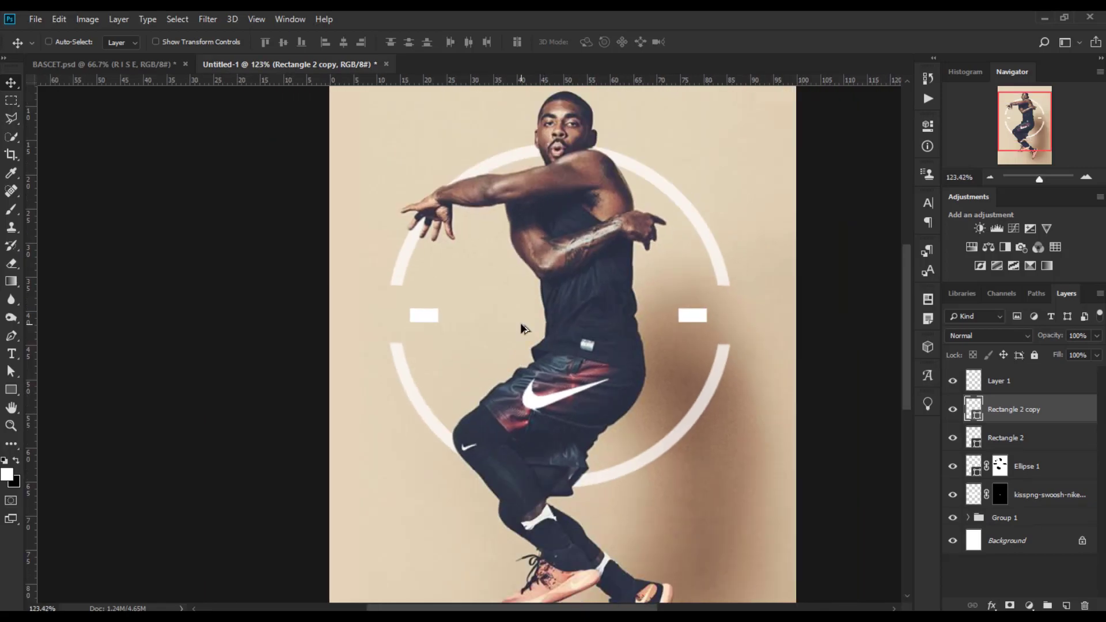
Type the word R I S E at the centre of the ring with the Type tool.
{"action": "left_click", "coordinate": [1033, 385]}
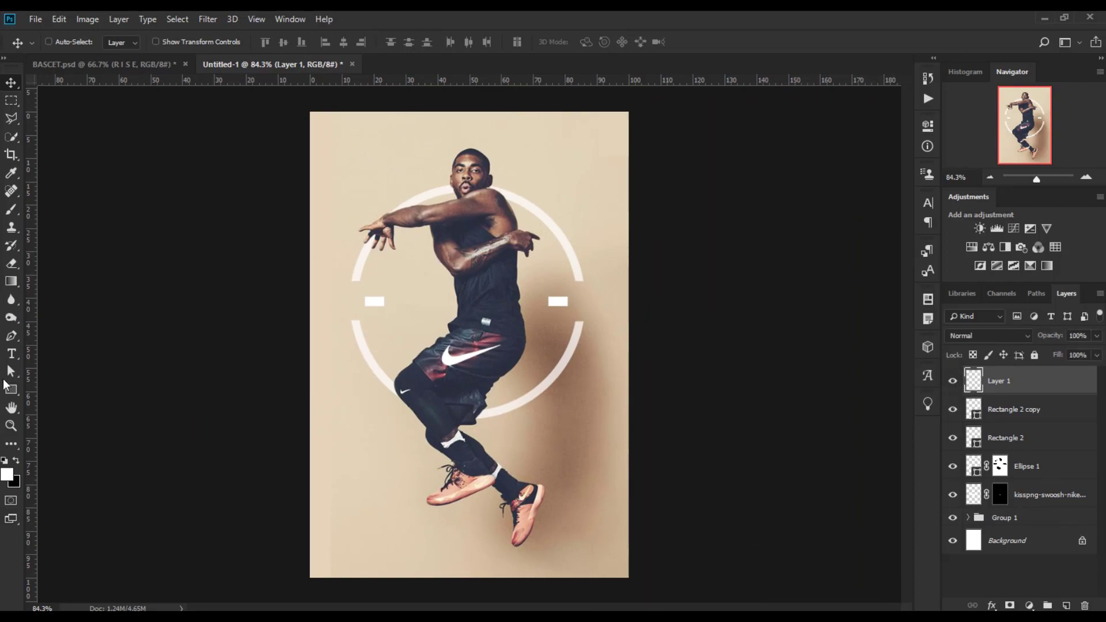
{"action": "left_click", "coordinate": [11, 354]}
{"action": "left_click", "coordinate": [453, 299]}
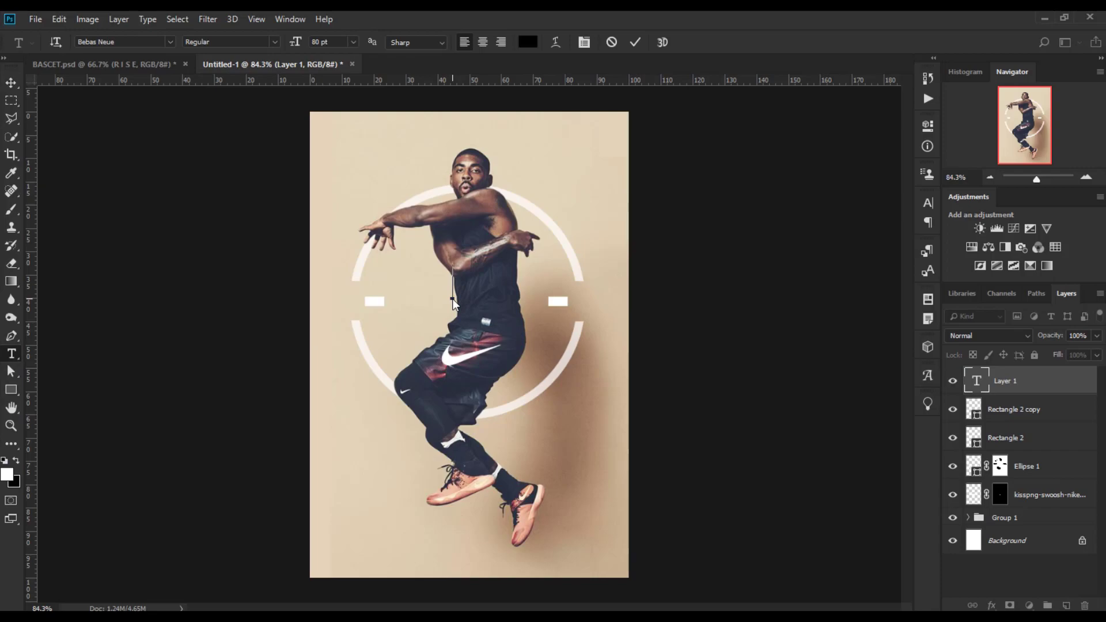
{"action": "type", "text": "R IS"}
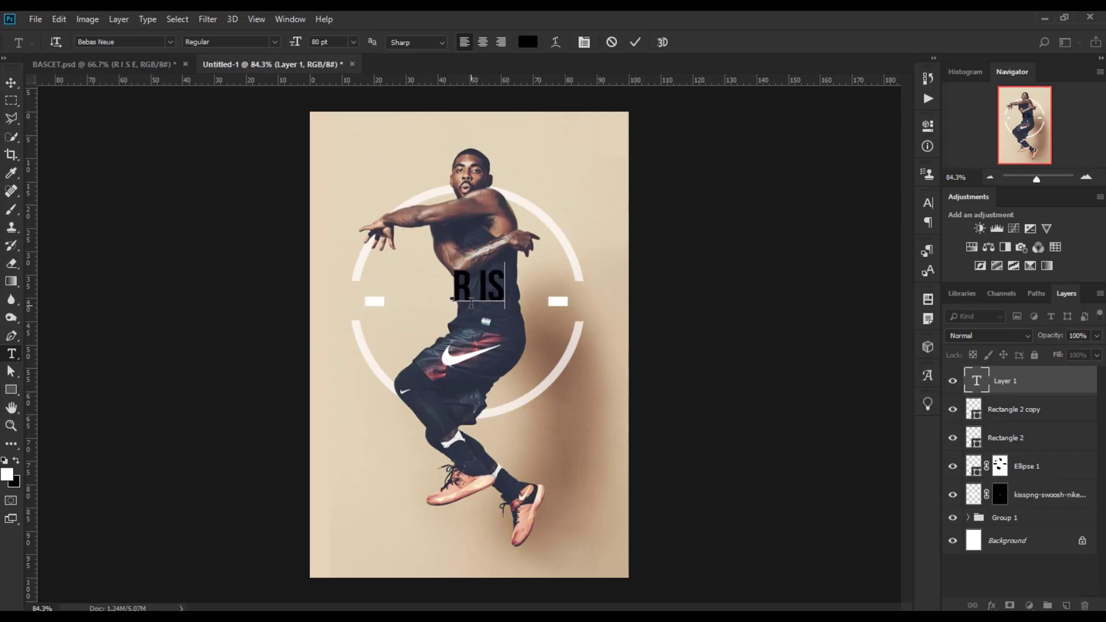
{"action": "key", "text": "BackSpace"}
{"action": "type", "text": "S E"}
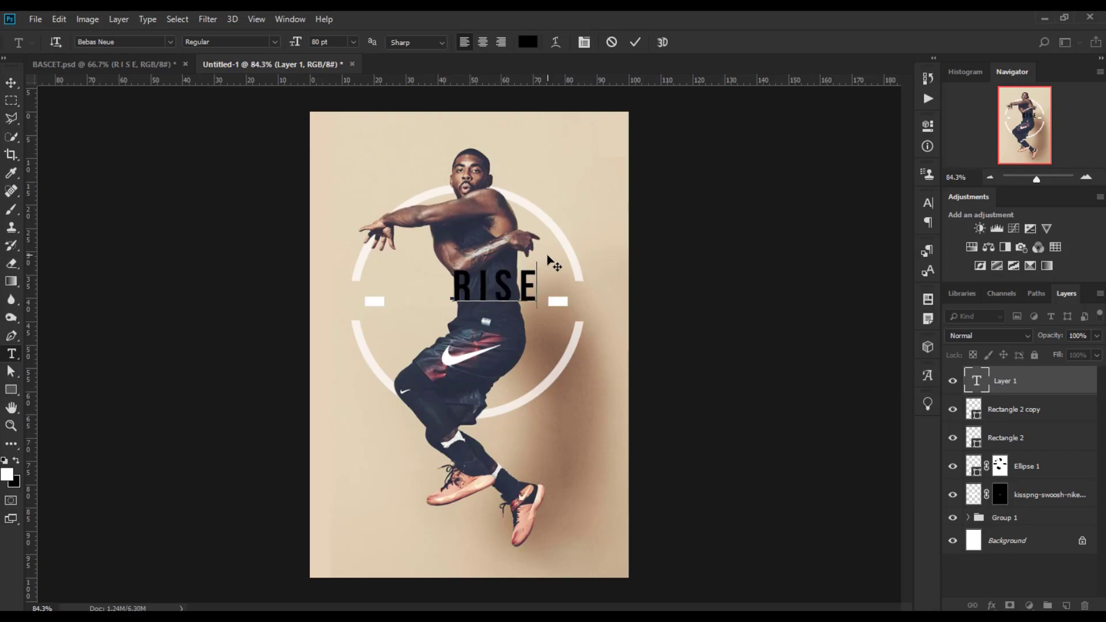
Select all of the text and set its colour to white ffffff.
{"action": "double_click", "coordinate": [506, 277]}
{"action": "left_click", "coordinate": [480, 275]}
{"action": "double_click", "coordinate": [480, 274]}
{"action": "key", "text": "ctrl+a"}
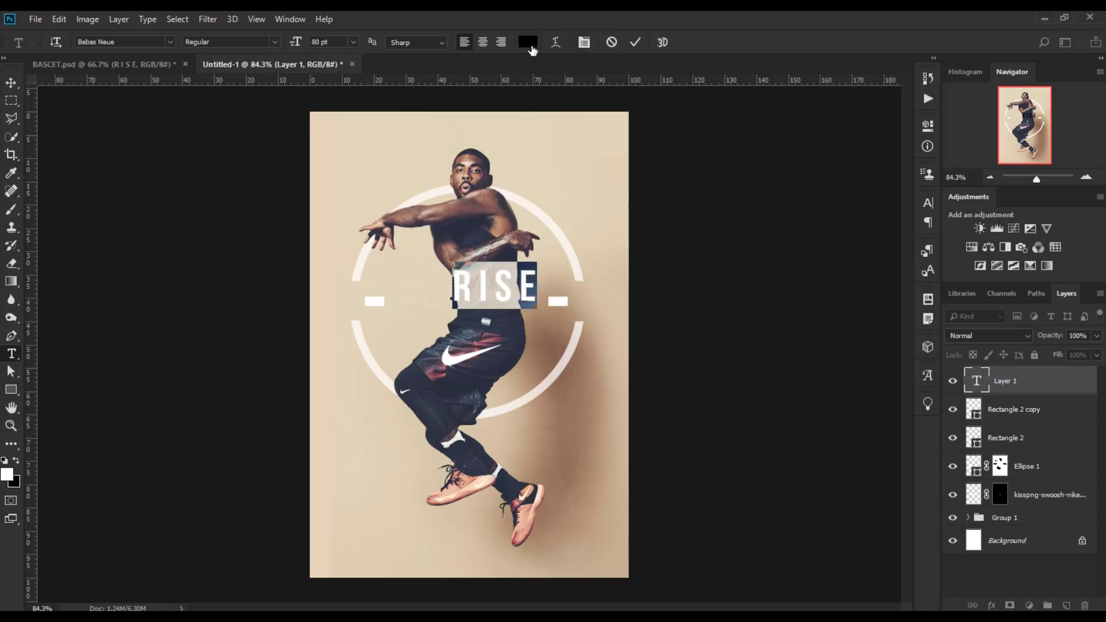
{"action": "left_click", "coordinate": [528, 41]}
{"action": "type", "text": "ffffff"}
{"action": "left_click", "coordinate": [950, 152]}
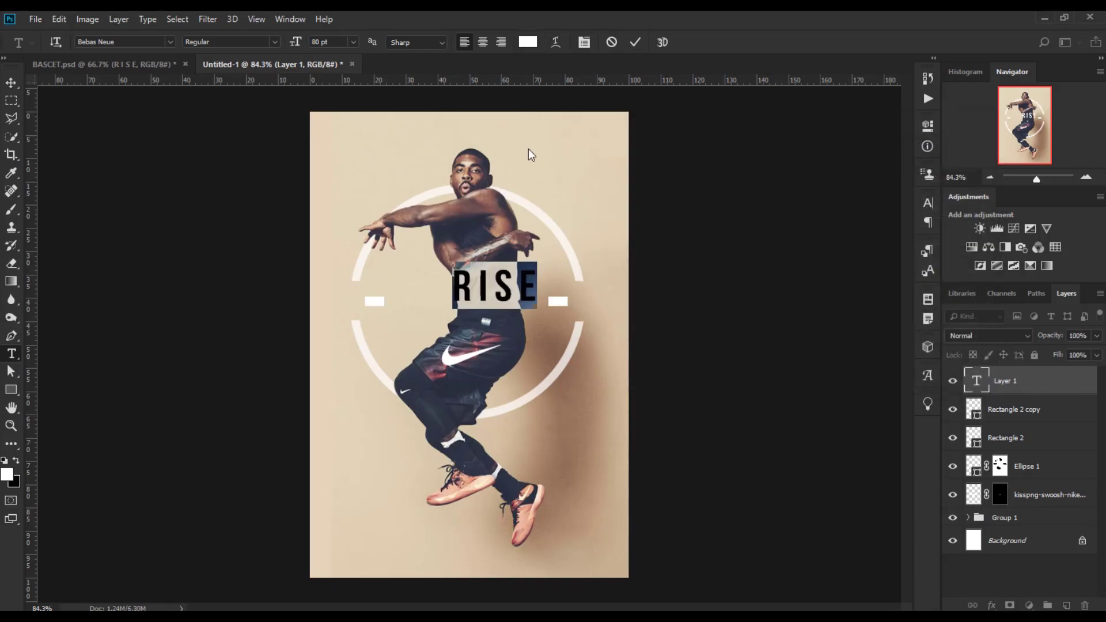
Set the text size to 148 pt and commit the text.
{"action": "left_click", "coordinate": [120, 42]}
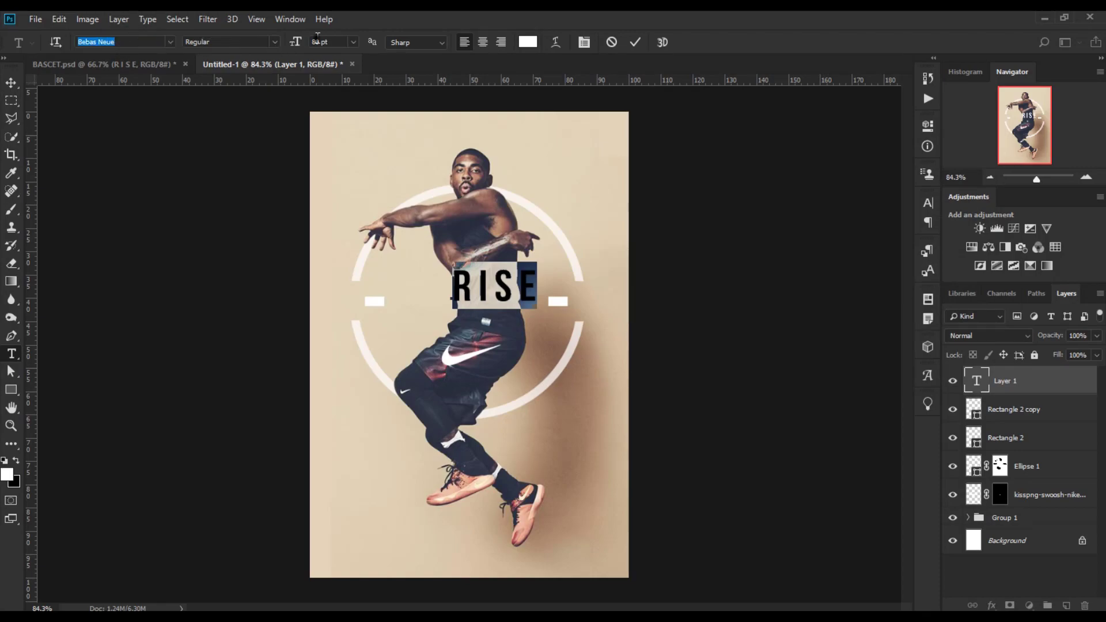
{"action": "double_click", "coordinate": [318, 40]}
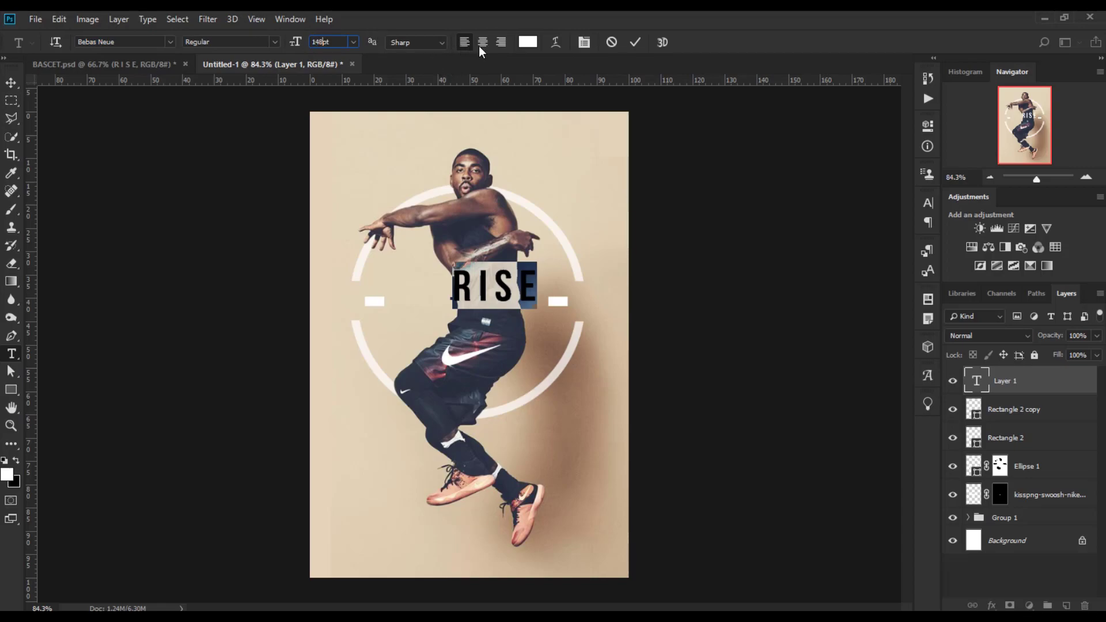
{"action": "left_click", "coordinate": [434, 43]}
{"action": "left_click", "coordinate": [616, 48]}
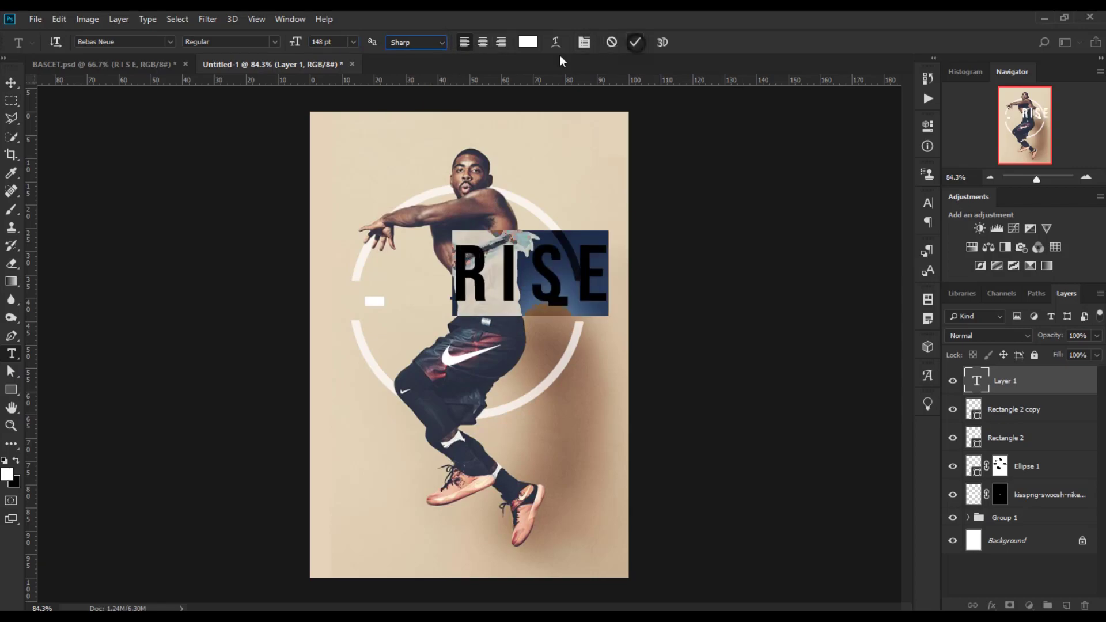
Move the RISE text to sit between the two white rectangles across the ring.
{"action": "left_click", "coordinate": [11, 85]}
{"action": "left_click_drag", "start_coordinate": [518, 272], "coordinate": [459, 299]}
{"action": "left_click", "coordinate": [1080, 388]}
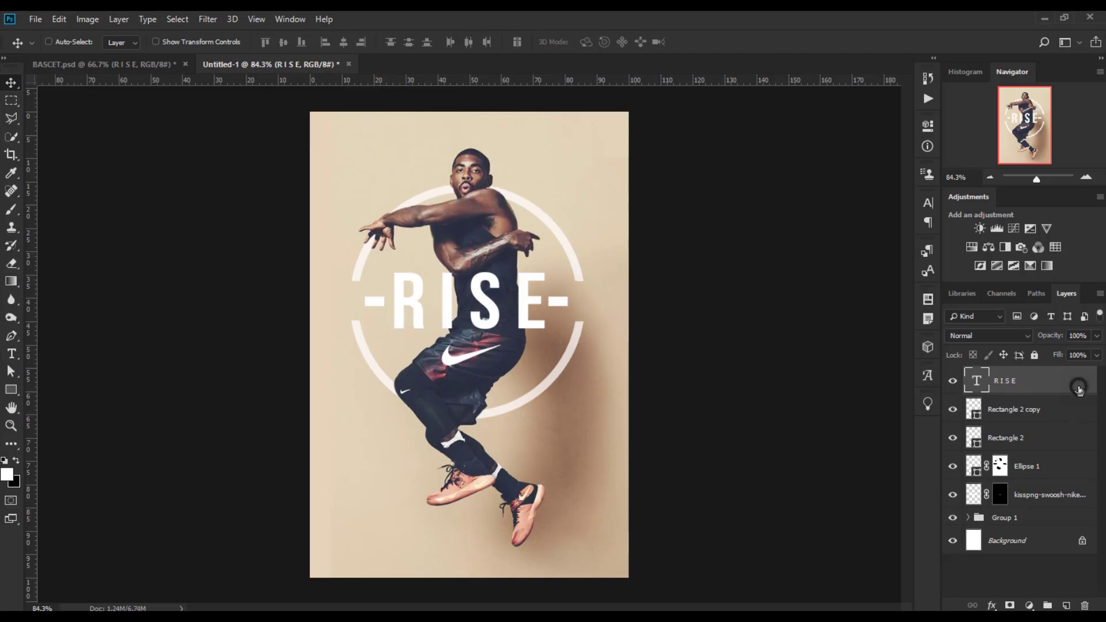
Add an Outer Glow layer style to the text with noise 7% and spread 1%.
{"action": "double_click", "coordinate": [1080, 391]}
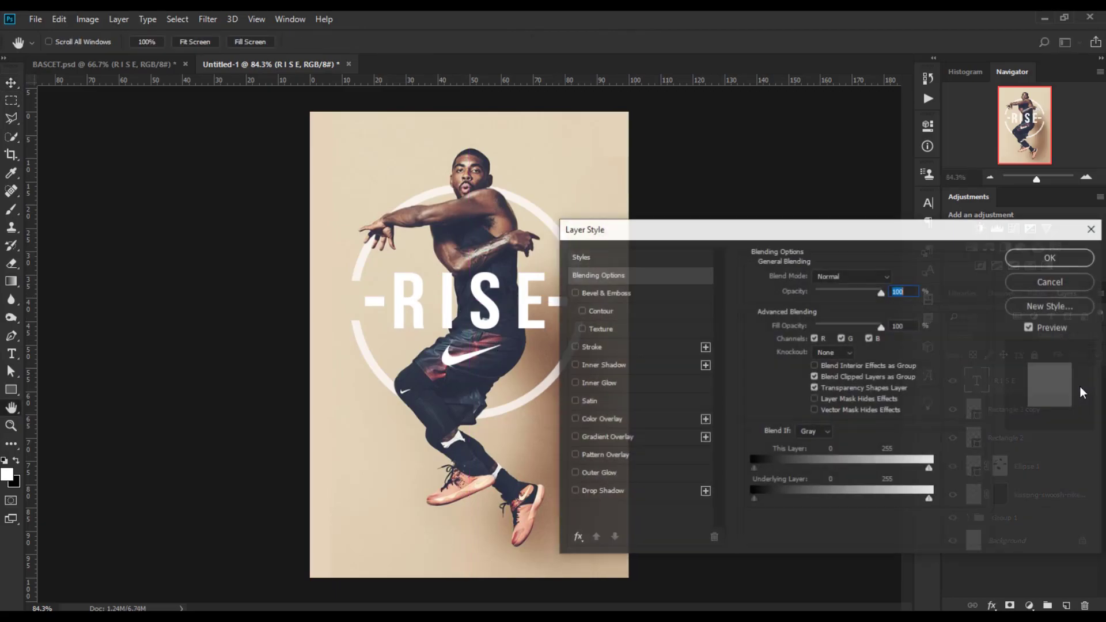
{"action": "left_click", "coordinate": [599, 473]}
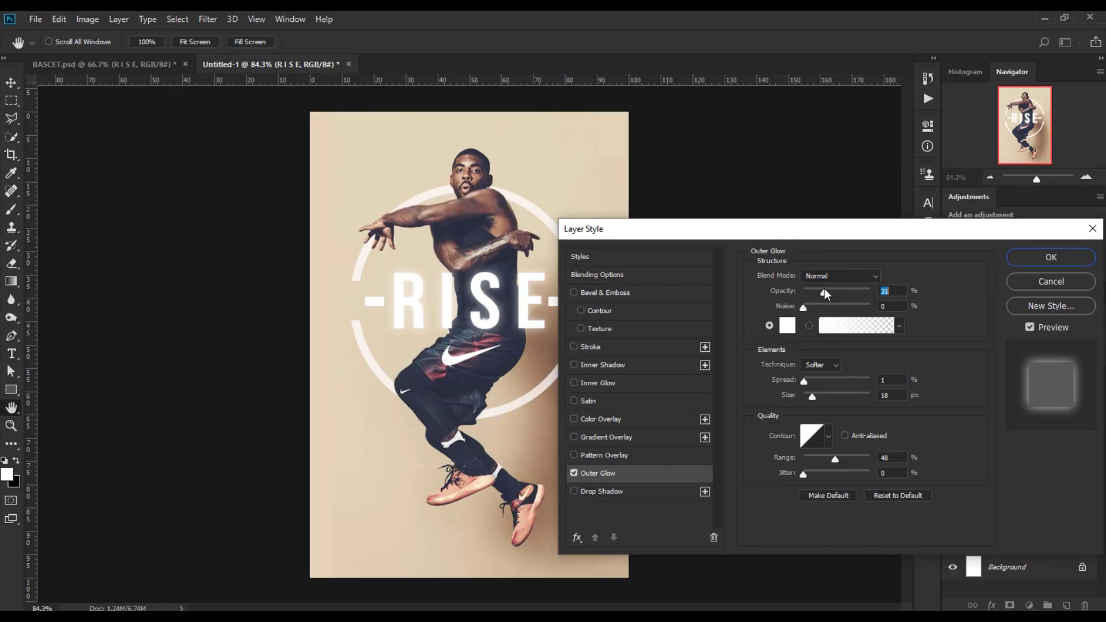
{"action": "left_click_drag", "start_coordinate": [804, 307], "coordinate": [808, 310]}
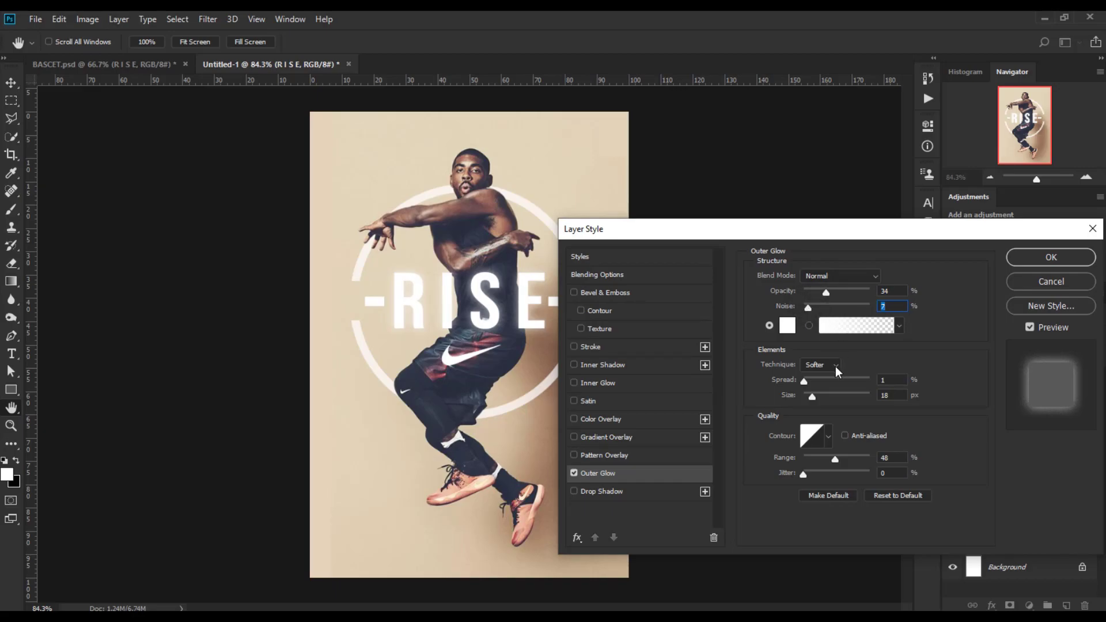
{"action": "left_click_drag", "start_coordinate": [805, 381], "coordinate": [809, 383]}
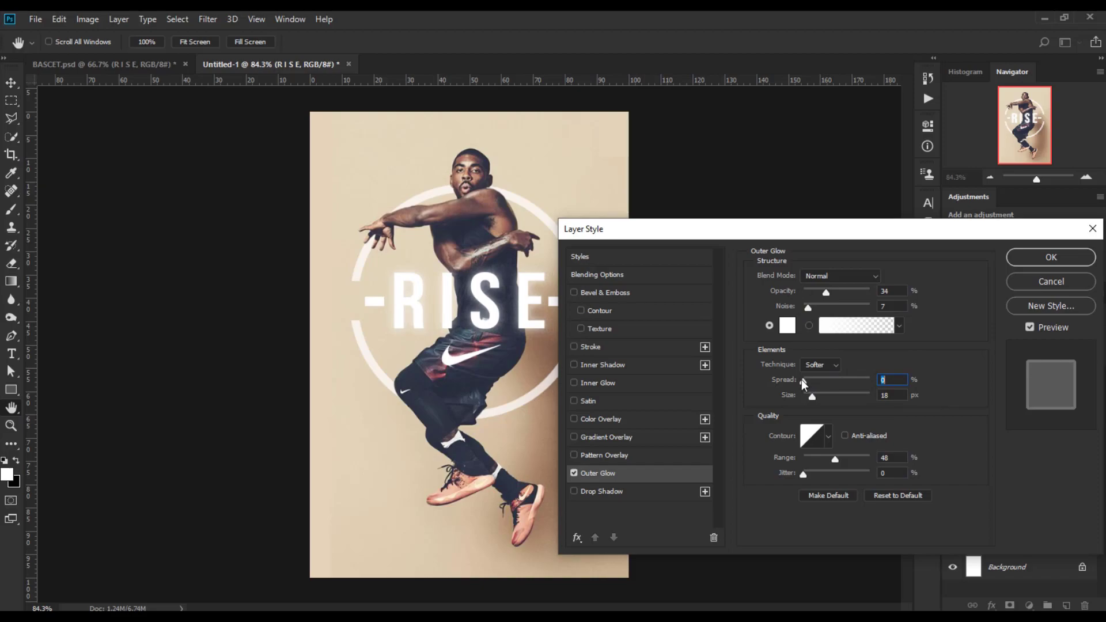
{"action": "type", "text": "1"}
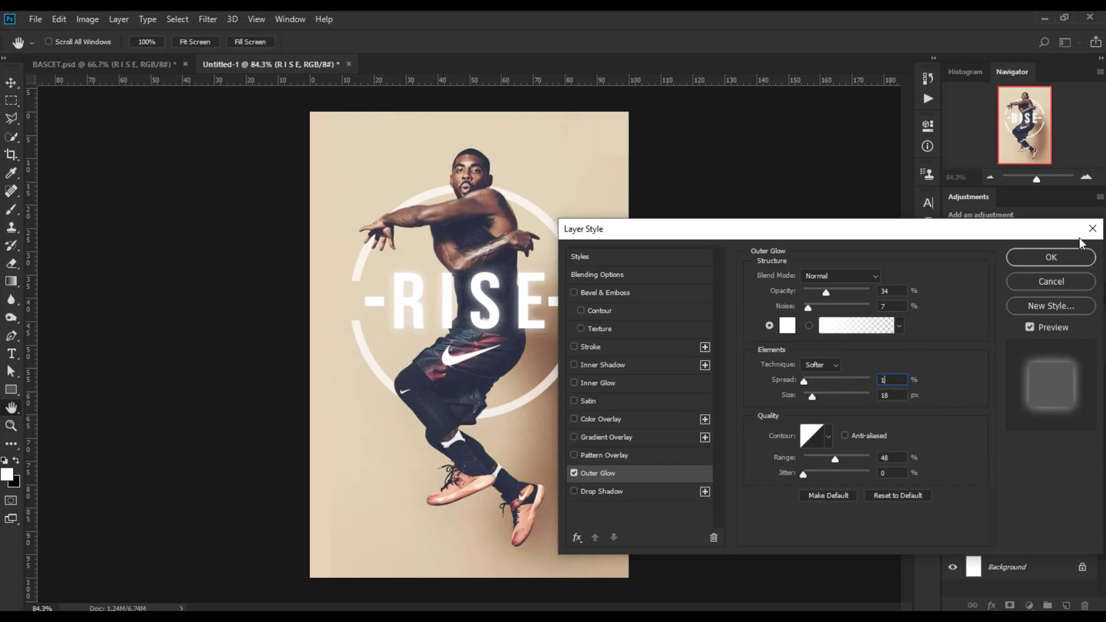
{"action": "left_click", "coordinate": [891, 474]}
{"action": "left_click", "coordinate": [1063, 257]}
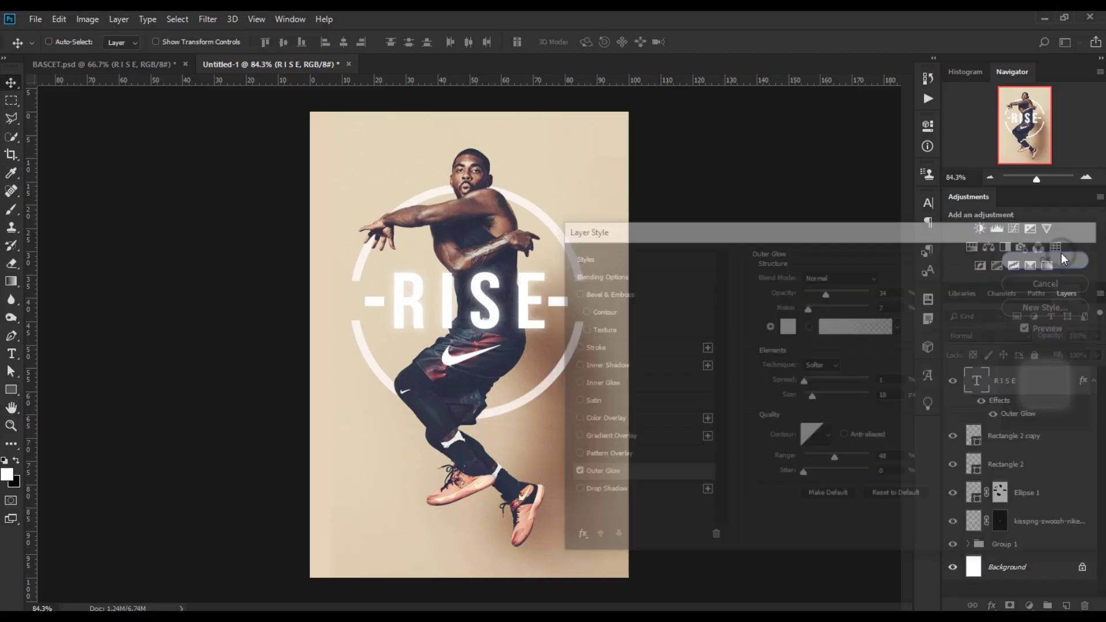
Create a new layer and add a Brightness/Contrast adjustment with brightness -46 and contrast 34.
{"action": "left_click", "coordinate": [1066, 606]}
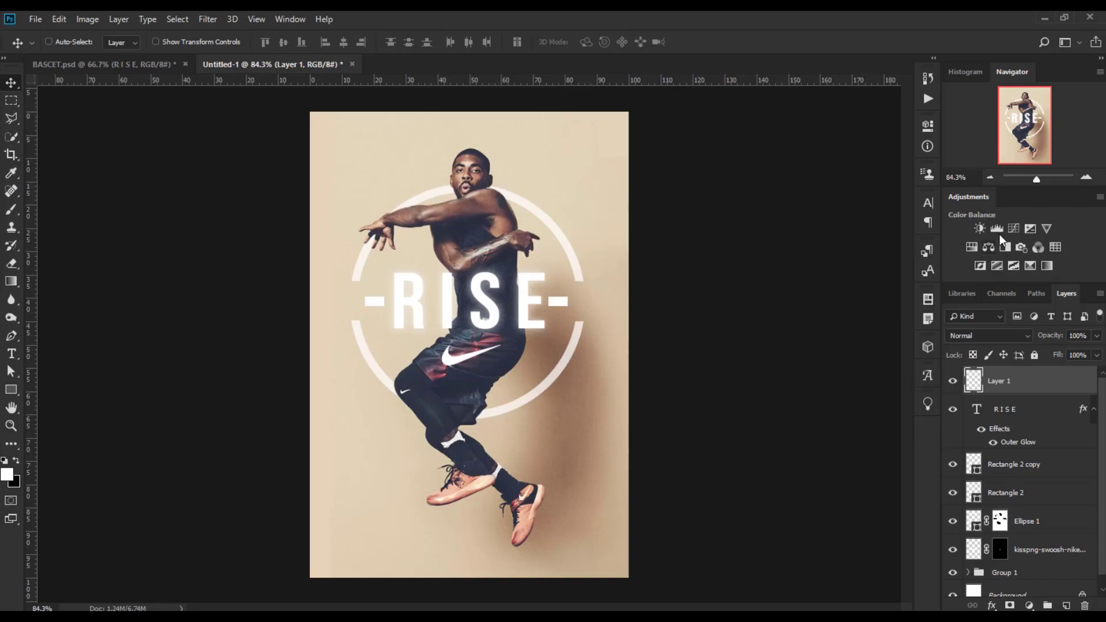
{"action": "left_click", "coordinate": [980, 229]}
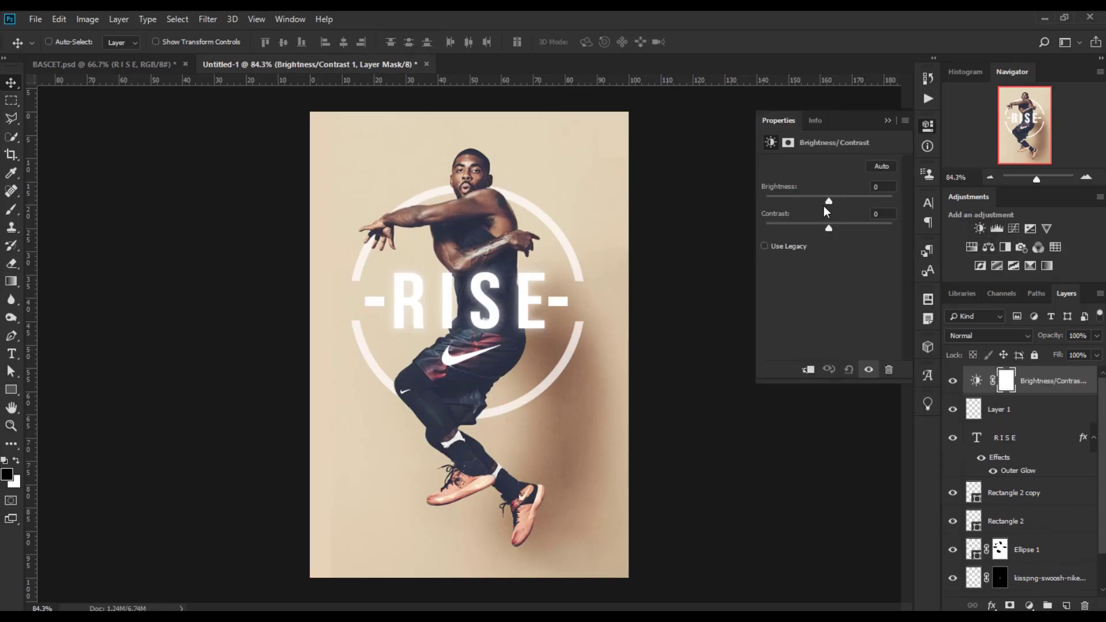
{"action": "left_click_drag", "start_coordinate": [825, 204], "coordinate": [851, 229]}
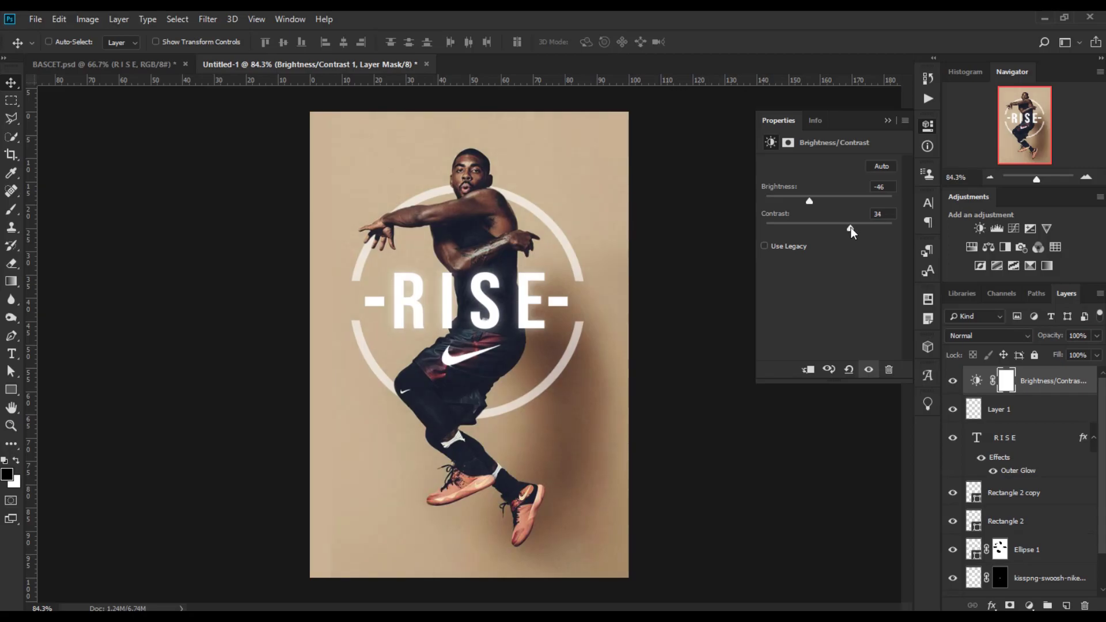
Add a Curves adjustment and pull the midtone point down to input 94, output 77.
{"action": "left_click", "coordinate": [1014, 229]}
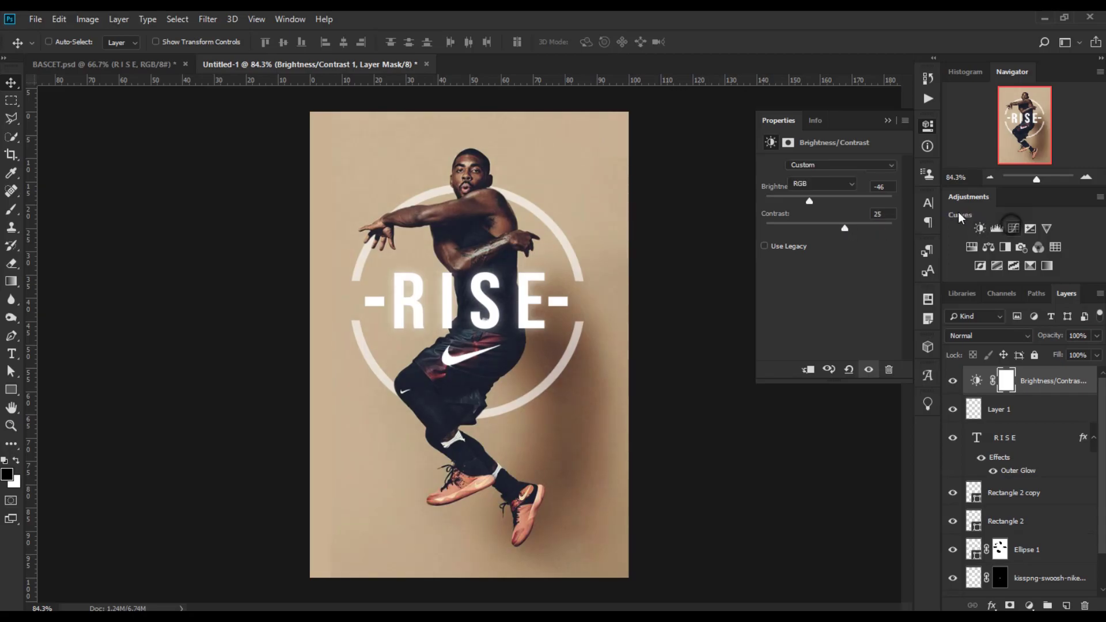
{"action": "left_click_drag", "start_coordinate": [876, 212], "coordinate": [875, 207]}
{"action": "left_click_drag", "start_coordinate": [847, 242], "coordinate": [828, 266]}
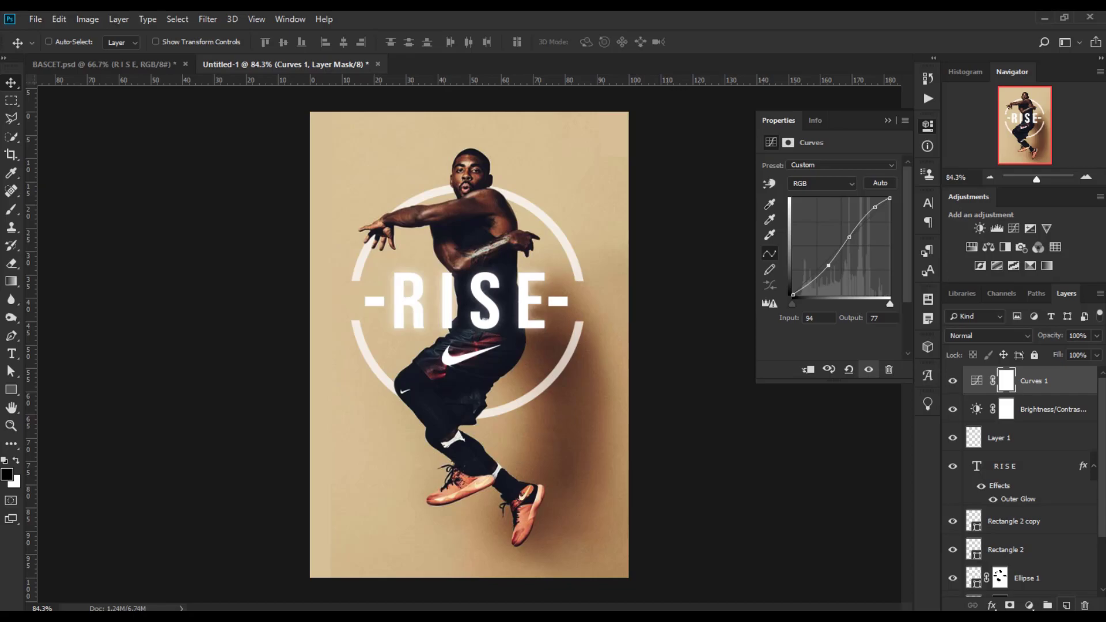
Create a new layer and fill it with a diagonal black-to-white gradient from the top-left corner.
{"action": "left_click", "coordinate": [1067, 606]}
{"action": "key", "text": "x"}
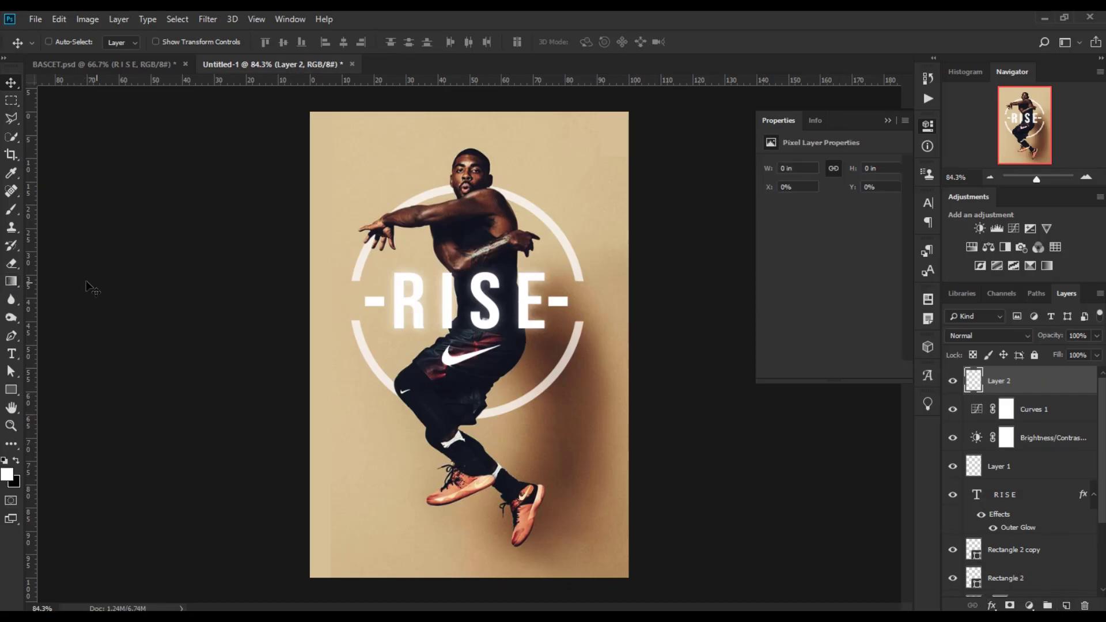
{"action": "left_click", "coordinate": [13, 283]}
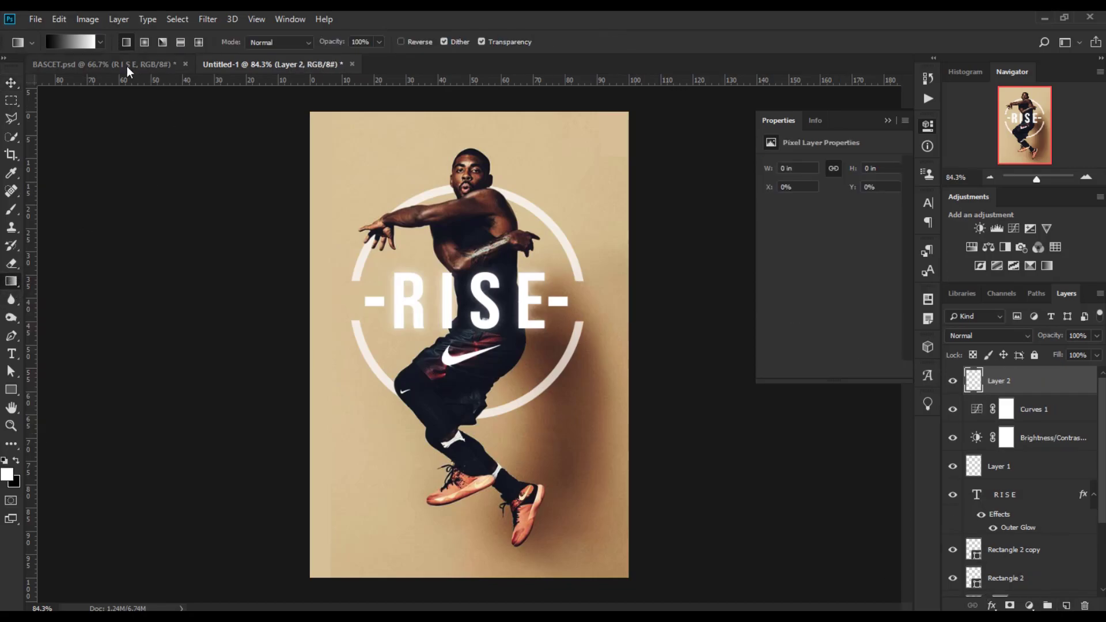
{"action": "left_click_drag", "start_coordinate": [309, 113], "coordinate": [499, 373]}
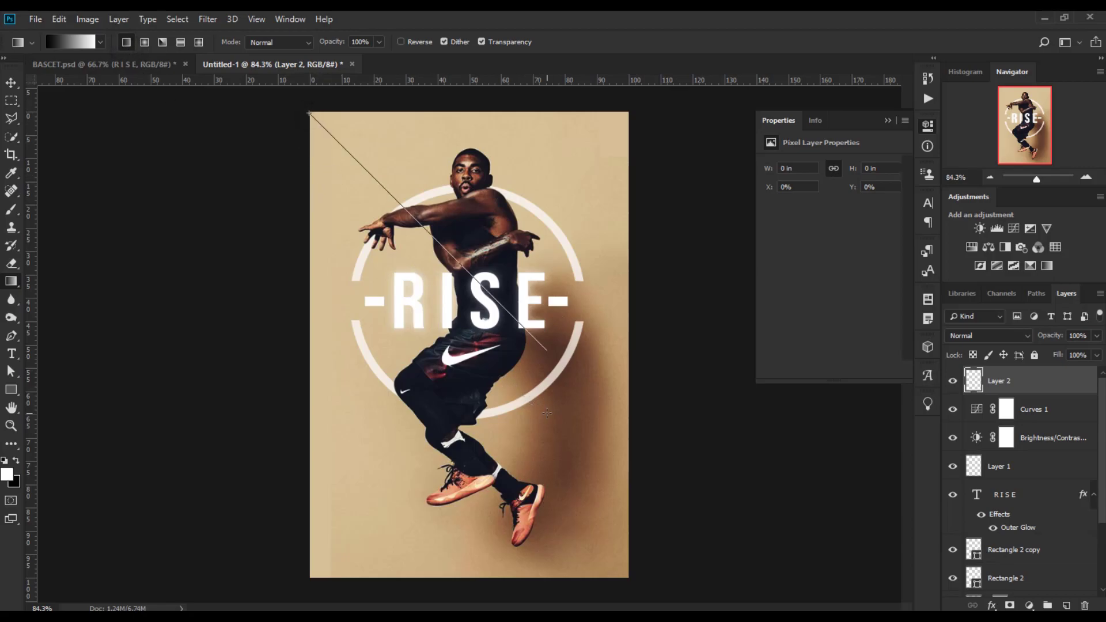
{"action": "left_click_drag", "start_coordinate": [547, 413], "coordinate": [558, 409]}
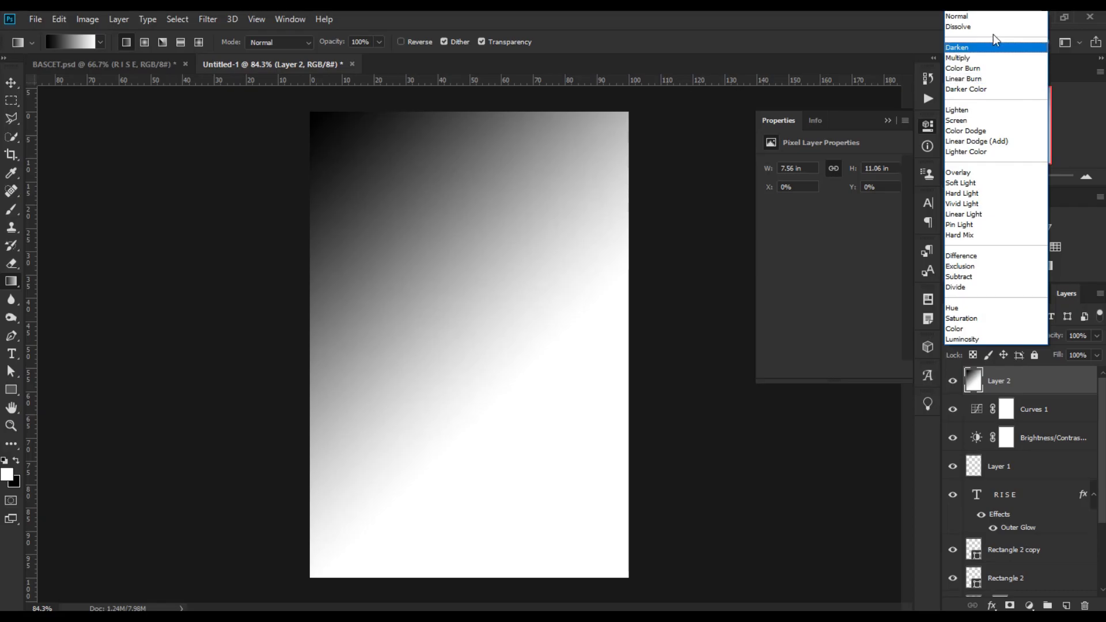
Set the gradient layer's blend mode to Multiply and its opacity to 44%.
{"action": "left_click", "coordinate": [997, 46]}
{"action": "key", "text": "Down"}
{"action": "key", "text": "Up"}
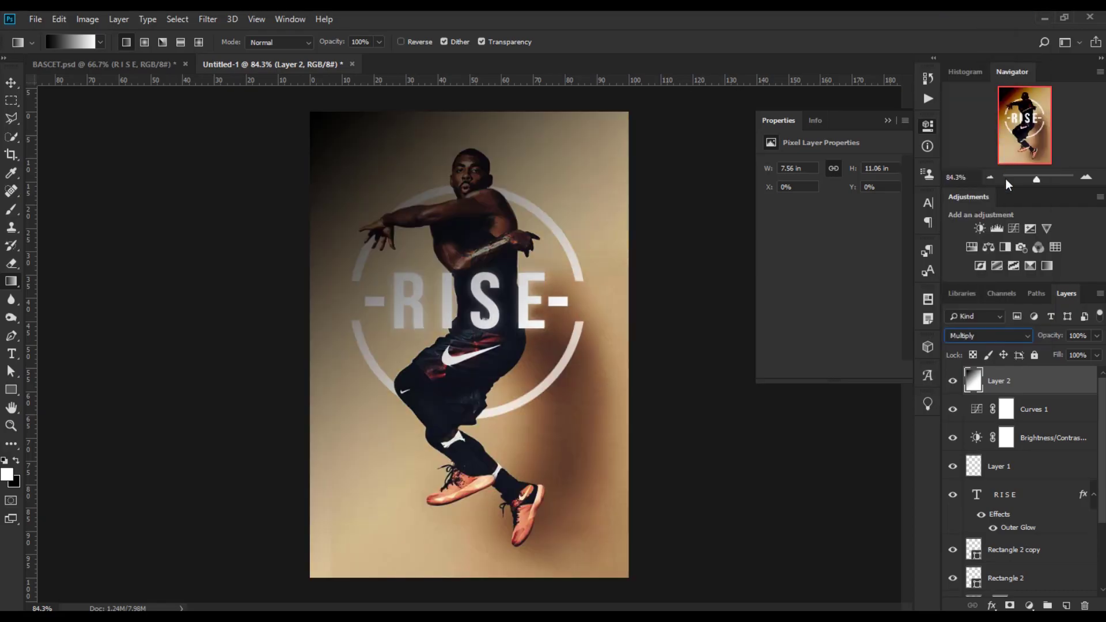
{"action": "left_click_drag", "start_coordinate": [1059, 340], "coordinate": [1053, 338]}
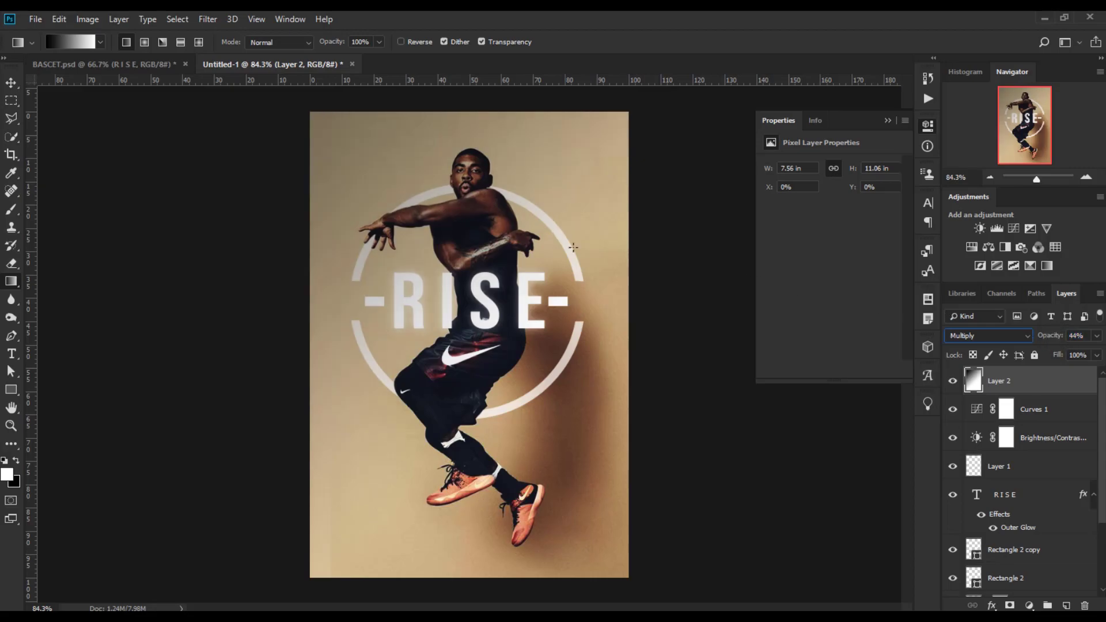
Free-transform the gradient layer by dragging its lower-right corner toward the top-left.
{"action": "key", "text": "v"}
{"action": "key", "text": "ctrl+t"}
{"action": "left_click_drag", "start_coordinate": [656, 578], "coordinate": [323, 155]}
{"action": "left_click", "coordinate": [625, 42]}
Create a new layer and fill it with a diagonal white-to-black gradient starting from the top-left corner.
{"action": "left_click", "coordinate": [1066, 605]}
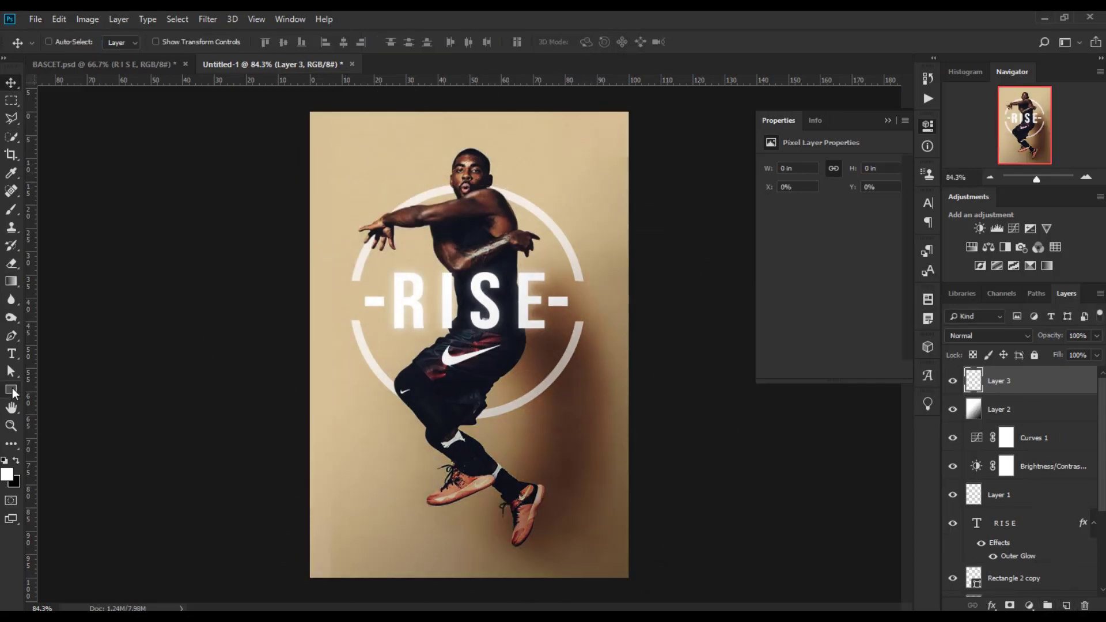
{"action": "left_click", "coordinate": [11, 281]}
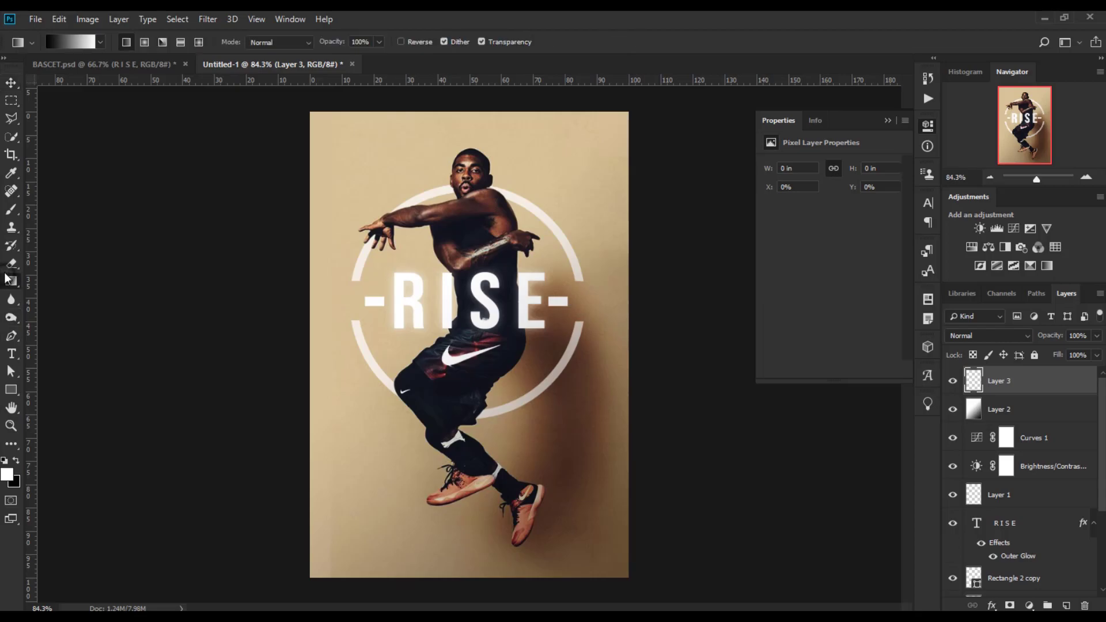
{"action": "left_click", "coordinate": [89, 45]}
{"action": "left_click", "coordinate": [694, 162]}
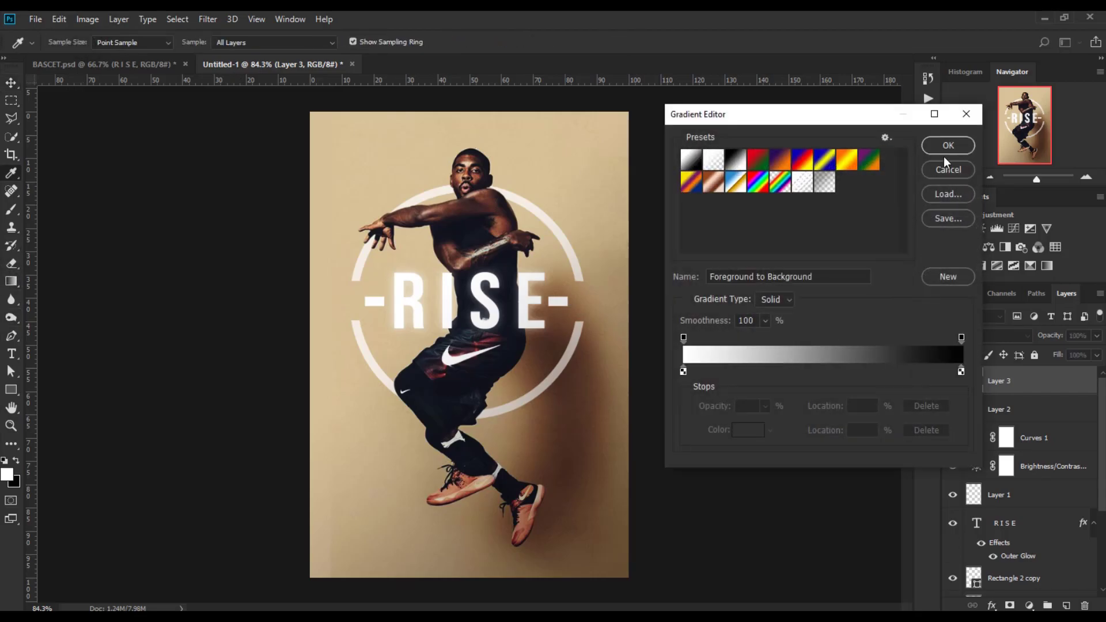
{"action": "left_click", "coordinate": [949, 145]}
{"action": "left_click_drag", "start_coordinate": [312, 111], "coordinate": [593, 396]}
Set the new gradient layer's blend mode to Multiply and its opacity to 56%.
{"action": "left_click", "coordinate": [994, 336]}
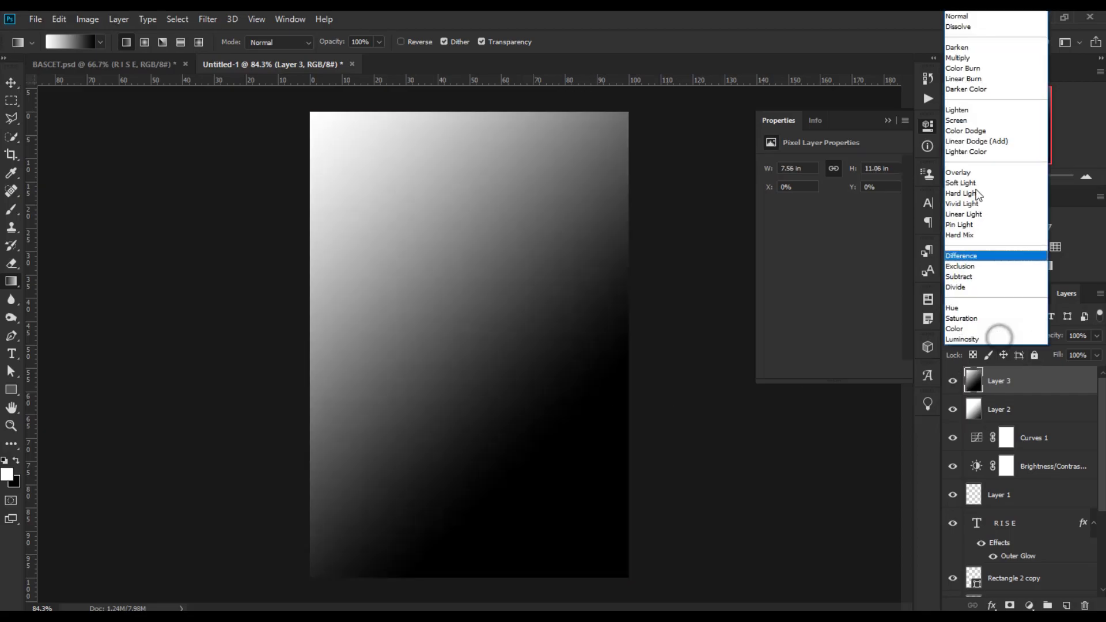
{"action": "left_click", "coordinate": [975, 50]}
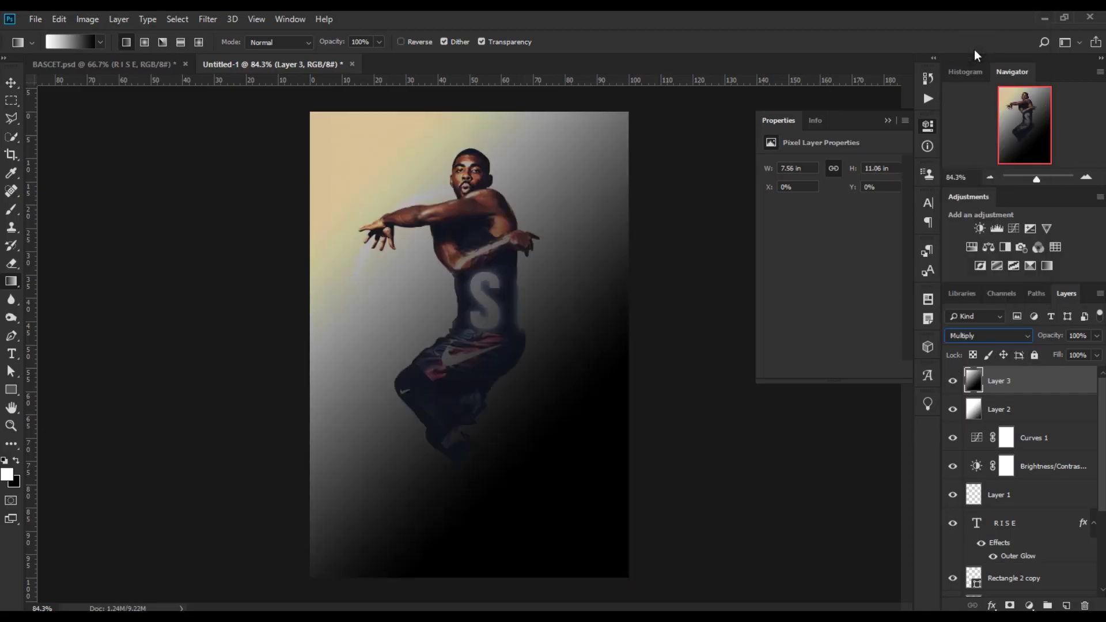
{"action": "left_click_drag", "start_coordinate": [1053, 340], "coordinate": [1055, 345]}
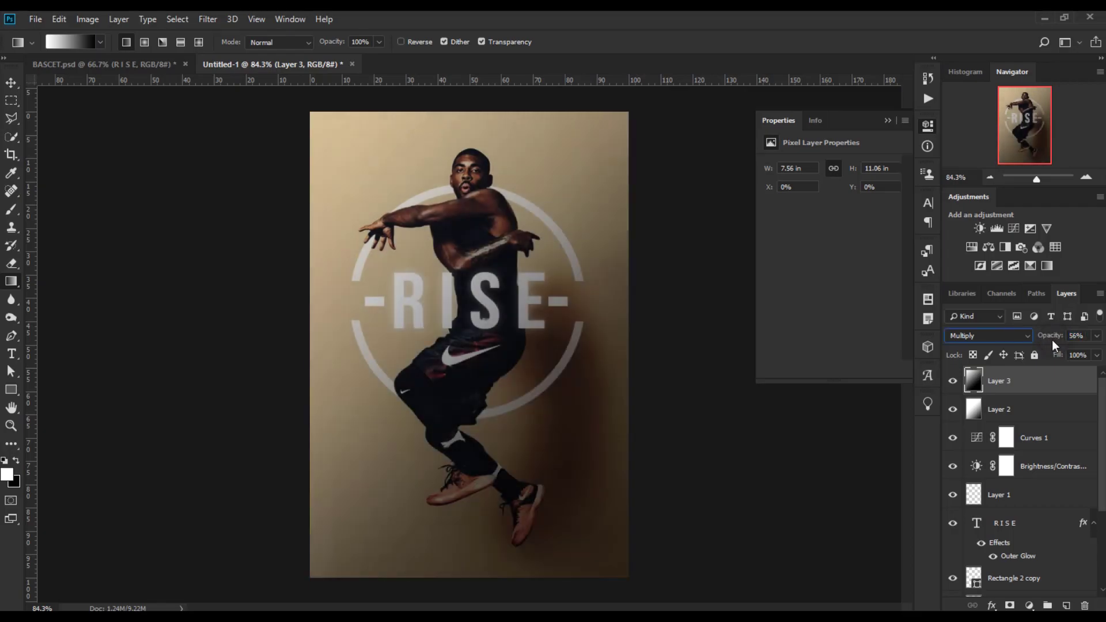
Free-transform the gradient layer by dragging its corner across to flip it, and lower its opacity to 33%.
{"action": "key", "text": "ctrl+t"}
{"action": "left_click_drag", "start_coordinate": [646, 115], "coordinate": [296, 577]}
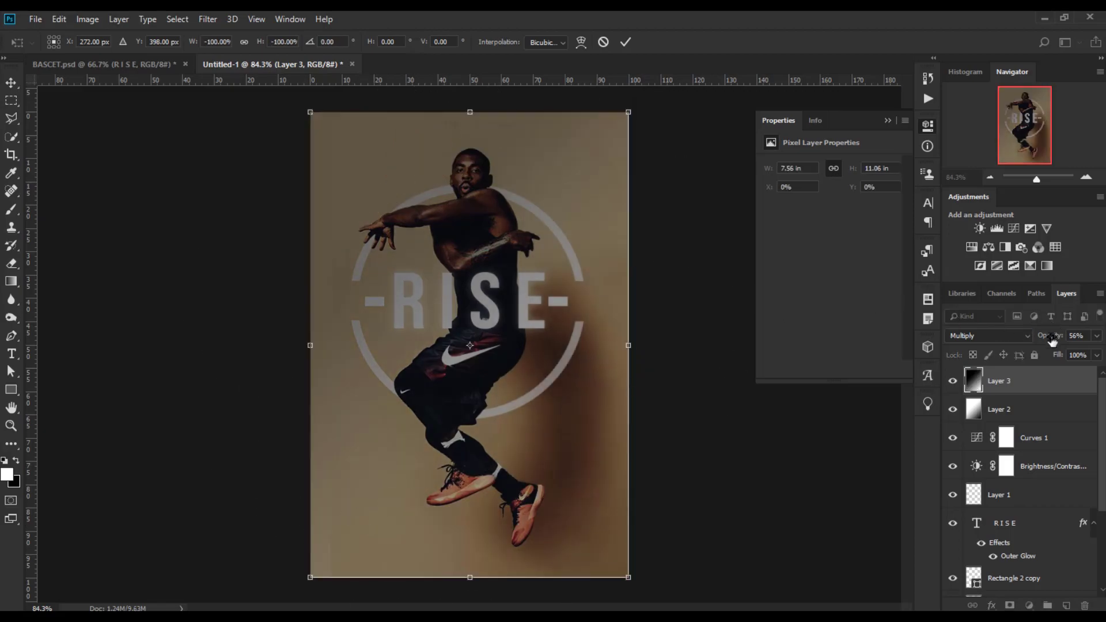
{"action": "left_click_drag", "start_coordinate": [1053, 341], "coordinate": [1036, 340]}
{"action": "key", "text": "Return"}
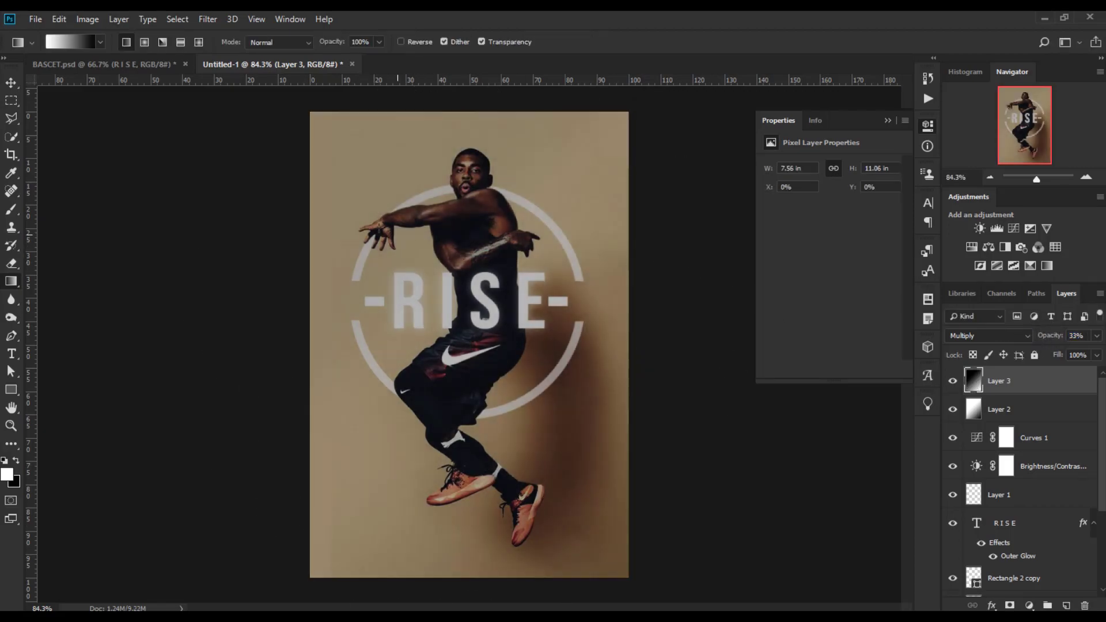
Compare the gradient layer hidden and shown, then free-transform it by dragging a corner.
{"action": "left_click", "coordinate": [956, 381]}
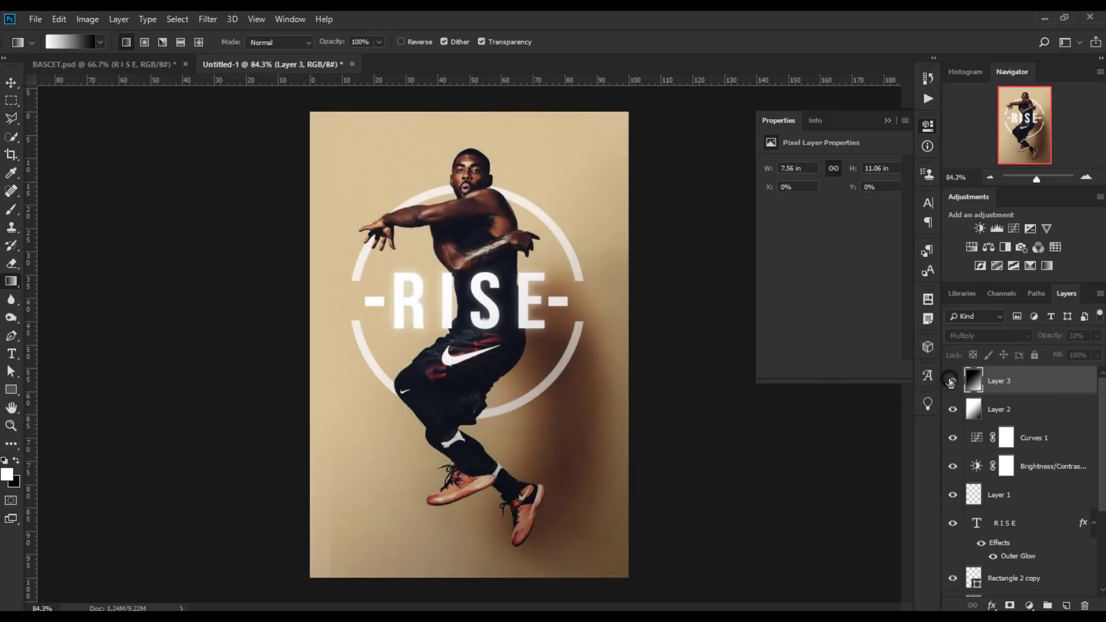
{"action": "left_click", "coordinate": [952, 381]}
{"action": "key", "text": "ctrl+t"}
{"action": "left_click_drag", "start_coordinate": [671, 552], "coordinate": [450, 123]}
{"action": "left_click", "coordinate": [626, 41]}
Flip the gradient layer horizontally with Free Transform and reduce its opacity to 14%.
{"action": "key", "text": "g"}
{"action": "key", "text": "ctrl+t"}
{"action": "right_click", "coordinate": [571, 330]}
{"action": "left_click", "coordinate": [593, 501]}
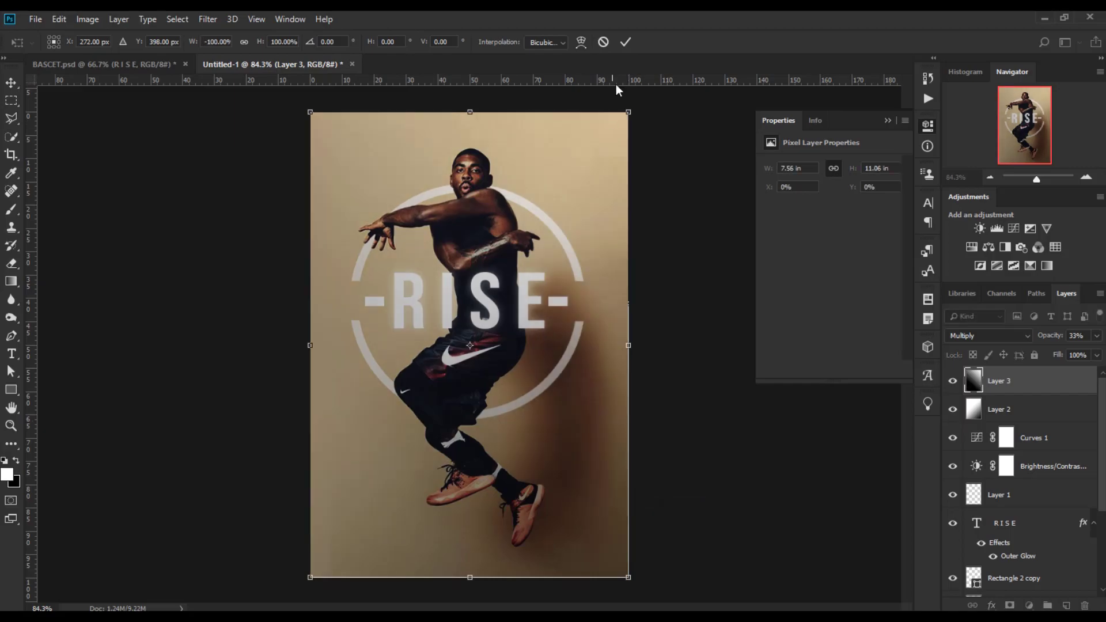
{"action": "left_click", "coordinate": [625, 42]}
{"action": "left_click_drag", "start_coordinate": [1047, 337], "coordinate": [1052, 339]}
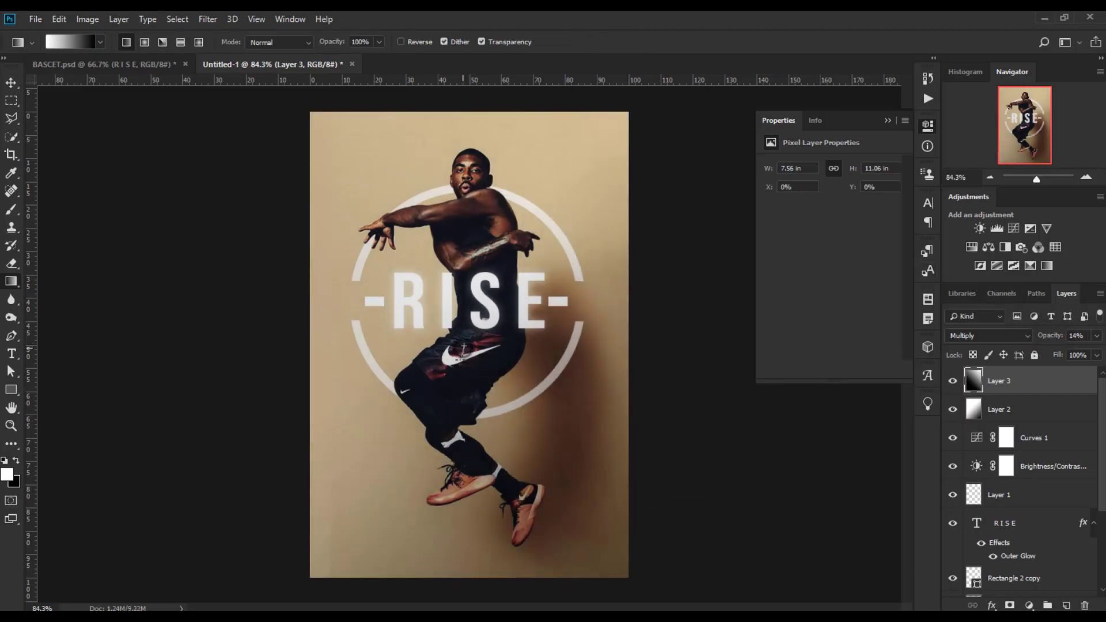
Move the gradient layer down slightly and scale it up beyond the canvas edges.
{"action": "left_click", "coordinate": [11, 83]}
{"action": "left_click_drag", "start_coordinate": [424, 333], "coordinate": [427, 377]}
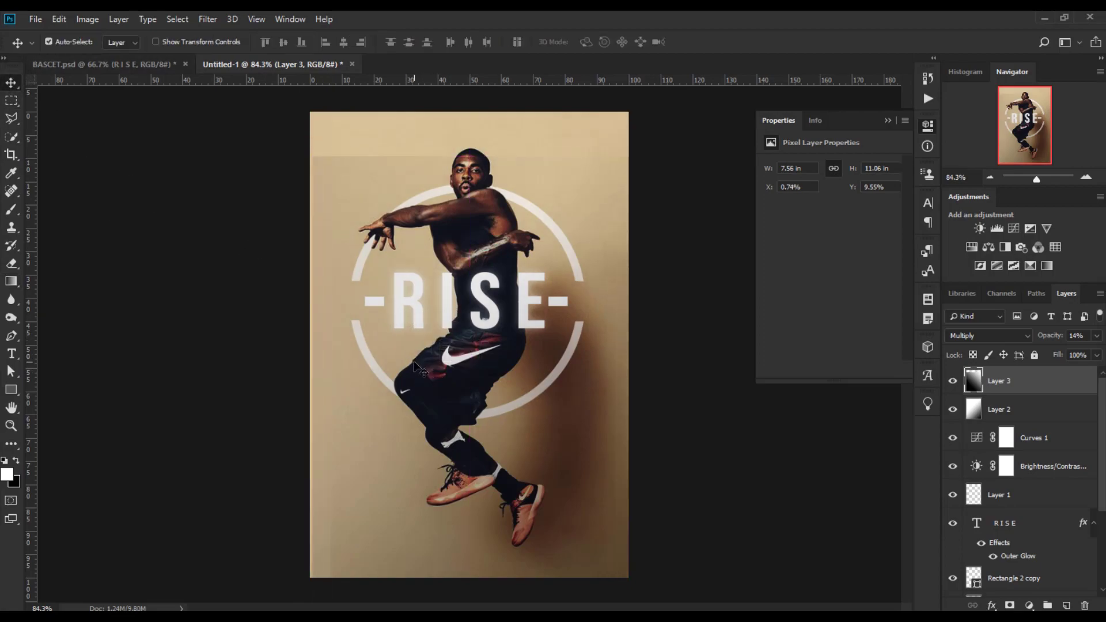
{"action": "key", "text": "ctrl+t"}
{"action": "left_click_drag", "start_coordinate": [657, 141], "coordinate": [667, 106]}
{"action": "left_click", "coordinate": [626, 42]}
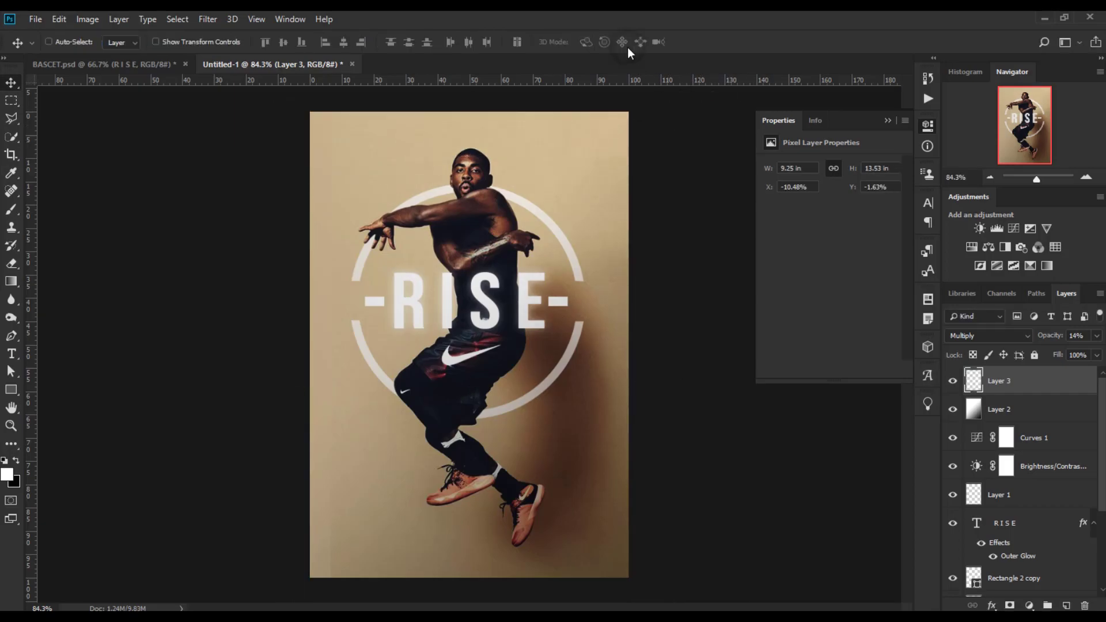
Add a new layer and paint a white spot beside the player's head with a 44 px Soft Round brush.
{"action": "scroll", "coordinate": [628, 287], "scroll_direction": "down", "scroll_amount": 2}
{"action": "scroll", "coordinate": [628, 287], "scroll_direction": "up", "scroll_amount": 2}
{"action": "left_click", "coordinate": [1066, 605]}
{"action": "scroll", "coordinate": [382, 339], "scroll_direction": "up", "scroll_amount": 7}
{"action": "left_click", "coordinate": [11, 211]}
{"action": "key", "text": "space"}
{"action": "left_click_drag", "start_coordinate": [443, 200], "coordinate": [383, 399]}
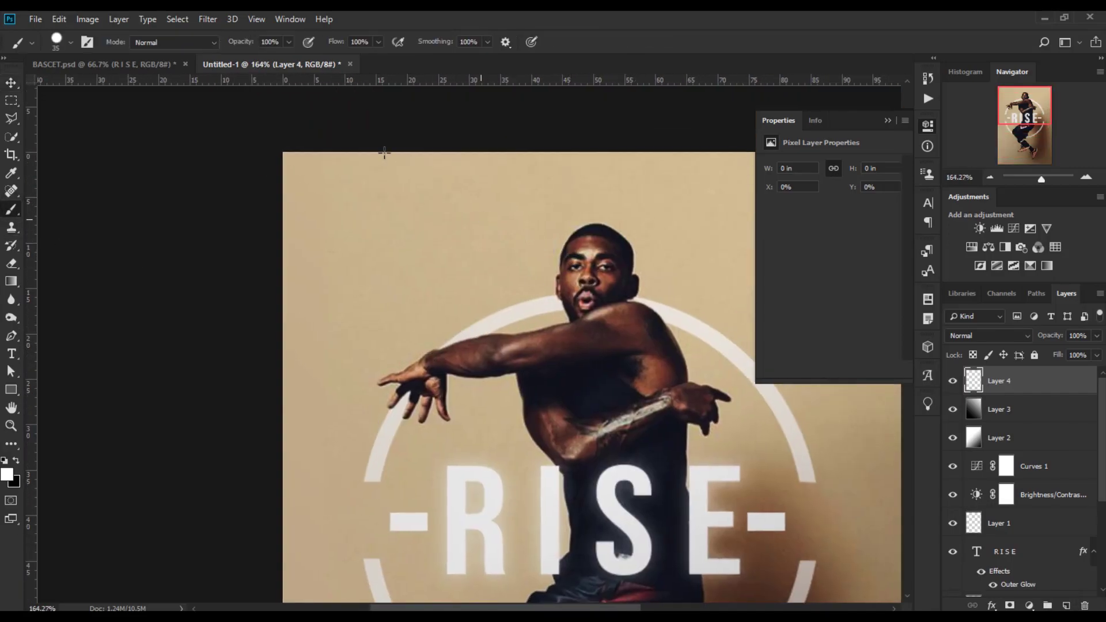
{"action": "left_click", "coordinate": [67, 43]}
{"action": "left_click", "coordinate": [80, 192]}
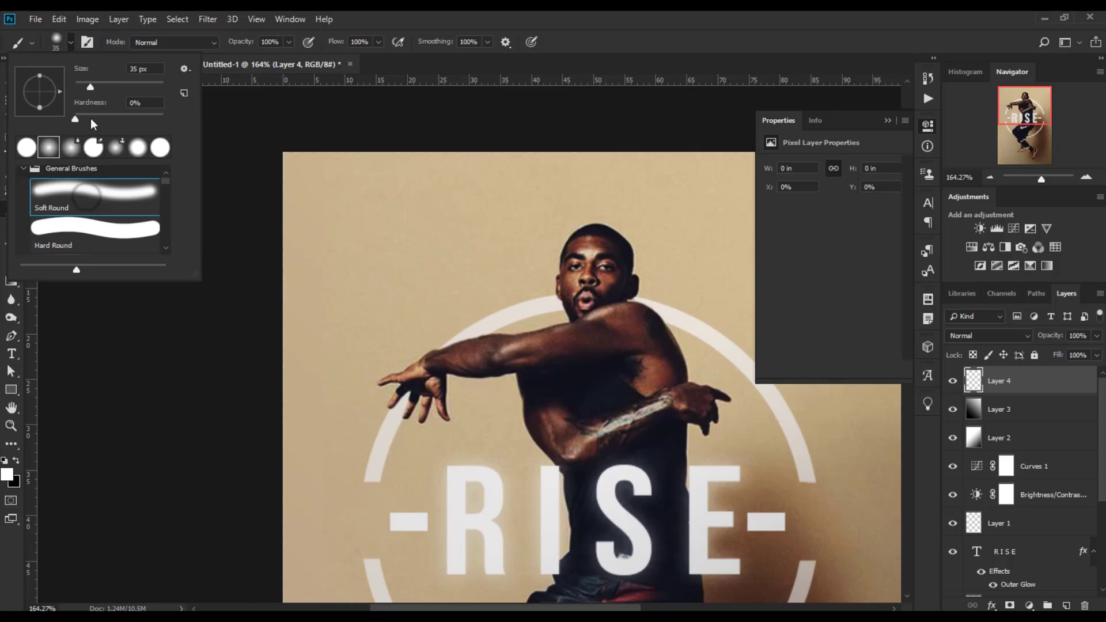
{"action": "left_click_drag", "start_coordinate": [90, 87], "coordinate": [93, 87]}
{"action": "left_click", "coordinate": [404, 21]}
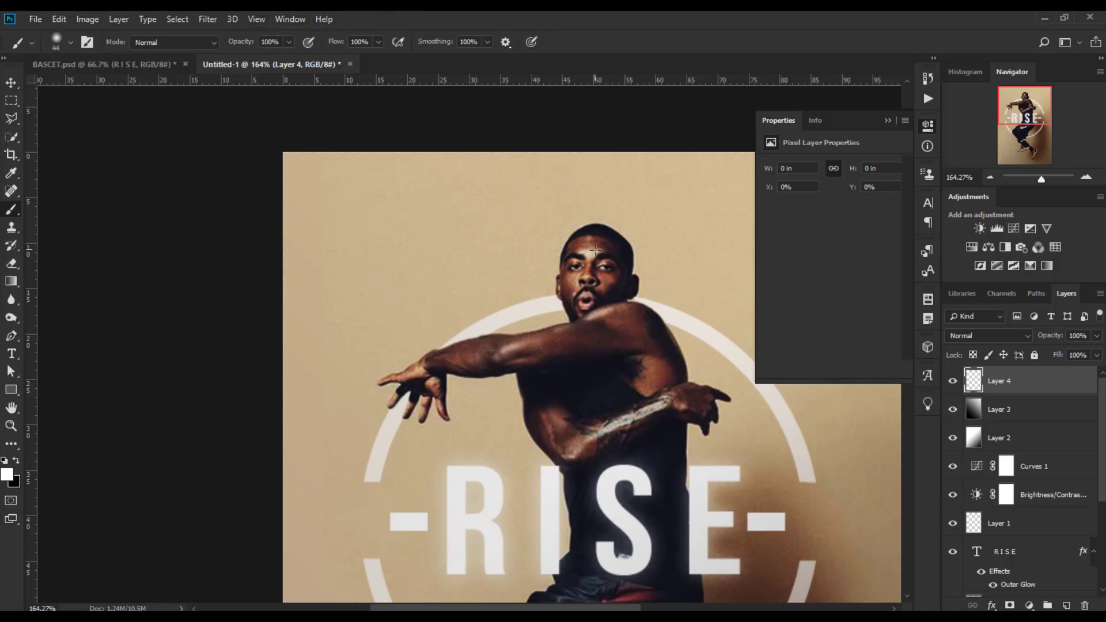
{"action": "mouse_move", "coordinate": [573, 252]}
{"action": "left_mouse_down"}
{"action": "mouse_move", "coordinate": [575, 241]}
{"action": "mouse_move", "coordinate": [563, 269]}
{"action": "mouse_move", "coordinate": [577, 241]}
{"action": "left_mouse_up"}
Set the painted glow layer's blend mode to Overlay and its opacity to 17%.
{"action": "left_click", "coordinate": [987, 335]}
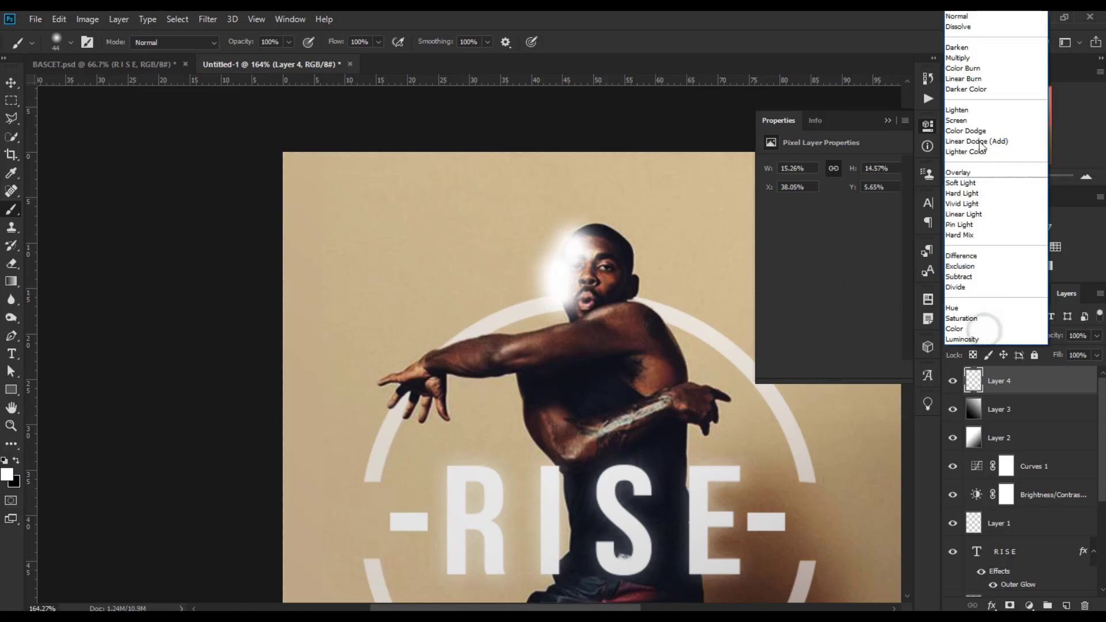
{"action": "left_click", "coordinate": [977, 47]}
{"action": "key", "text": "Down"}
{"action": "key", "text": "Down"}
{"action": "key", "text": "Down"}
{"action": "key", "text": "Down"}
{"action": "key", "text": "Down"}
{"action": "key", "text": "Down"}
{"action": "key", "text": "Down"}
{"action": "key", "text": "Down"}
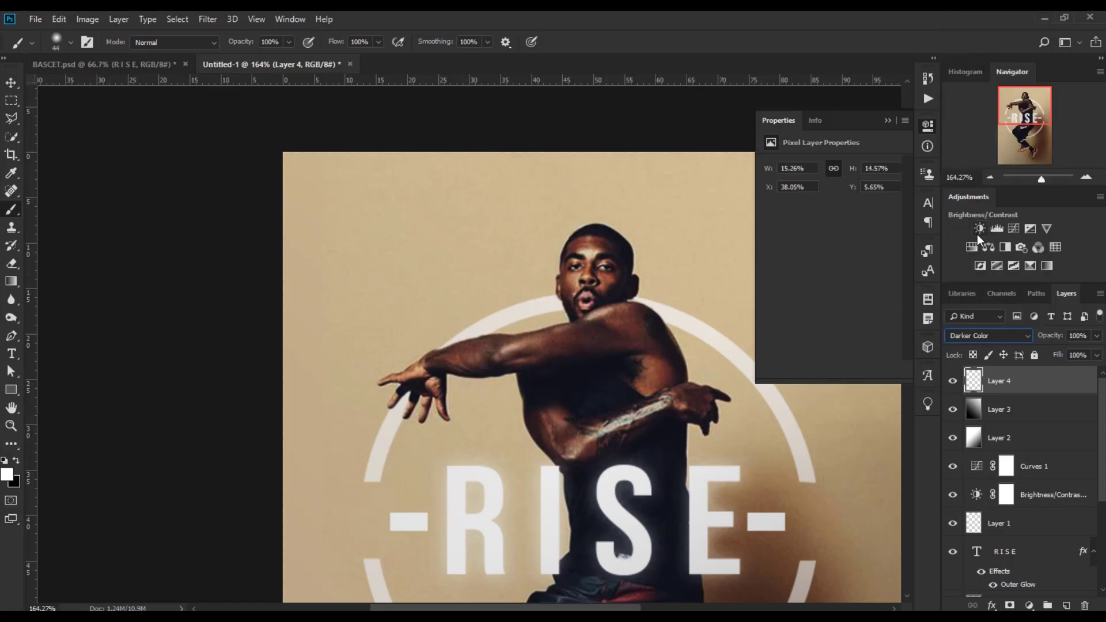
{"action": "key", "text": "Down"}
{"action": "key", "text": "Up"}
{"action": "key", "text": "Down"}
{"action": "key", "text": "Up"}
{"action": "mouse_move", "coordinate": [1059, 335]}
{"action": "left_mouse_down"}
{"action": "mouse_move", "coordinate": [1044, 336]}
{"action": "mouse_move", "coordinate": [1060, 337]}
{"action": "left_mouse_up"}
{"action": "left_click", "coordinate": [954, 381]}
{"action": "left_click", "coordinate": [954, 381]}
{"action": "left_click", "coordinate": [1047, 341]}
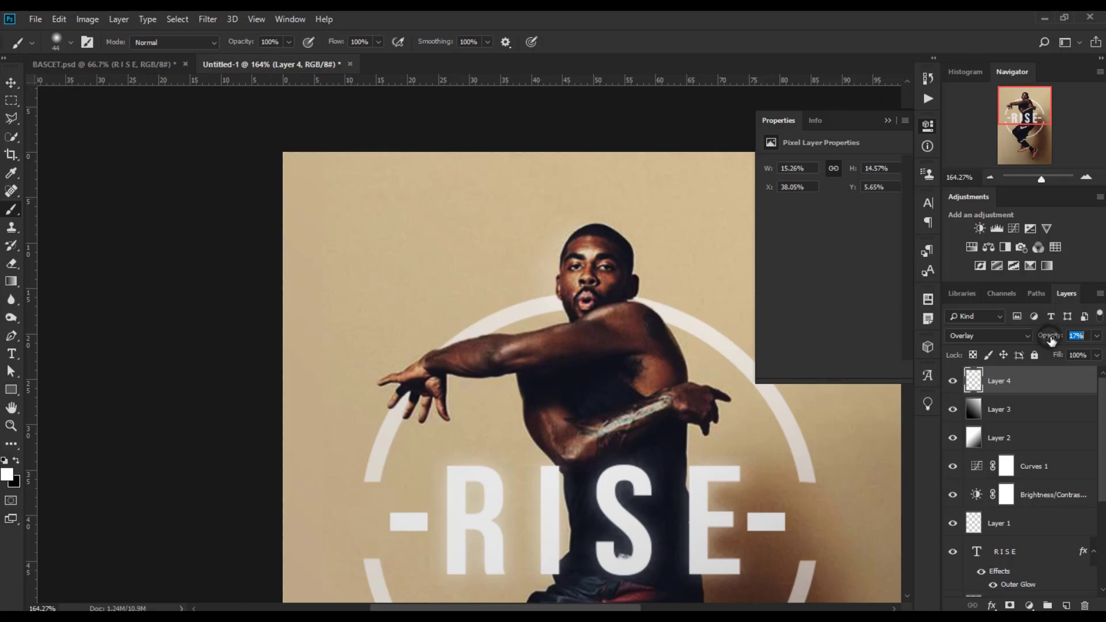
Fit the canvas to the window and add a Color Lookup adjustment using the 3Strip.look file at 73% opacity.
{"action": "left_click", "coordinate": [10, 84]}
{"action": "key", "text": "ctrl+0"}
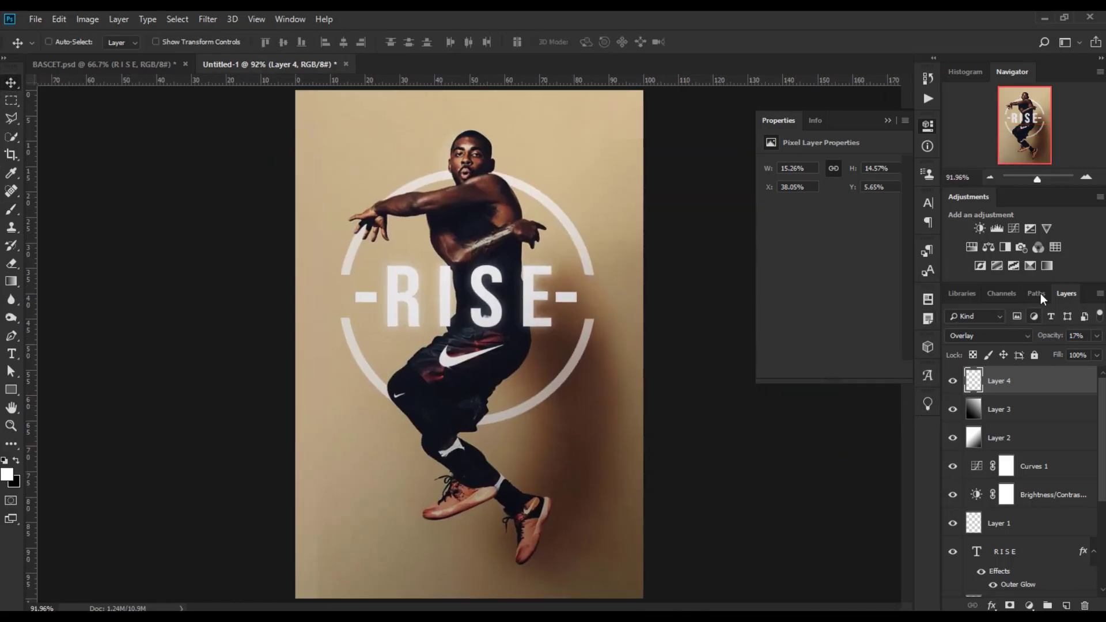
{"action": "left_click", "coordinate": [1055, 247]}
{"action": "left_click", "coordinate": [870, 166]}
{"action": "left_click", "coordinate": [871, 223]}
{"action": "key", "text": "Down"}
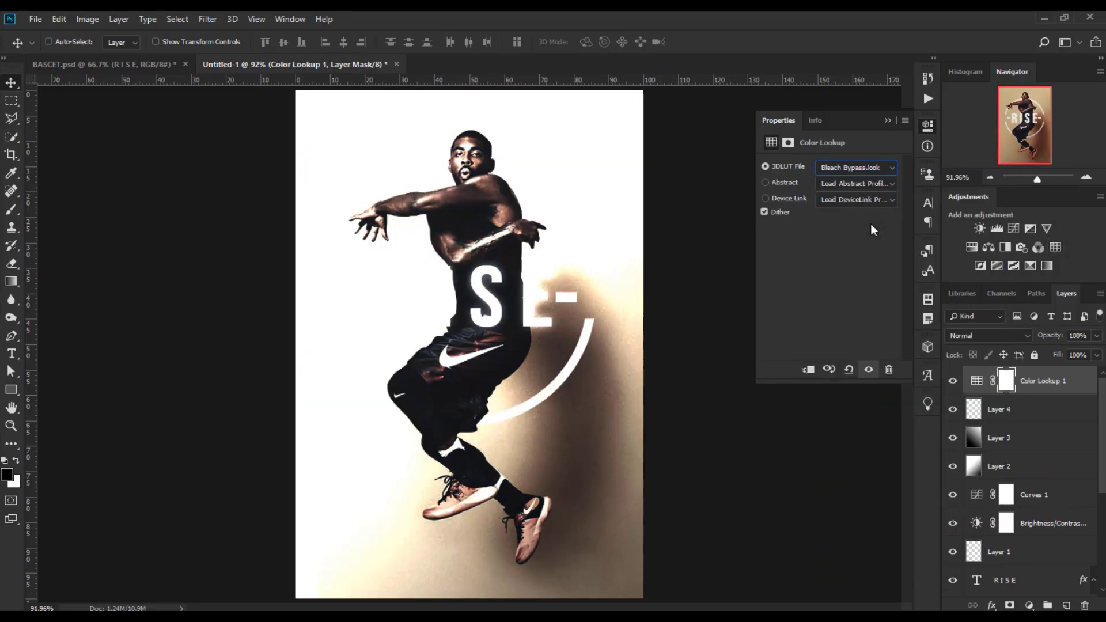
{"action": "left_click_drag", "start_coordinate": [1049, 338], "coordinate": [1057, 337]}
Group the glow layer and both gradient layers into one folder.
{"action": "left_click", "coordinate": [1037, 410]}
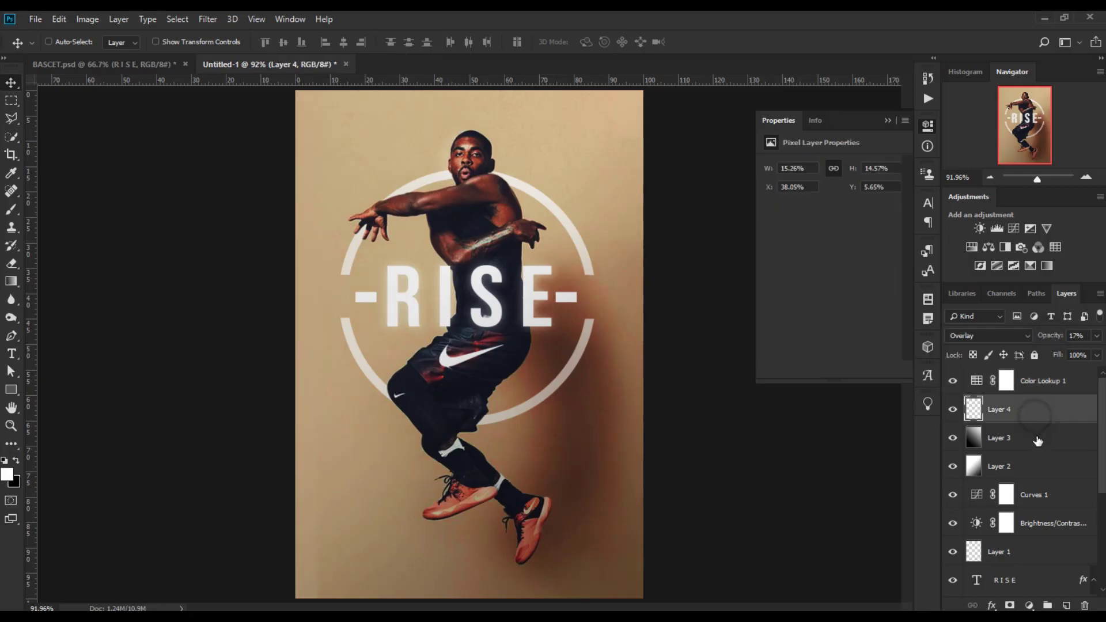
{"action": "left_click", "coordinate": [1045, 468]}
{"action": "left_click", "coordinate": [1049, 440]}
{"action": "left_click", "coordinate": [1045, 411], "text": "ctrl"}
{"action": "left_click", "coordinate": [1041, 465], "text": "ctrl"}
{"action": "left_click", "coordinate": [1046, 605]}
Group the Curves and Brightness/Contrast adjustment layers into a folder.
{"action": "left_click", "coordinate": [1044, 426]}
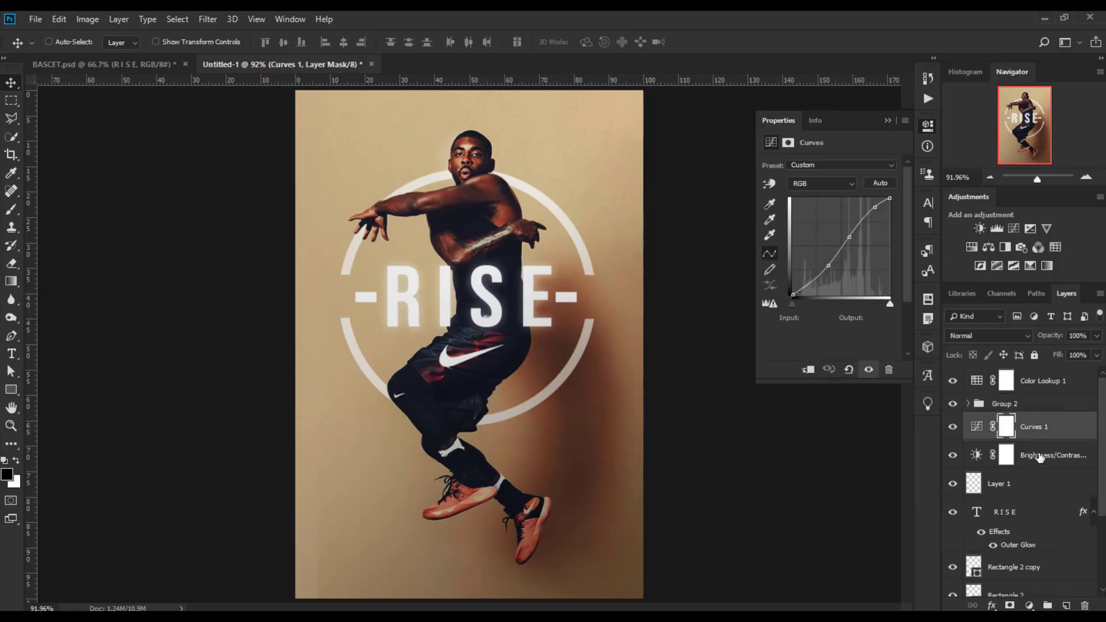
{"action": "left_click", "coordinate": [1040, 457], "text": "ctrl"}
{"action": "left_click", "coordinate": [1046, 605]}
Group Layer 1, the RISE text and Rectangle 2 copy into a folder.
{"action": "left_click", "coordinate": [1028, 443]}
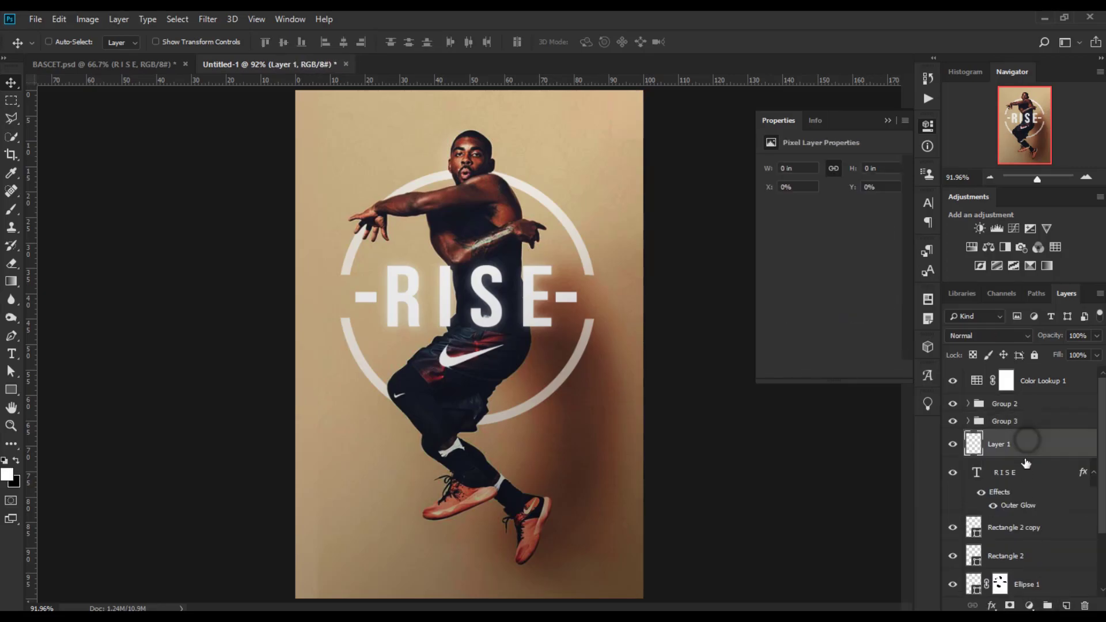
{"action": "left_click", "coordinate": [1045, 486], "text": "ctrl"}
{"action": "left_click", "coordinate": [1037, 529], "text": "ctrl"}
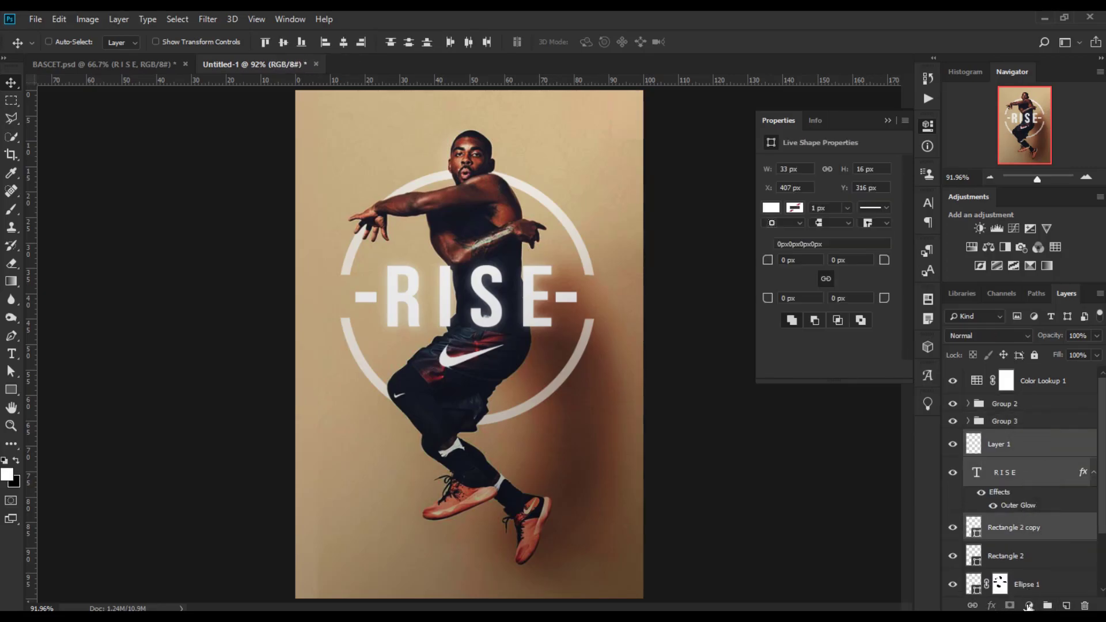
{"action": "left_click", "coordinate": [1046, 605]}
Group Rectangle 2, Ellipse 1 and the swoosh logo layer into a folder.
{"action": "left_click", "coordinate": [1044, 472]}
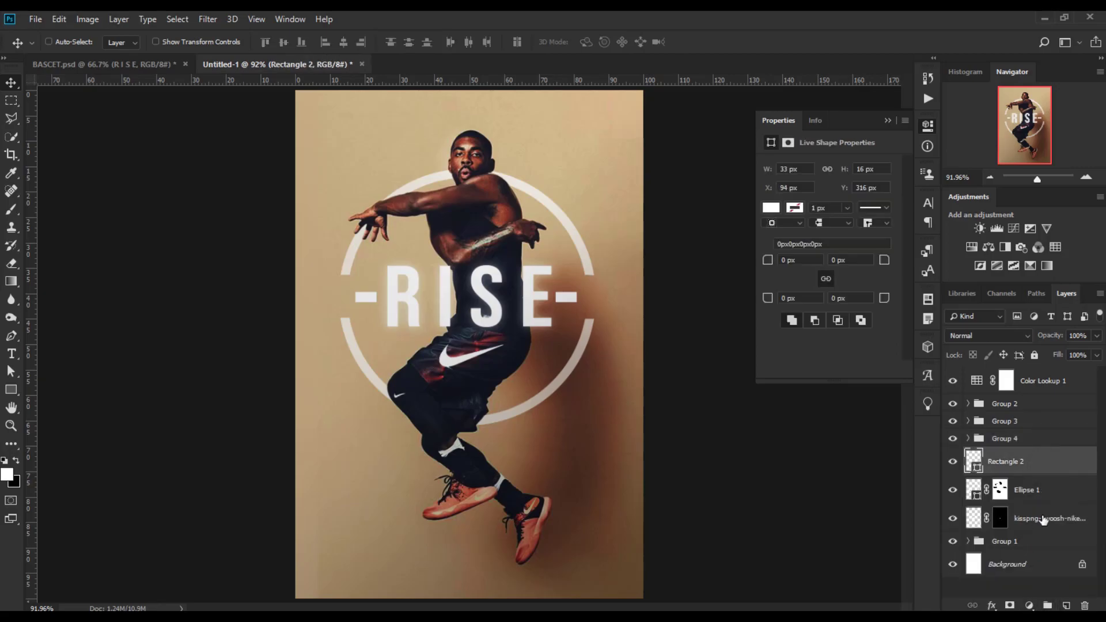
{"action": "left_click", "coordinate": [1045, 522], "text": "shift"}
{"action": "left_click", "coordinate": [1048, 605]}
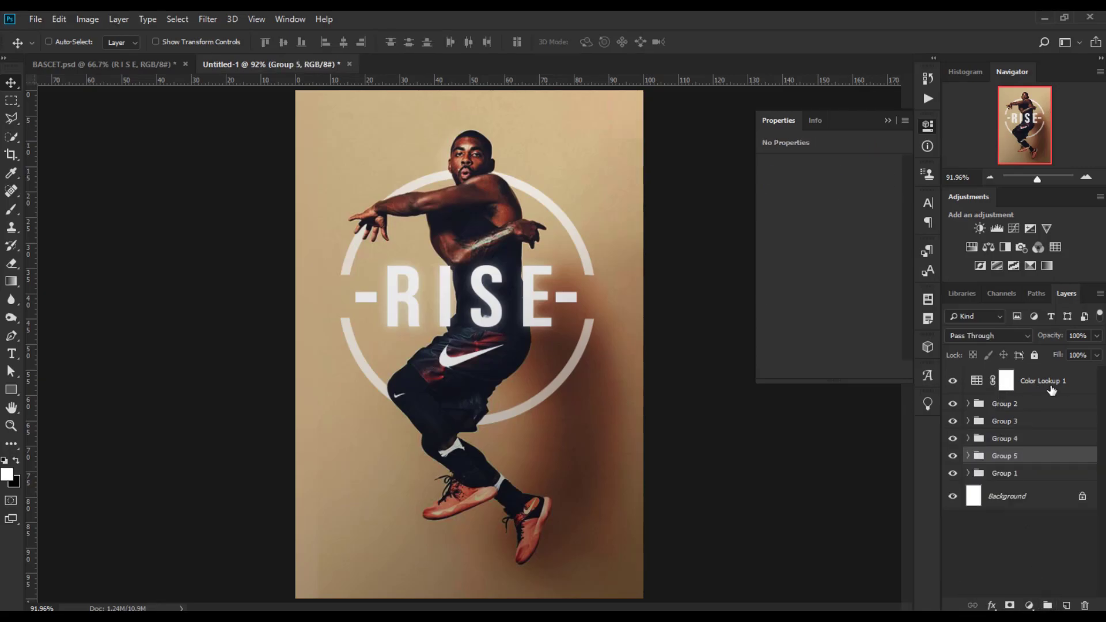
Hide the Color Lookup adjustment layer and check the poster at a smaller zoom.
{"action": "left_click", "coordinate": [980, 383]}
{"action": "left_click", "coordinate": [954, 379]}
{"action": "left_click", "coordinate": [954, 379]}
{"action": "left_click", "coordinate": [954, 378]}
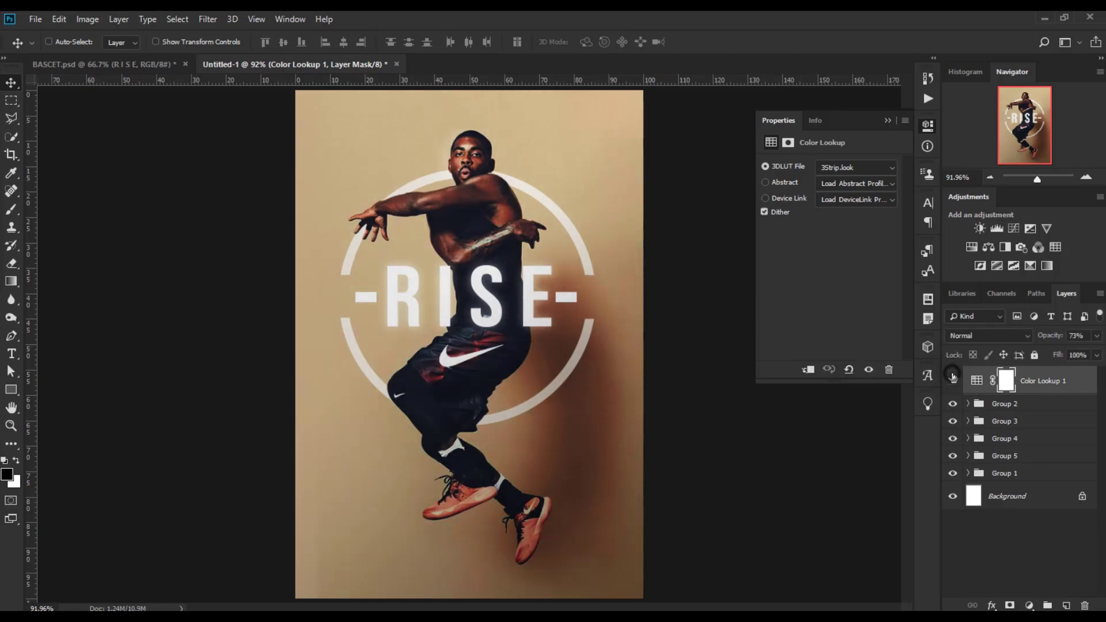
{"action": "scroll", "coordinate": [719, 404], "scroll_direction": "down", "scroll_amount": 4}
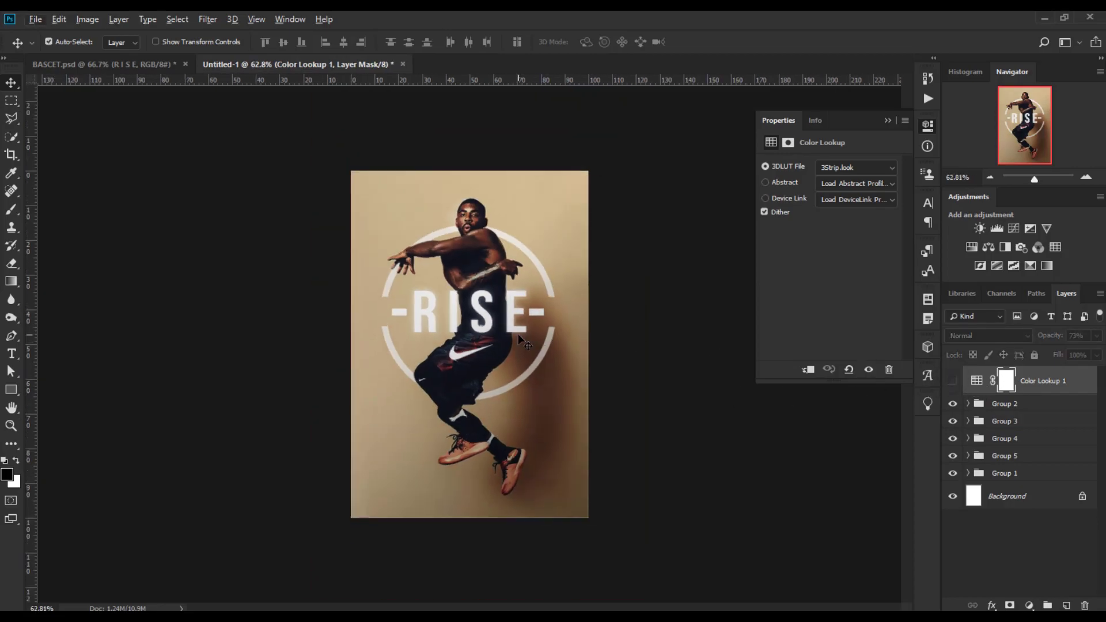
{"action": "scroll", "coordinate": [518, 334], "scroll_direction": "up", "scroll_amount": 4}
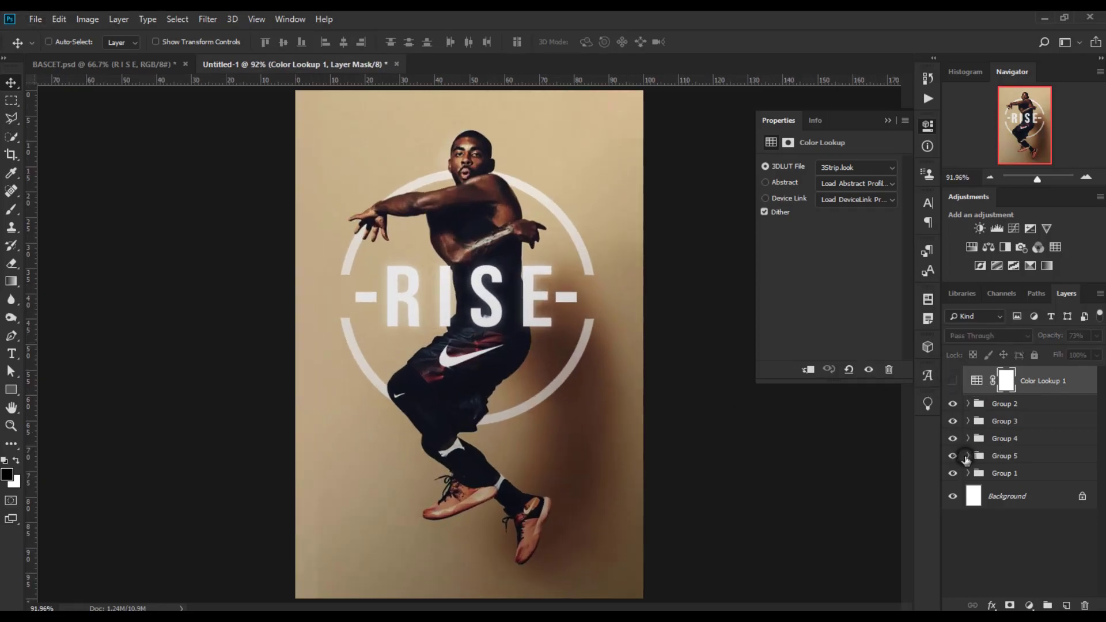
Duplicate the swoosh logo, place a smaller copy in the poster's lower-left corner, and move it to the top of the layer stack.
{"action": "left_click", "coordinate": [974, 457]}
{"action": "left_click", "coordinate": [969, 456]}
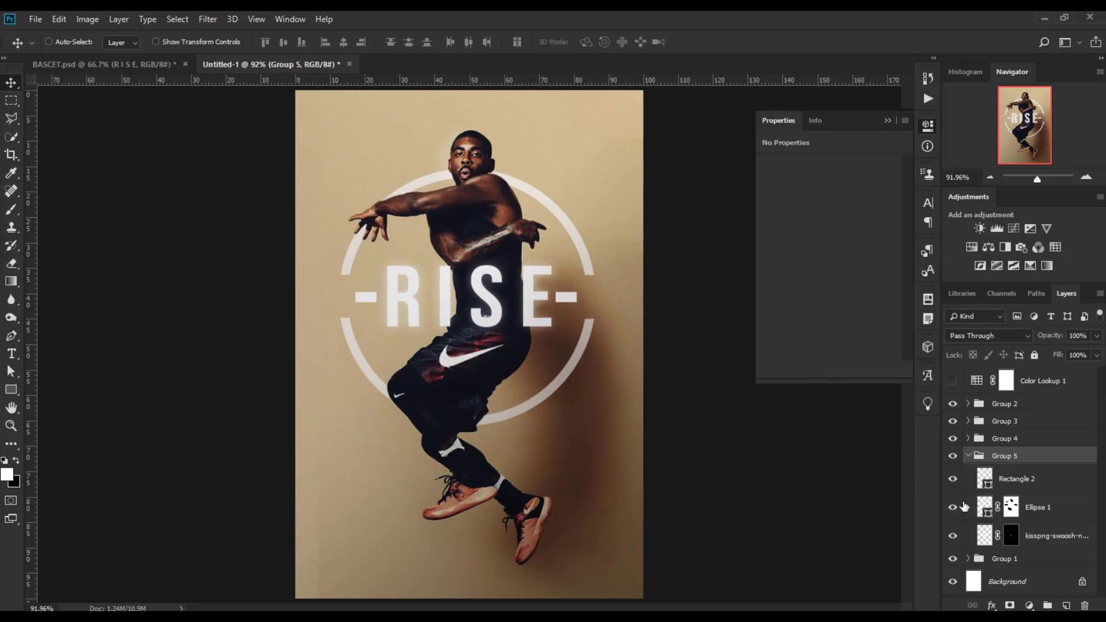
{"action": "left_click", "coordinate": [952, 539]}
{"action": "left_click", "coordinate": [953, 539]}
{"action": "left_click", "coordinate": [1031, 531]}
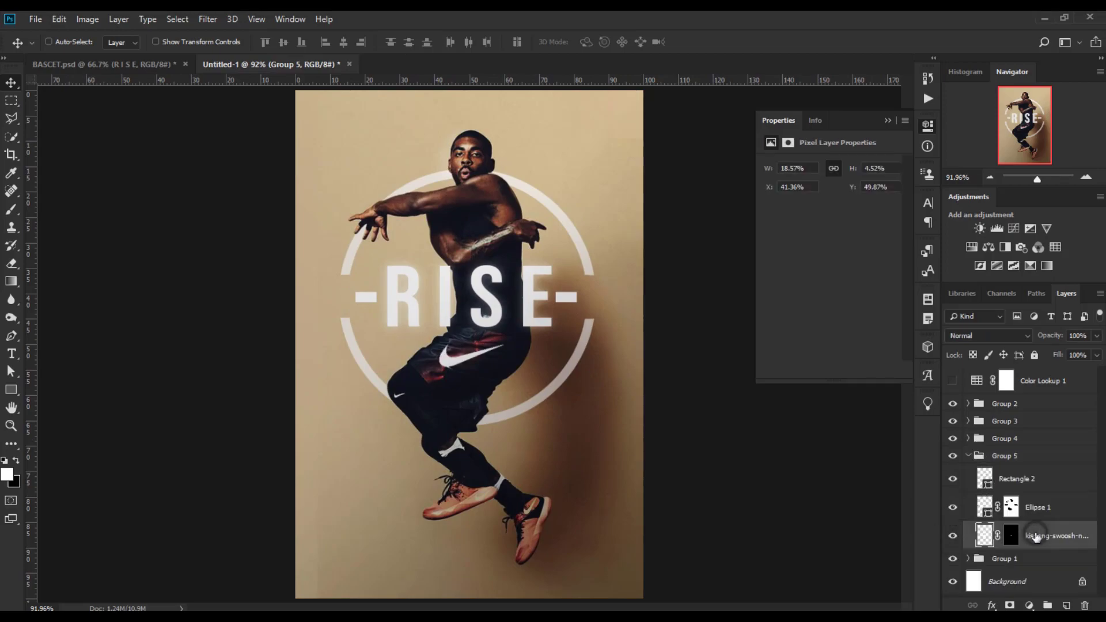
{"action": "key", "text": "ctrl+j"}
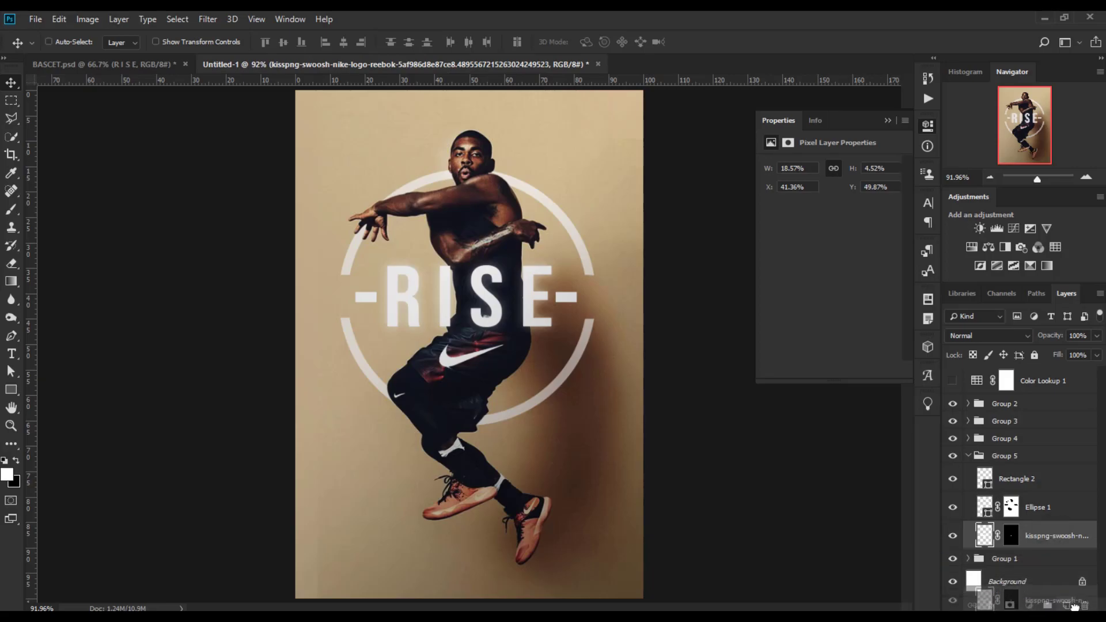
{"action": "key", "text": "ctrl+t"}
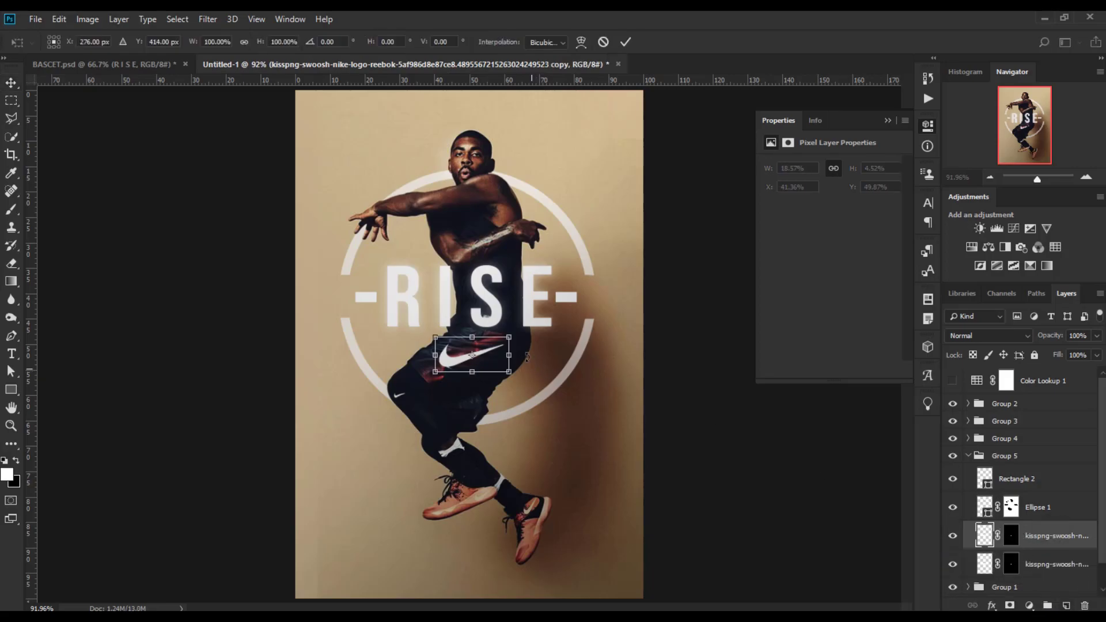
{"action": "left_click_drag", "start_coordinate": [488, 355], "coordinate": [358, 568]}
{"action": "key", "text": "Return"}
{"action": "left_click_drag", "start_coordinate": [1037, 537], "coordinate": [1011, 389]}
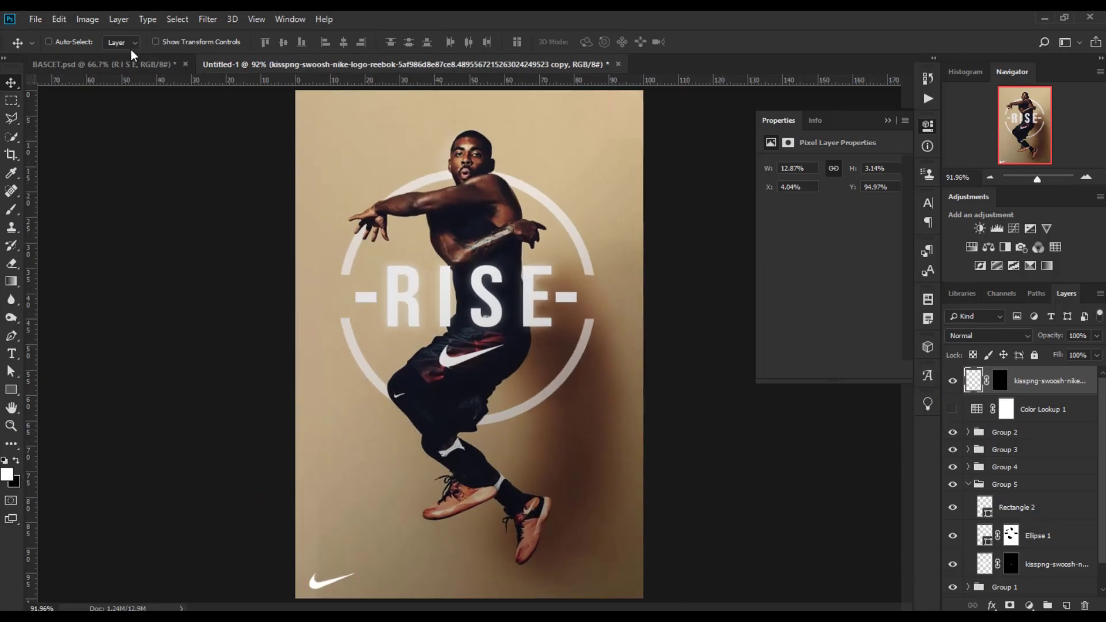
Compare the poster with the reference file and add a new empty layer at the top of the stack.
{"action": "left_click", "coordinate": [109, 64]}
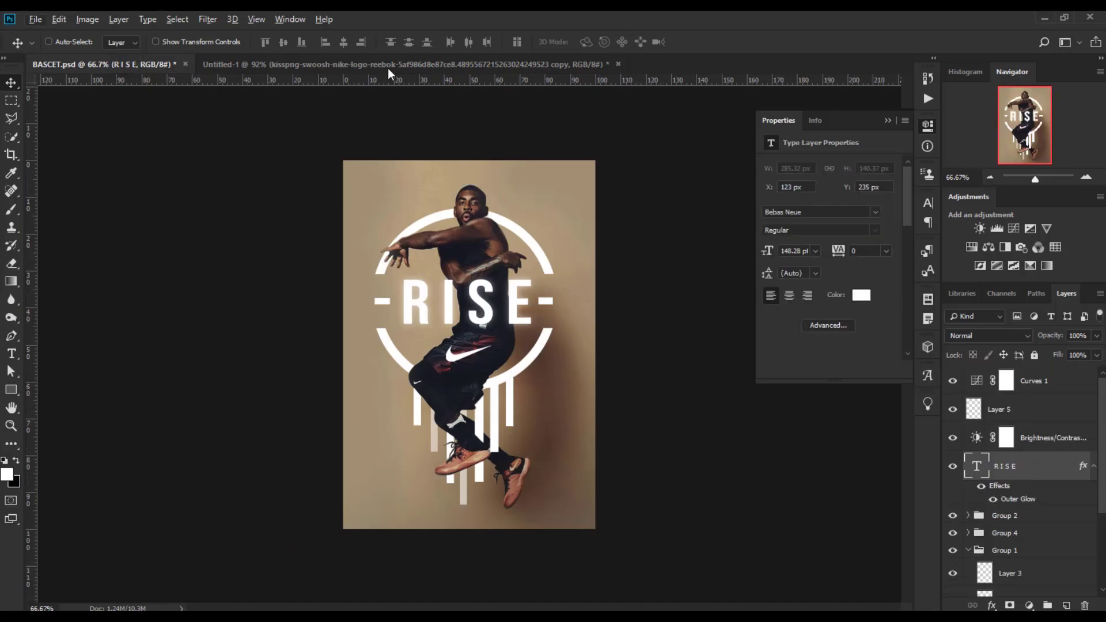
{"action": "left_click", "coordinate": [389, 66]}
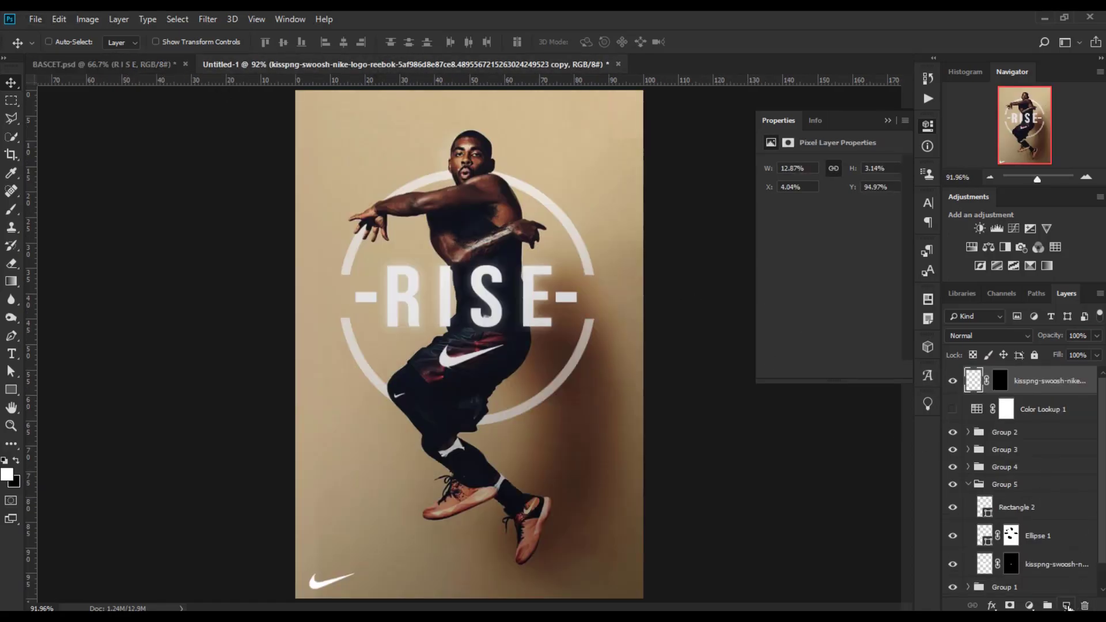
{"action": "left_click", "coordinate": [1067, 606]}
{"action": "left_click", "coordinate": [11, 390]}
{"action": "scroll", "coordinate": [495, 398], "scroll_direction": "up", "scroll_amount": 3}
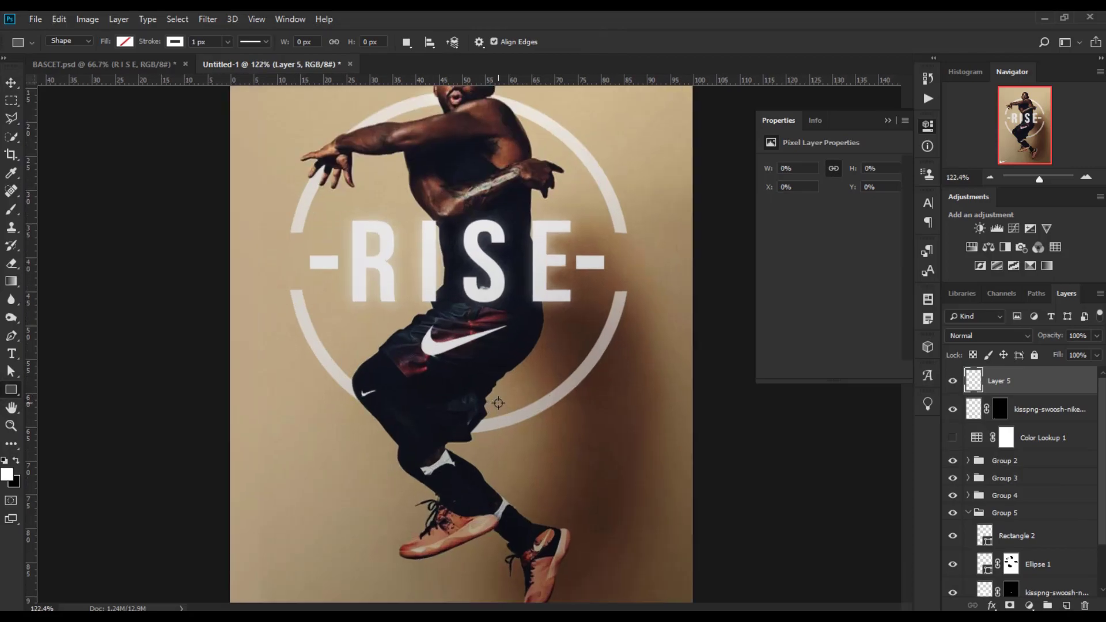
Expand the groups and toggle individual layers' visibility to inspect the ring, dash and text layers.
{"action": "left_click", "coordinate": [969, 461]}
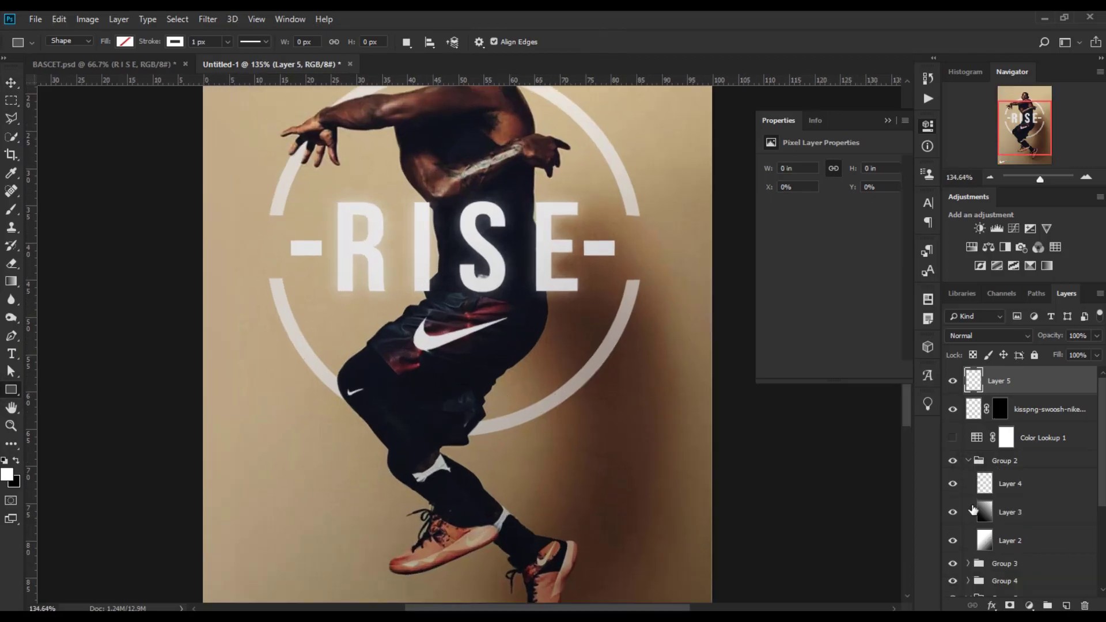
{"action": "scroll", "coordinate": [981, 541], "scroll_direction": "down", "scroll_amount": 1}
{"action": "left_click", "coordinate": [969, 535]}
{"action": "scroll", "coordinate": [982, 537], "scroll_direction": "down", "scroll_amount": 3}
{"action": "left_click", "coordinate": [969, 526]}
{"action": "scroll", "coordinate": [981, 562], "scroll_direction": "down", "scroll_amount": 2}
{"action": "left_click", "coordinate": [953, 574]}
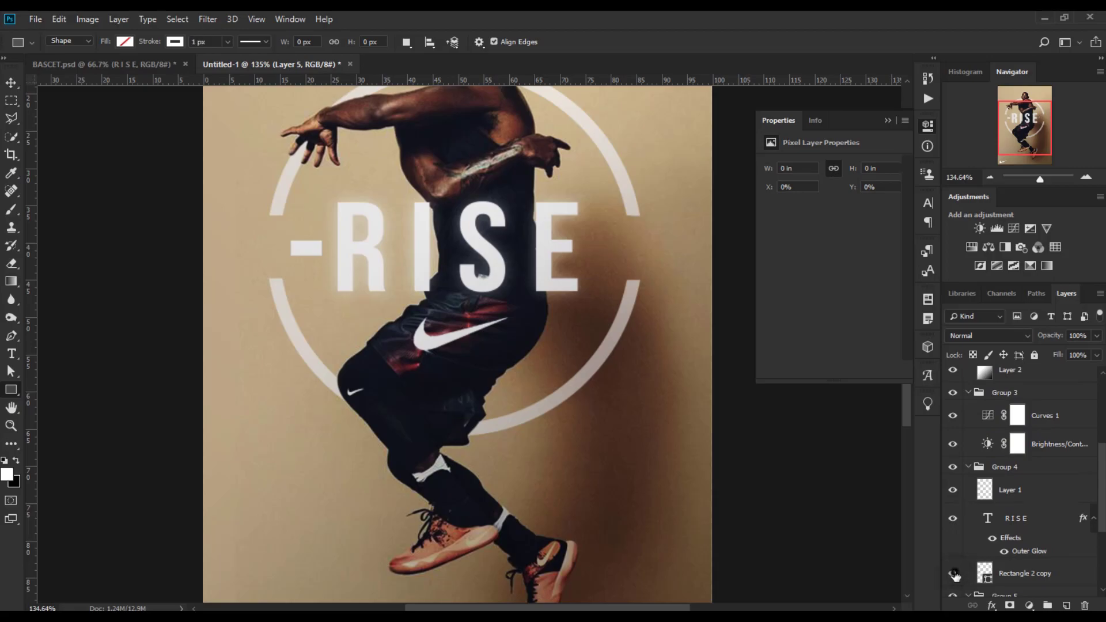
{"action": "left_click", "coordinate": [954, 574]}
{"action": "scroll", "coordinate": [954, 570], "scroll_direction": "down", "scroll_amount": 2}
{"action": "left_click", "coordinate": [953, 563]}
{"action": "left_click", "coordinate": [953, 564]}
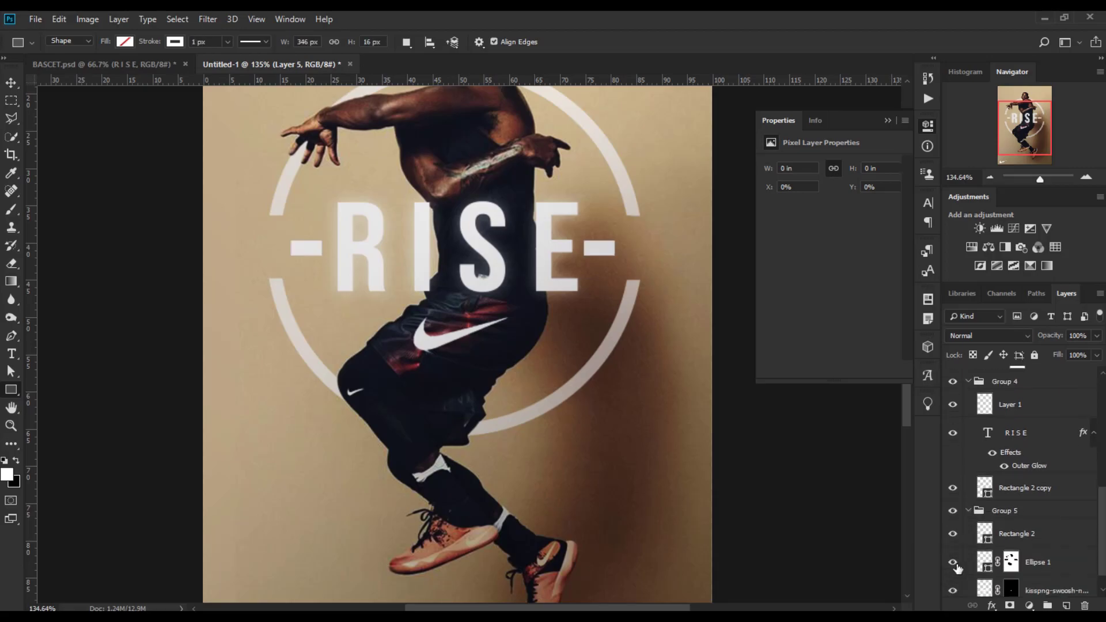
{"action": "scroll", "coordinate": [954, 563], "scroll_direction": "down", "scroll_amount": 2}
{"action": "left_click", "coordinate": [953, 534]}
{"action": "left_click", "coordinate": [953, 535]}
Set the Ellipse 1 ring layer's opacity to 100%.
{"action": "left_click", "coordinate": [1037, 534]}
{"action": "left_click", "coordinate": [1044, 336]}
{"action": "type", "text": "100"}
{"action": "key", "text": "Return"}
Draw a white vertical bar about 15 × 127 px hanging below the ring.
{"action": "left_click", "coordinate": [9, 85]}
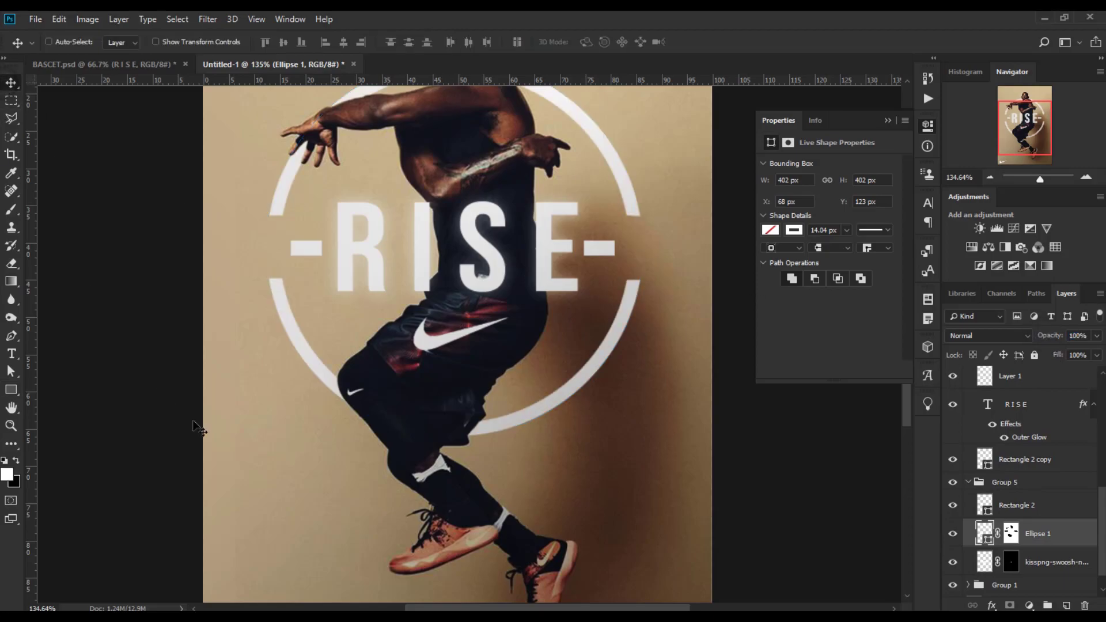
{"action": "left_click", "coordinate": [11, 389]}
{"action": "scroll", "coordinate": [534, 411], "scroll_direction": "up", "scroll_amount": 3}
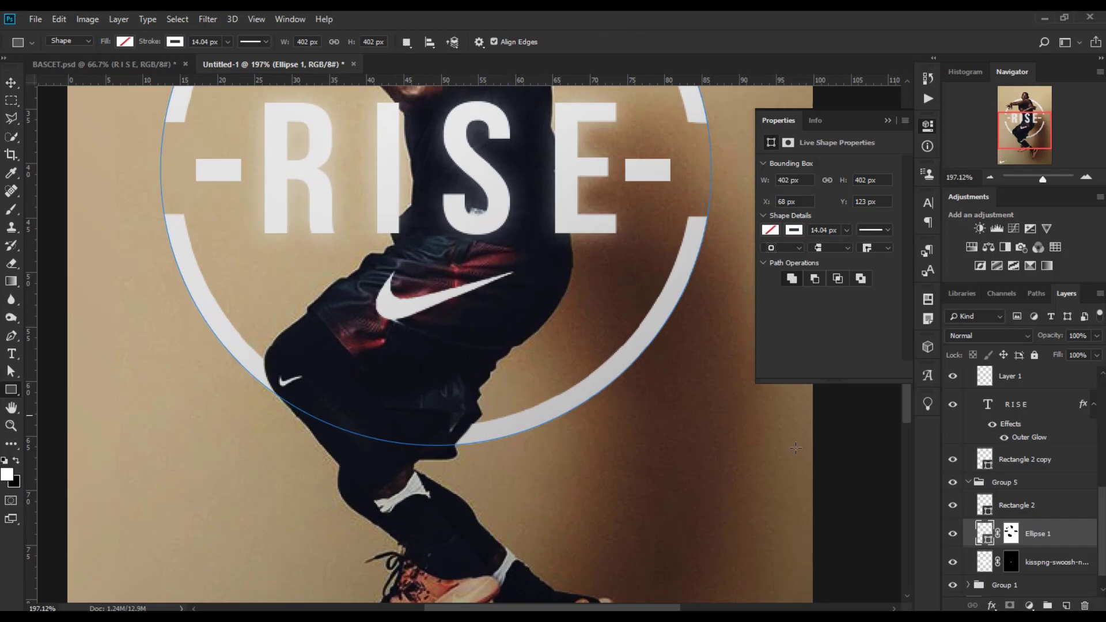
{"action": "scroll", "coordinate": [1047, 403], "scroll_direction": "up", "scroll_amount": 6}
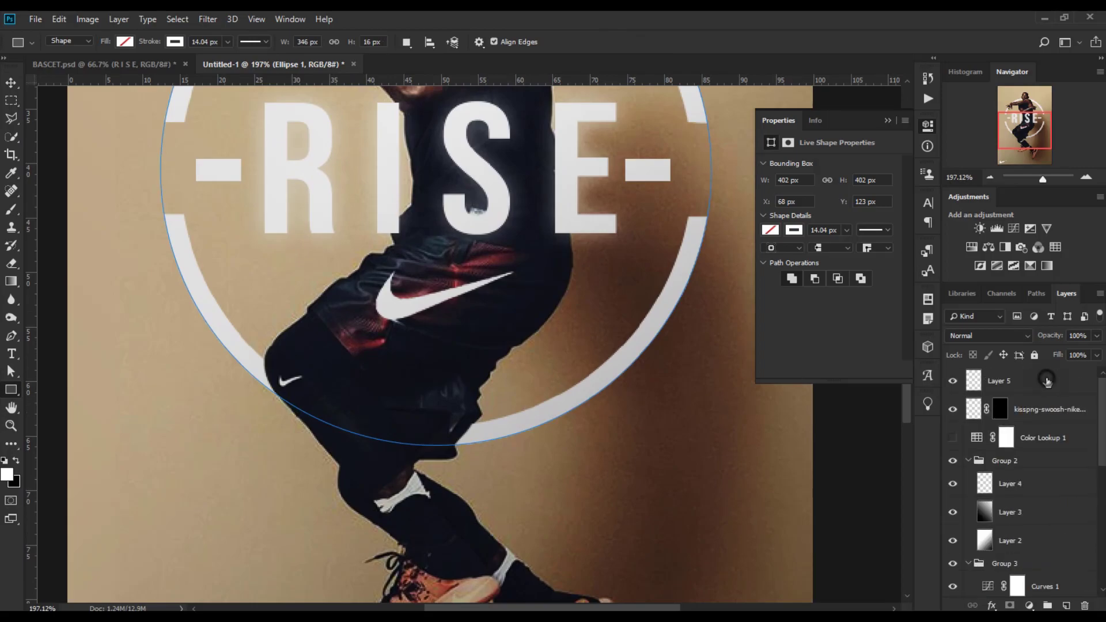
{"action": "left_click", "coordinate": [1047, 380]}
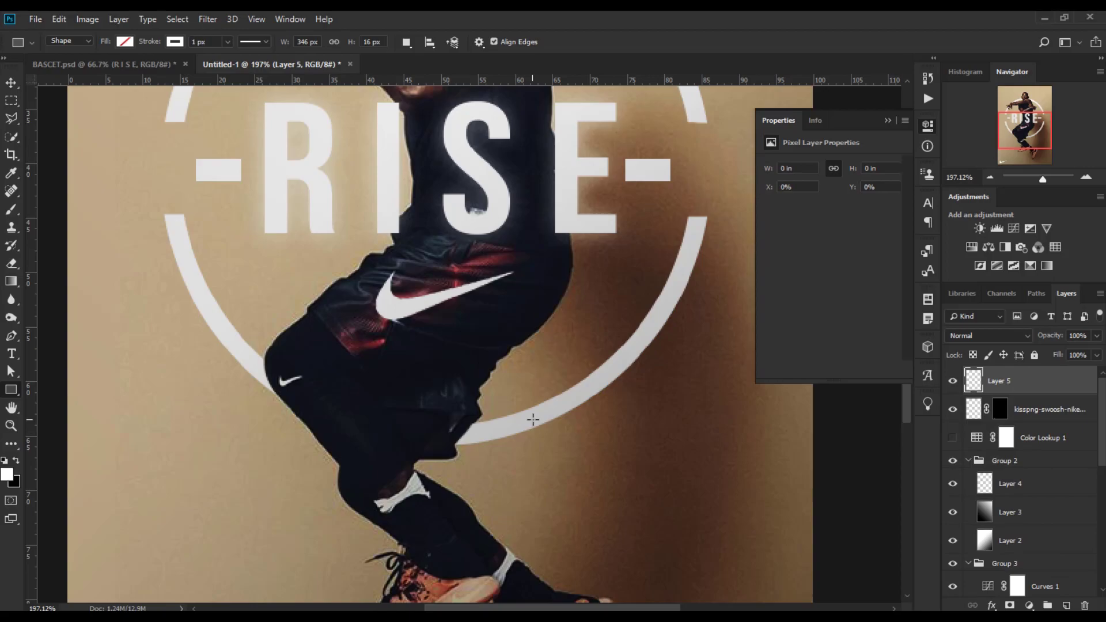
{"action": "left_click_drag", "start_coordinate": [537, 419], "coordinate": [518, 591]}
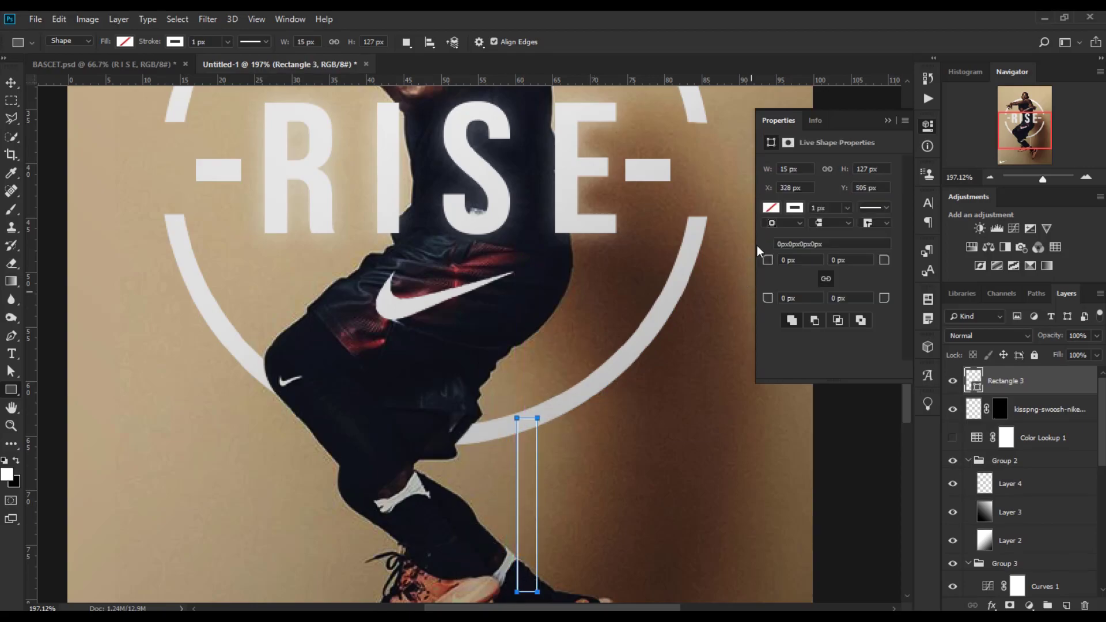
{"action": "left_click", "coordinate": [772, 208]}
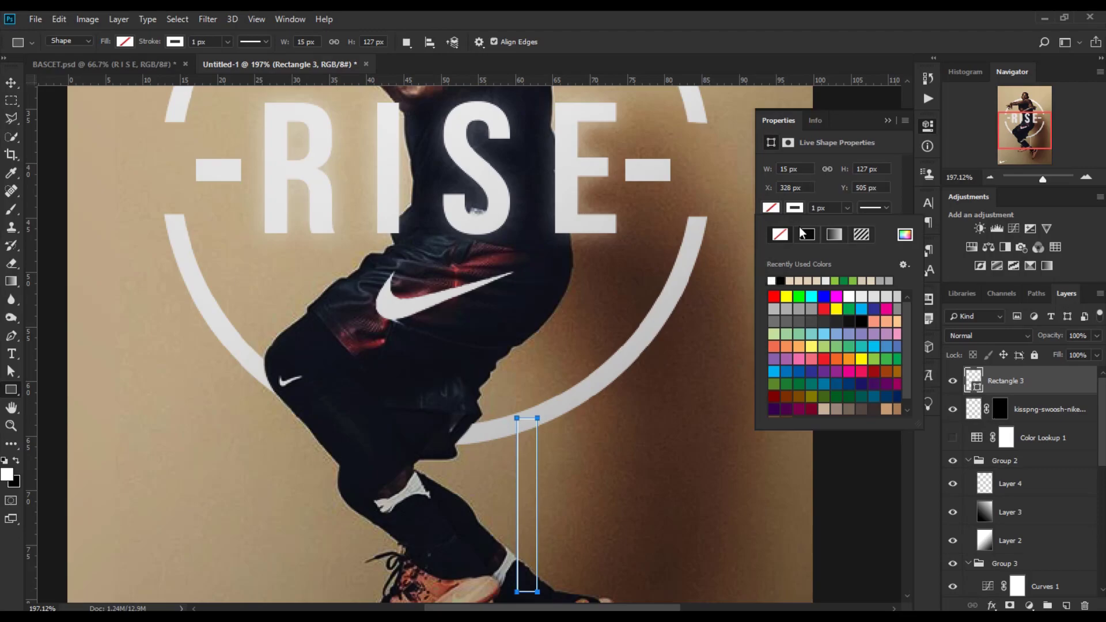
{"action": "left_click", "coordinate": [773, 281]}
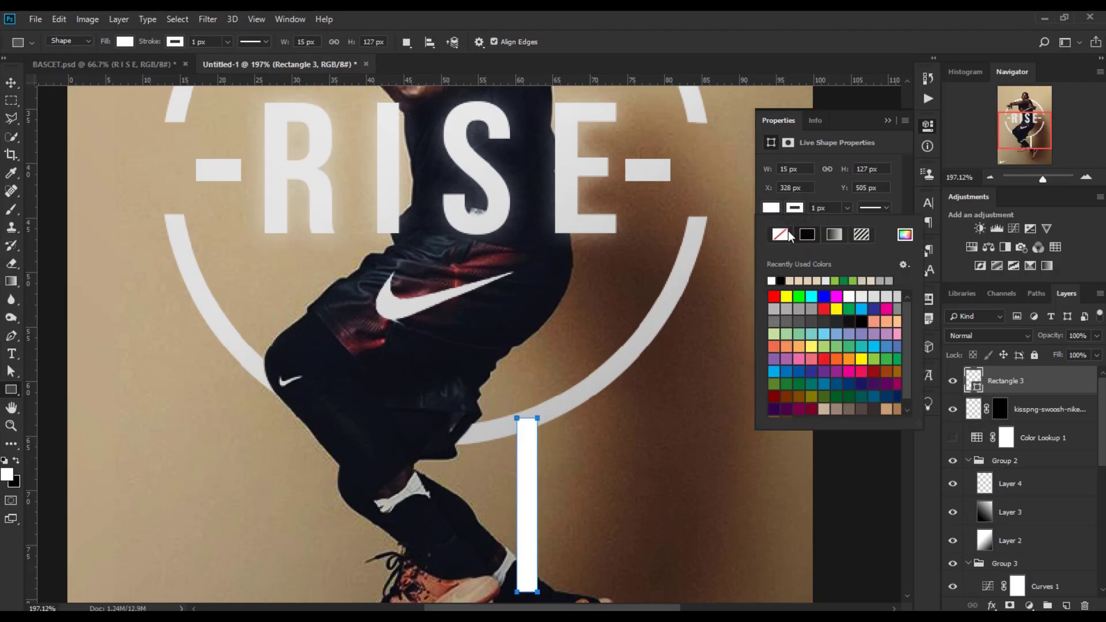
{"action": "left_click", "coordinate": [896, 121]}
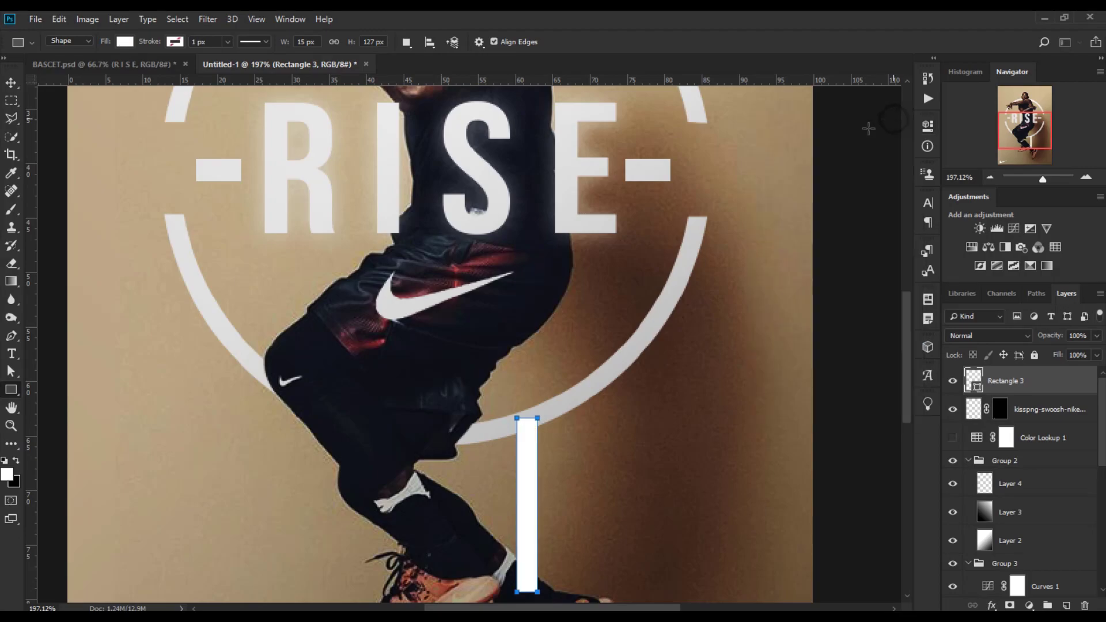
Move the Ellipse 1 ring layer to the top of the layer stack.
{"action": "left_click", "coordinate": [11, 83]}
{"action": "scroll", "coordinate": [1032, 507], "scroll_direction": "down", "scroll_amount": 10}
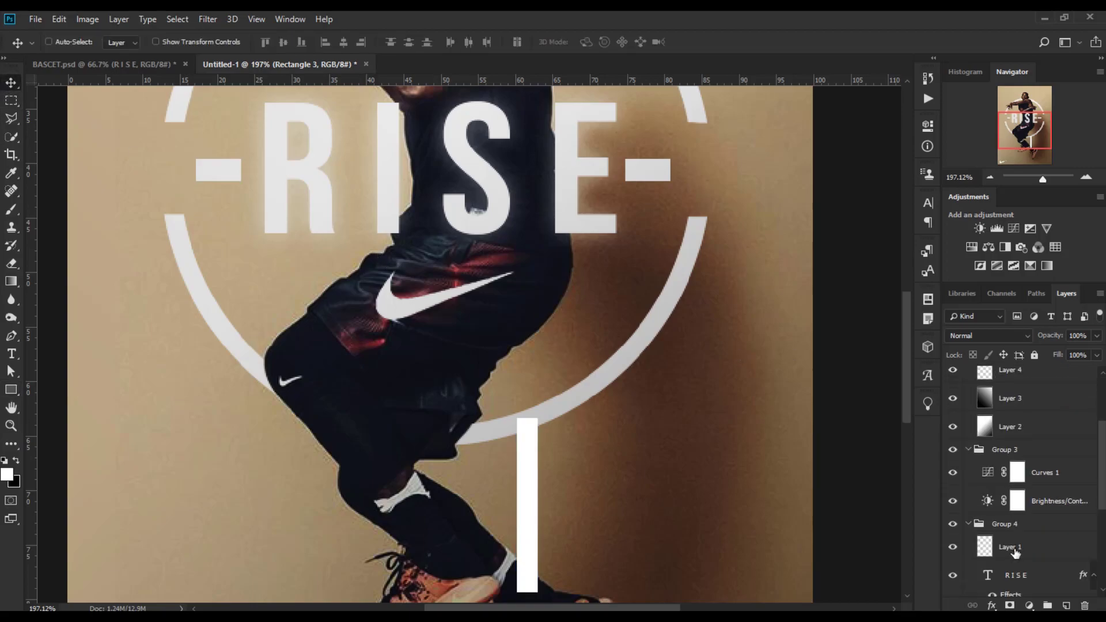
{"action": "left_click", "coordinate": [1036, 510]}
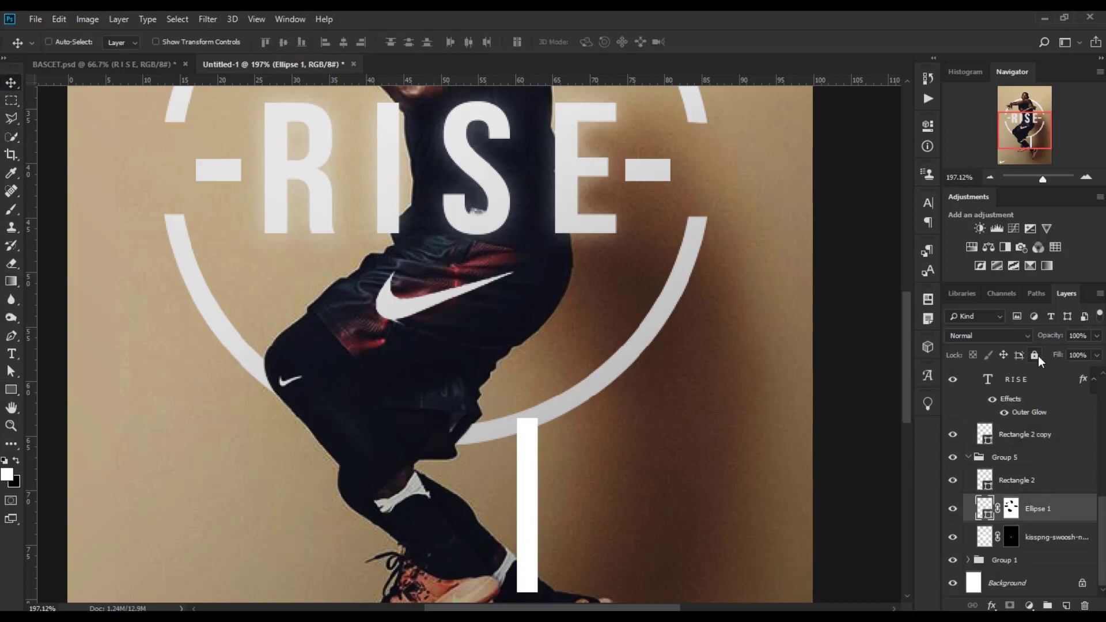
{"action": "left_click", "coordinate": [1018, 486], "text": "shift"}
{"action": "left_click_drag", "start_coordinate": [1018, 486], "coordinate": [1036, 375]}
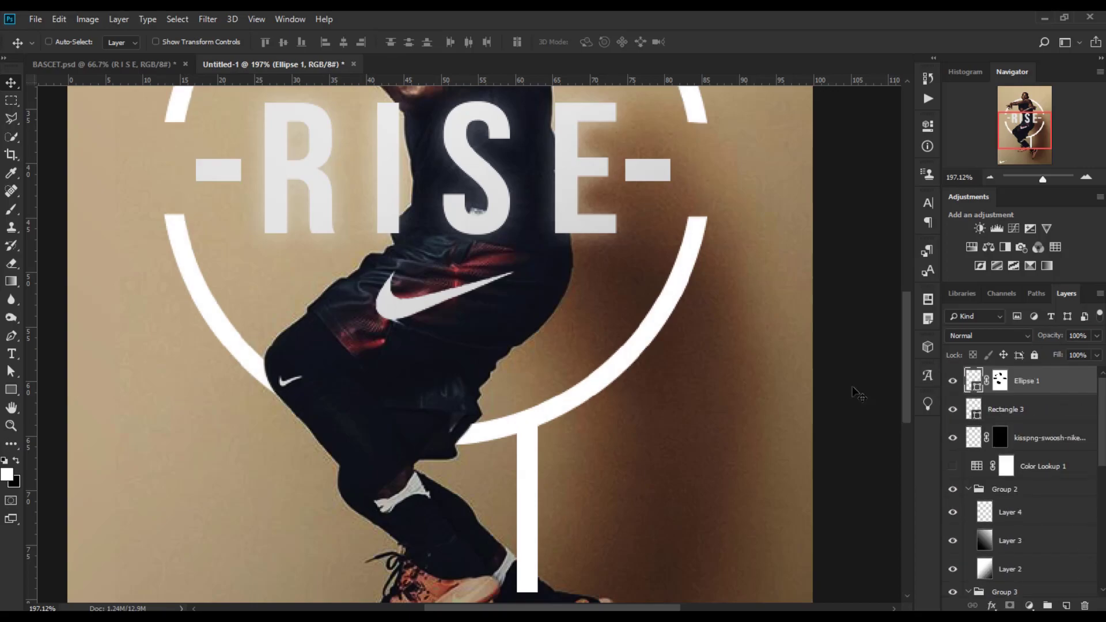
Nudge the white bar right and down so it hangs from the ring's bottom edge.
{"action": "scroll", "coordinate": [575, 448], "scroll_direction": "down", "scroll_amount": 3}
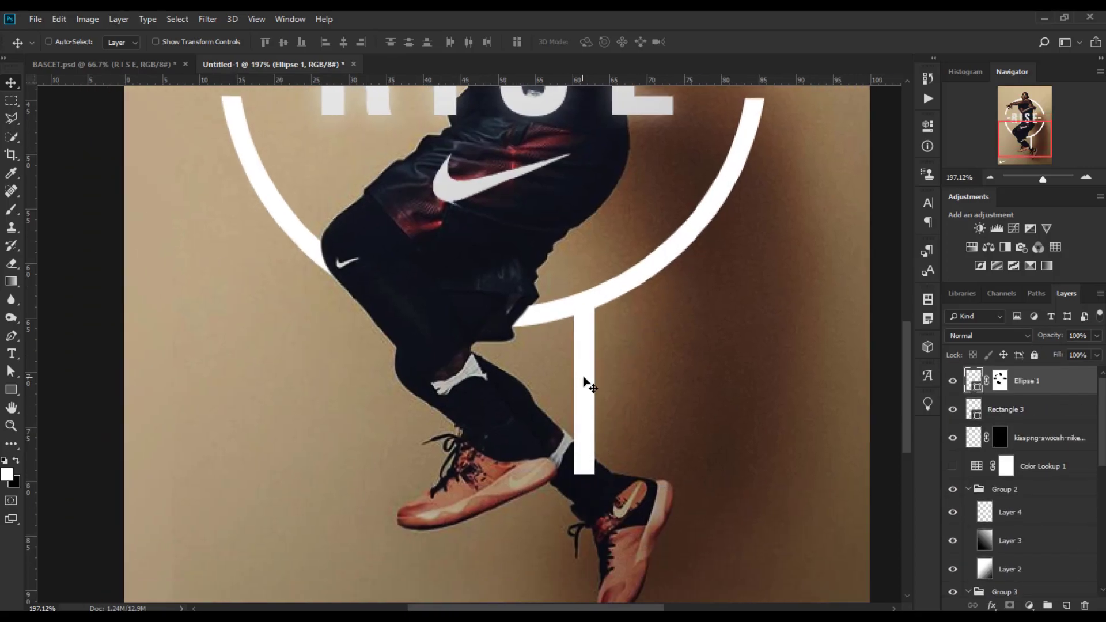
{"action": "left_click", "coordinate": [1029, 407]}
{"action": "key", "text": "Right"}
{"action": "key", "text": "Right"}
{"action": "key", "text": "Right"}
{"action": "key", "text": "Right"}
{"action": "key", "text": "Right"}
{"action": "key", "text": "Right"}
{"action": "key", "text": "Right"}
{"action": "key", "text": "Right"}
{"action": "key", "text": "Right"}
{"action": "key", "text": "Right"}
{"action": "key", "text": "Right"}
{"action": "key", "text": "Right"}
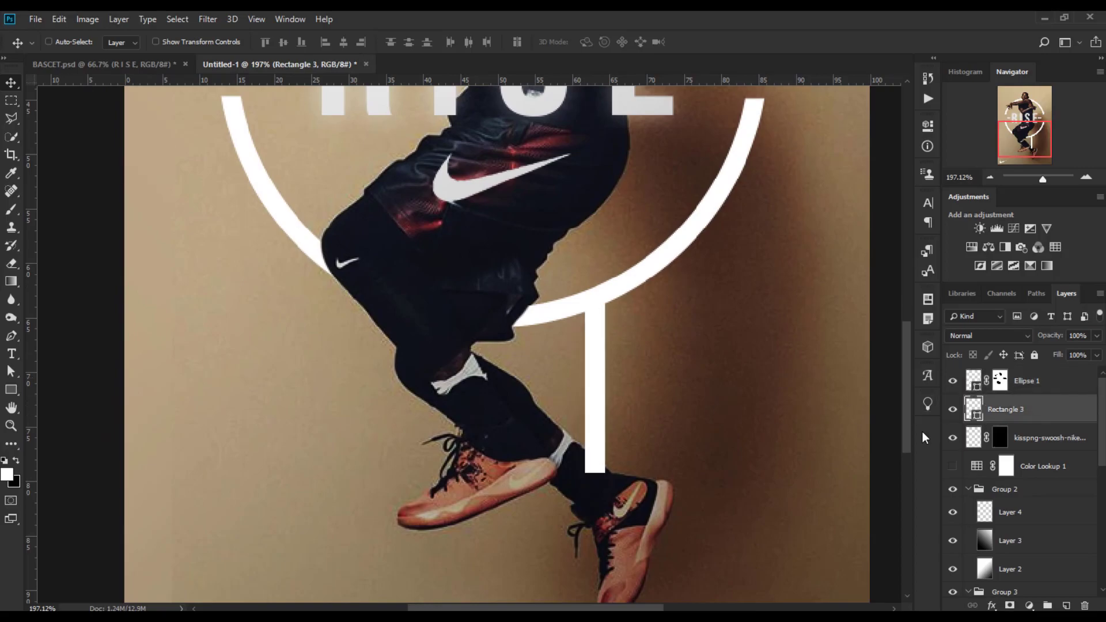
{"action": "key", "text": "Down"}
{"action": "key", "text": "Right"}
Duplicate the bar, shift the copy left beside it and shorten it.
{"action": "key", "text": "ctrl+j"}
{"action": "left_click_drag", "start_coordinate": [607, 404], "coordinate": [571, 402]}
{"action": "key", "text": "ctrl+t"}
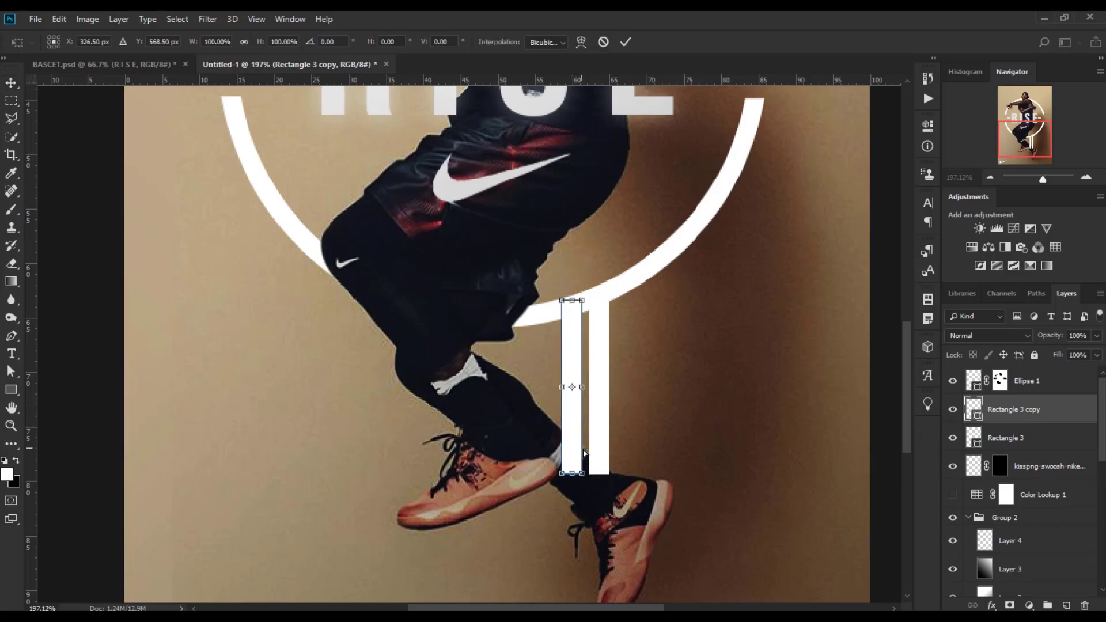
{"action": "left_click_drag", "start_coordinate": [573, 474], "coordinate": [575, 438]}
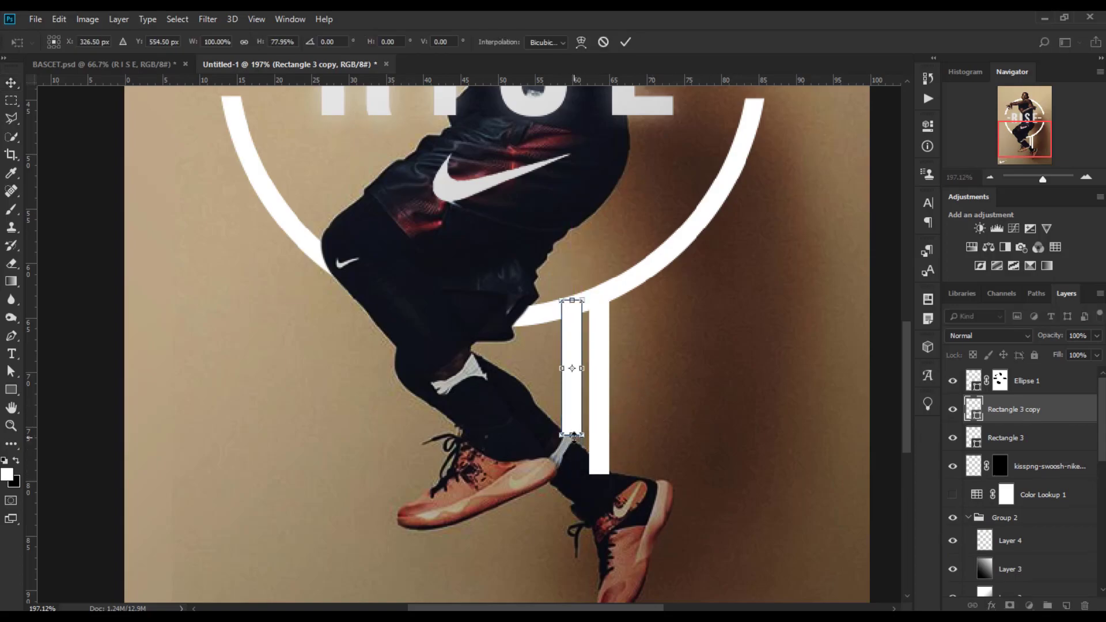
{"action": "key", "text": "Return"}
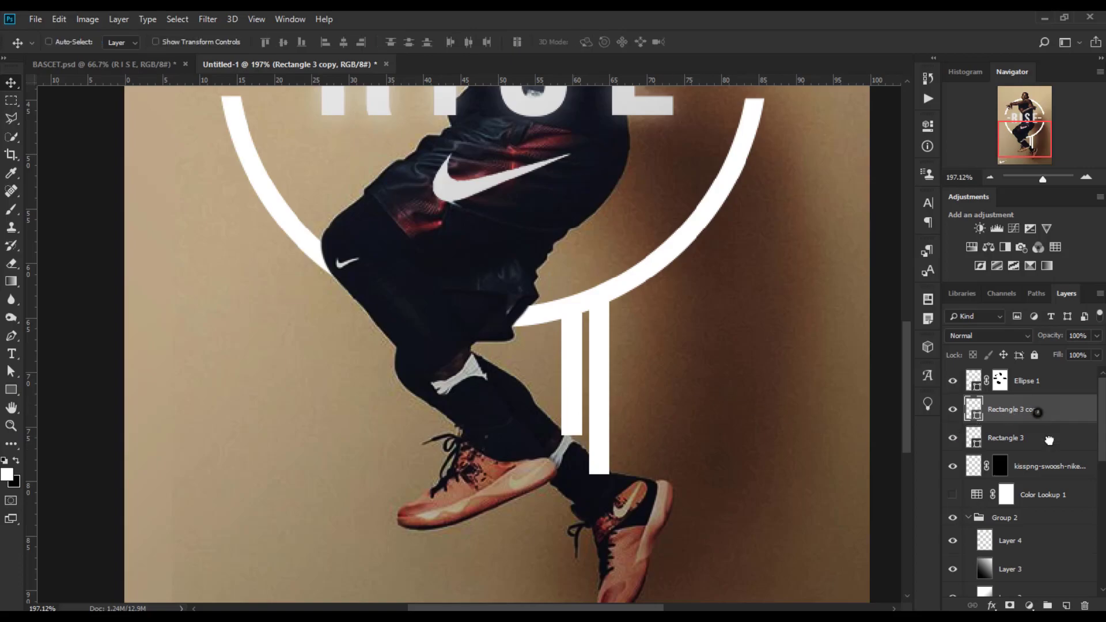
Duplicate the bar again and move the new copy further left and lower.
{"action": "key", "text": "ctrl+j"}
{"action": "left_click_drag", "start_coordinate": [569, 405], "coordinate": [545, 523]}
{"action": "key", "text": "ctrl+t"}
{"action": "left_click", "coordinate": [625, 43]}
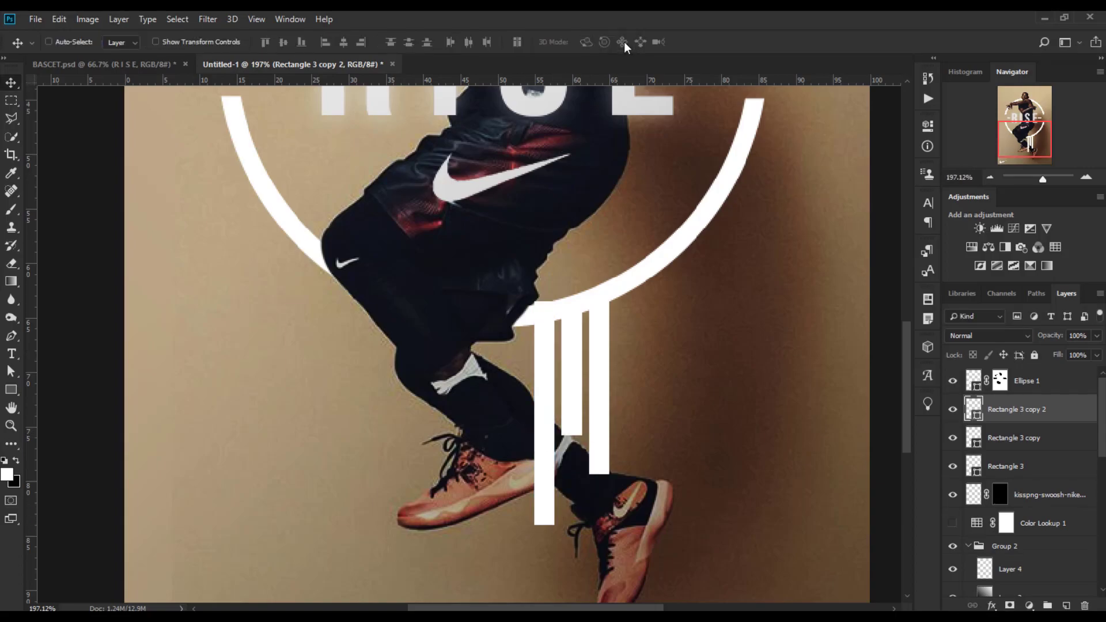
Duplicate that bar, move the copy left, shorten it and nudge it down slightly.
{"action": "left_click_drag", "start_coordinate": [1000, 422], "coordinate": [1067, 606]}
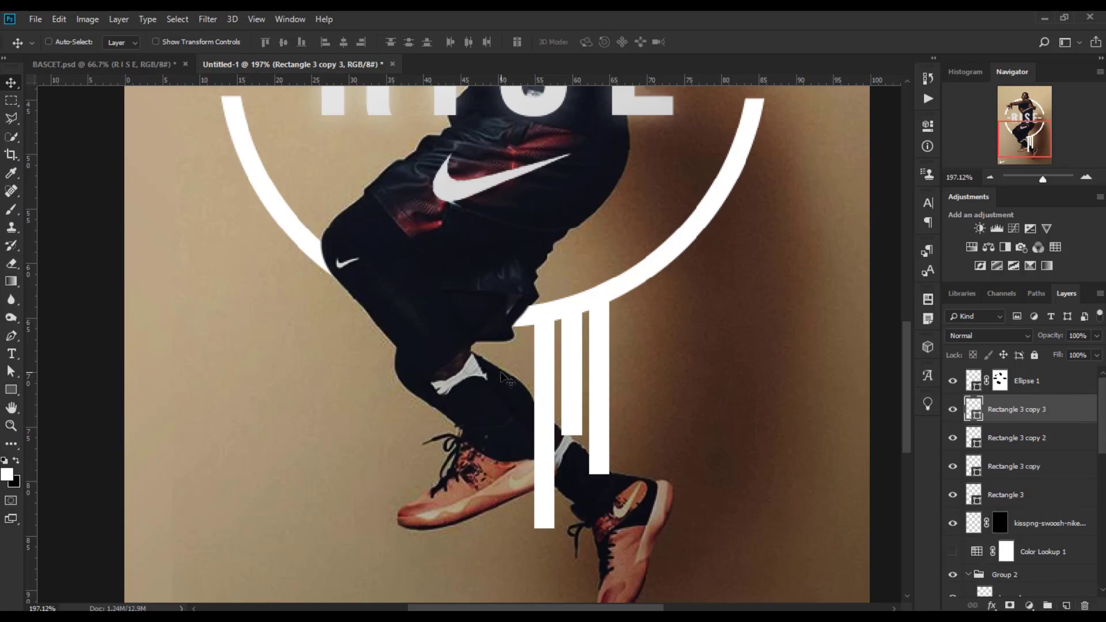
{"action": "left_click_drag", "start_coordinate": [540, 385], "coordinate": [513, 392]}
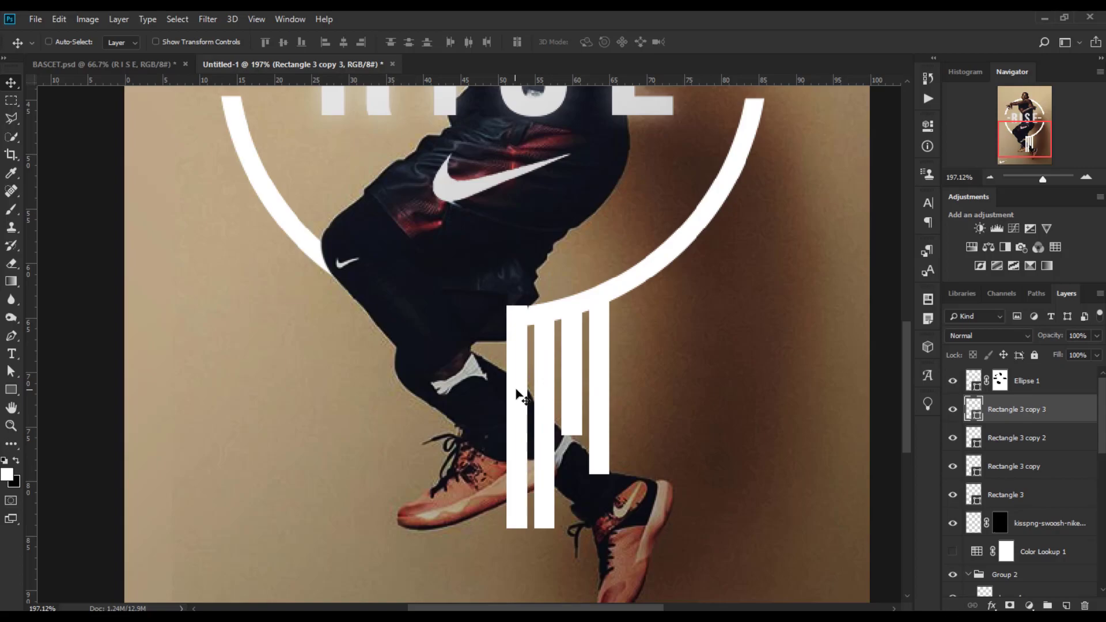
{"action": "key", "text": "ctrl+t"}
{"action": "left_click_drag", "start_coordinate": [517, 527], "coordinate": [515, 496]}
{"action": "left_click", "coordinate": [624, 42]}
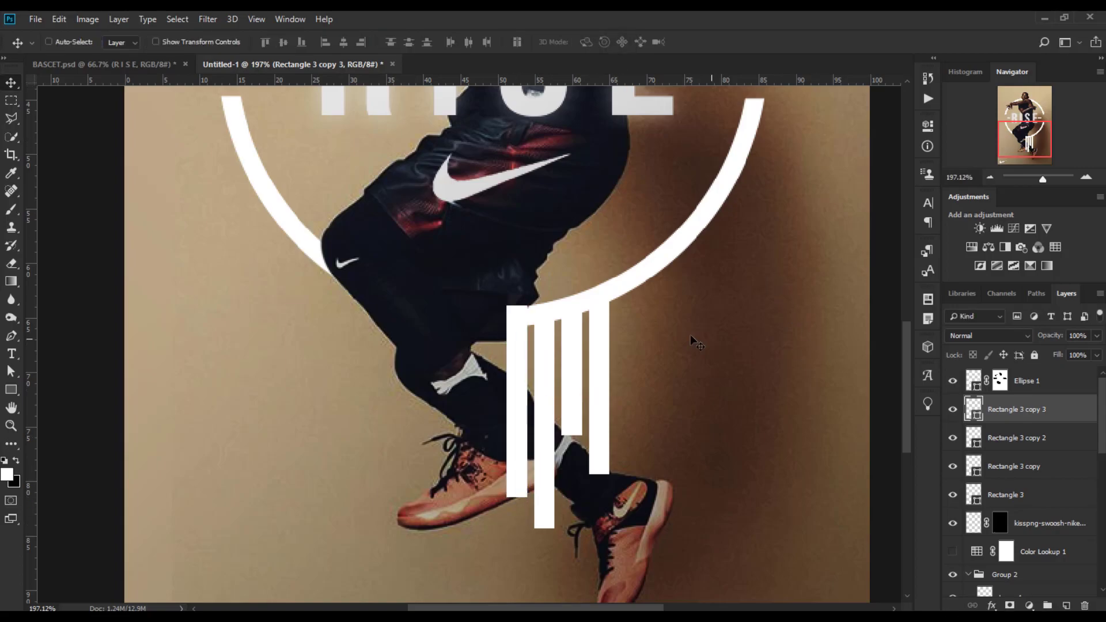
{"action": "key", "text": "Down"}
{"action": "key", "text": "Down"}
{"action": "key", "text": "Down"}
{"action": "key", "text": "Down"}
{"action": "key", "text": "Down"}
{"action": "key", "text": "Down"}
{"action": "key", "text": "ctrl+t"}
{"action": "left_click", "coordinate": [625, 42]}
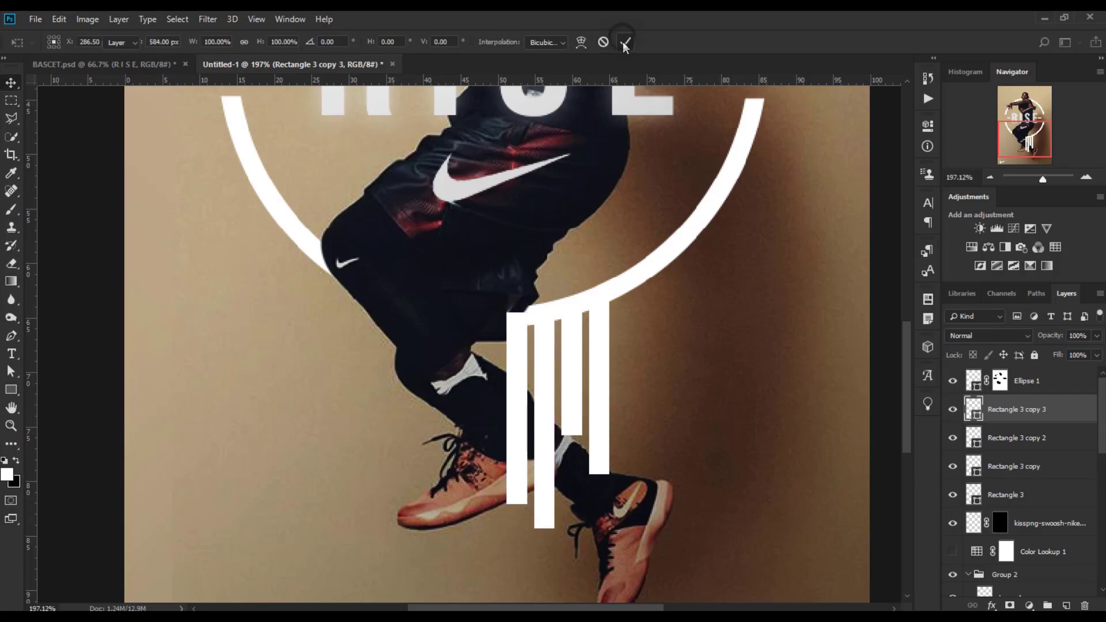
Duplicate another bar, place it further left and stretch it longer below the ring.
{"action": "left_click_drag", "start_coordinate": [1031, 415], "coordinate": [1067, 606]}
{"action": "left_click_drag", "start_coordinate": [521, 434], "coordinate": [494, 439]}
{"action": "key", "text": "ctrl+t"}
{"action": "left_click_drag", "start_coordinate": [490, 506], "coordinate": [490, 573]}
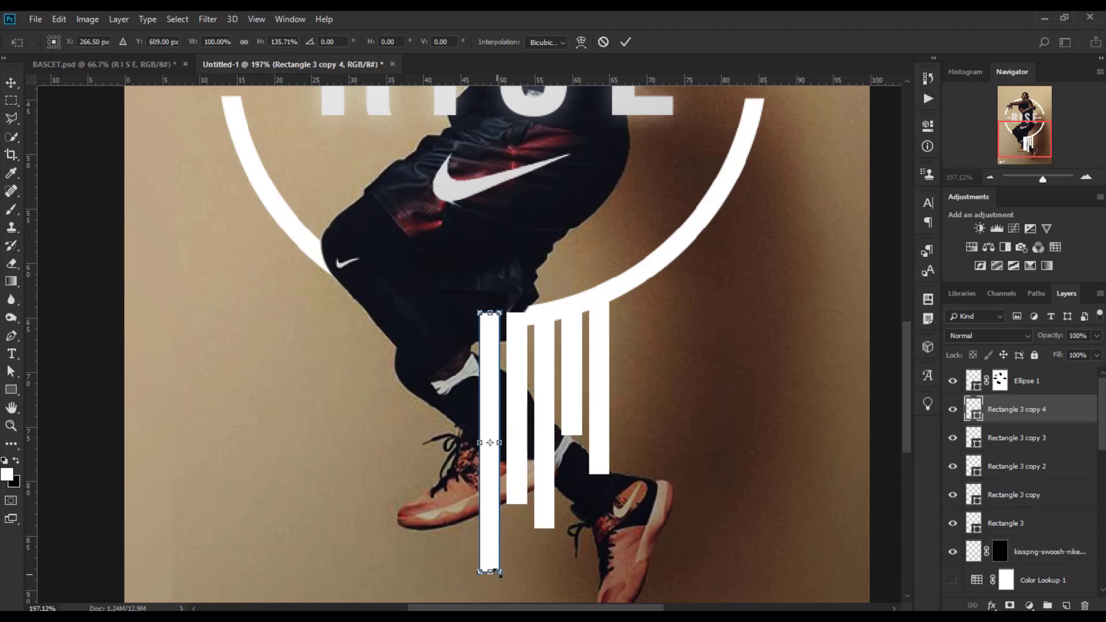
{"action": "left_click", "coordinate": [624, 40]}
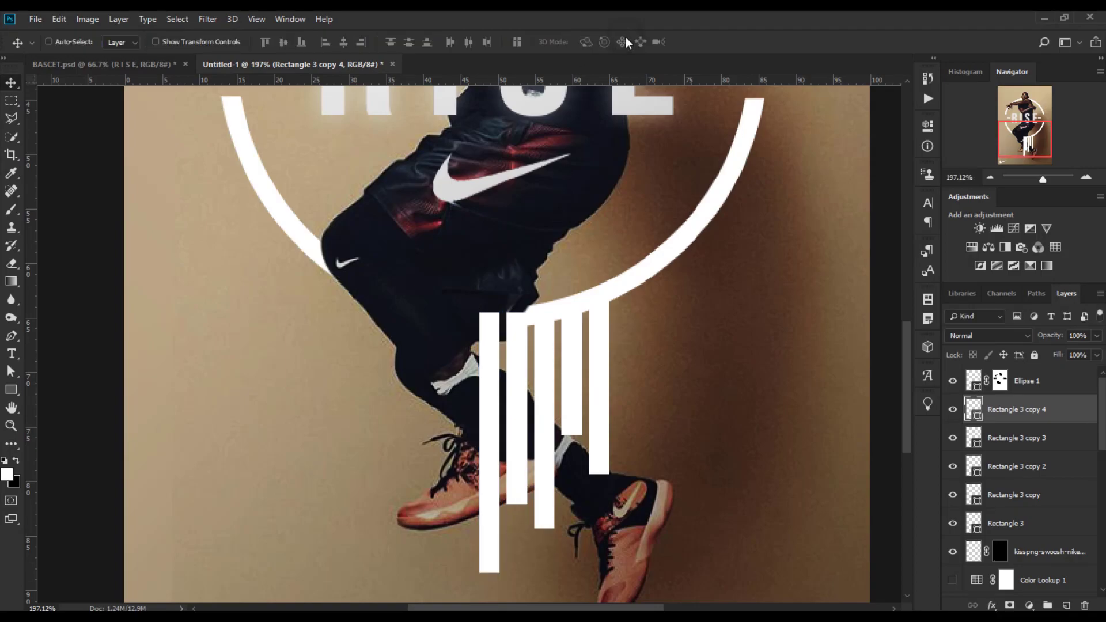
Duplicate two bars together and move the copies left to extend the row of bars.
{"action": "left_click", "coordinate": [1048, 439]}
{"action": "left_click", "coordinate": [1040, 469], "text": "shift"}
{"action": "left_click_drag", "start_coordinate": [1045, 467], "coordinate": [1067, 606]}
{"action": "left_click_drag", "start_coordinate": [563, 417], "coordinate": [484, 423]}
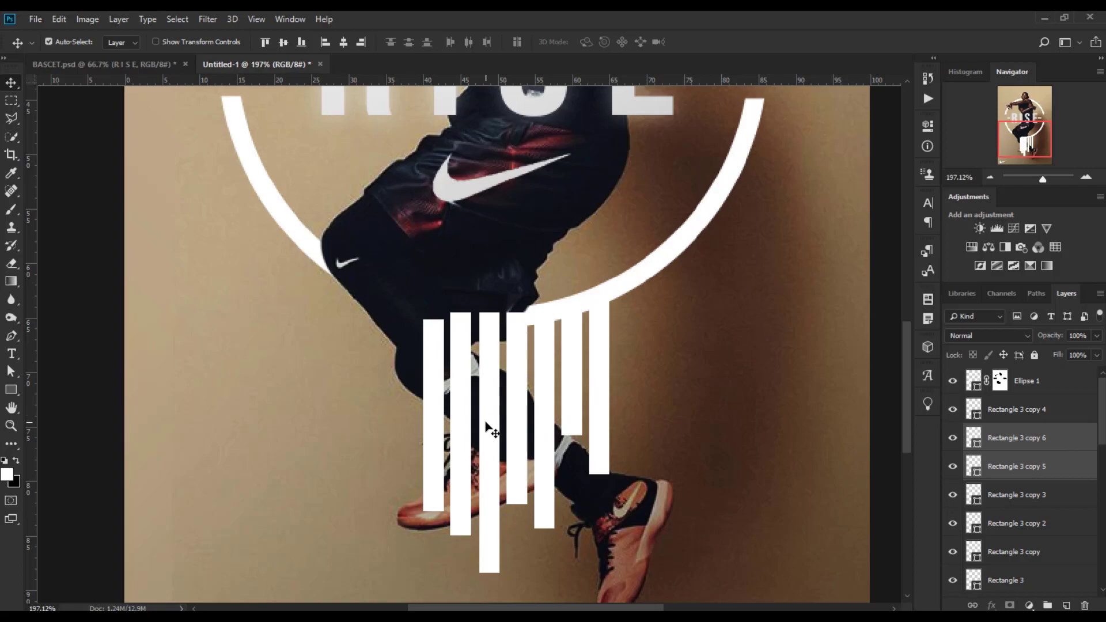
Duplicate two more bars and move them to the far left of the row.
{"action": "left_click", "coordinate": [1051, 546]}
{"action": "left_click", "coordinate": [1057, 528], "text": "ctrl"}
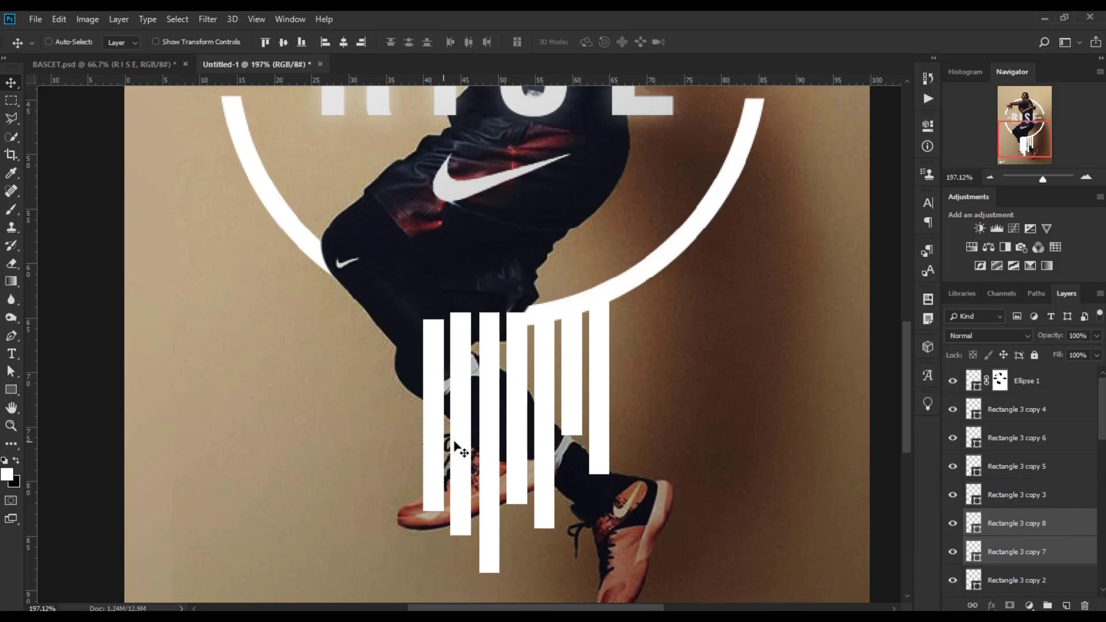
{"action": "left_click_drag", "start_coordinate": [461, 450], "coordinate": [295, 457]}
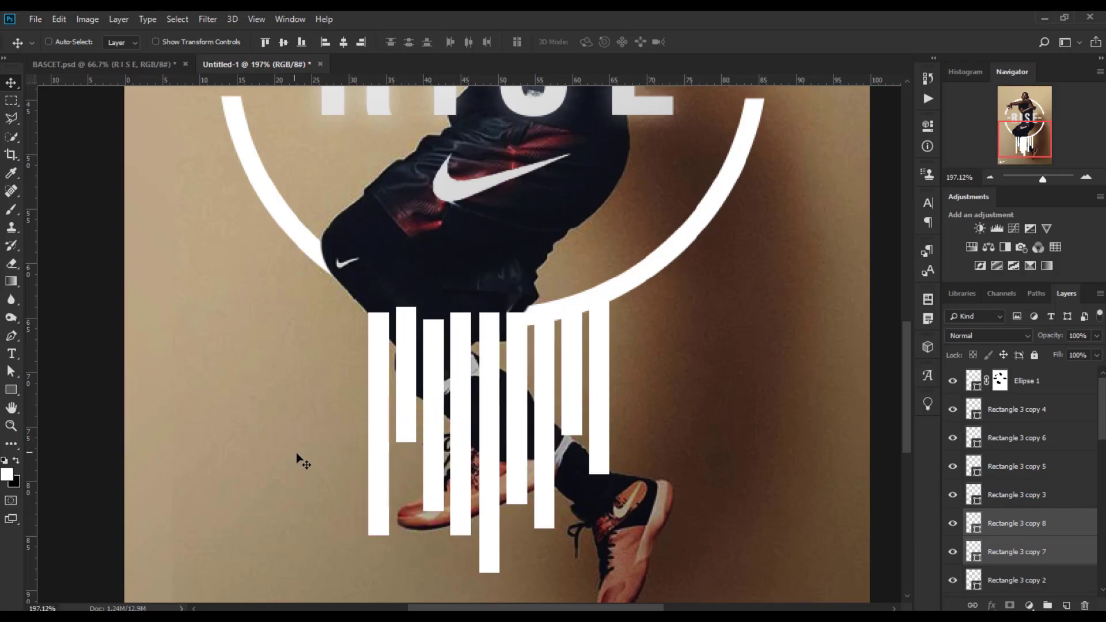
Add a layer mask to the middle bar and lower its opacity to 54%.
{"action": "left_click", "coordinate": [1062, 417]}
{"action": "left_click", "coordinate": [953, 409]}
{"action": "left_click", "coordinate": [954, 410]}
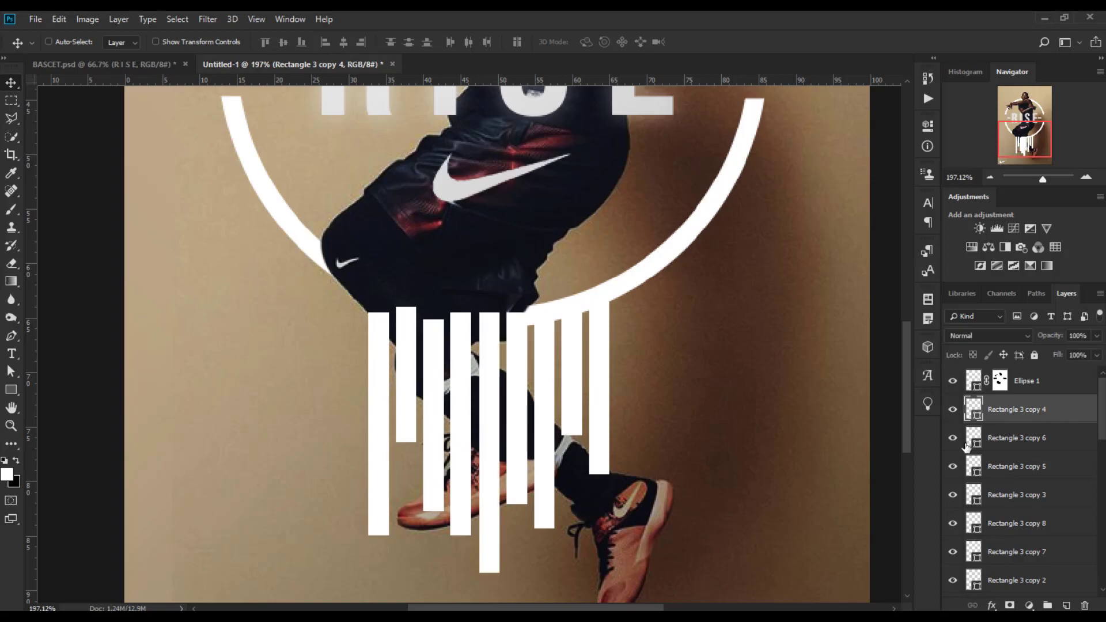
{"action": "left_click", "coordinate": [1010, 605]}
{"action": "scroll", "coordinate": [516, 482], "scroll_direction": "up", "scroll_amount": 1}
{"action": "left_click_drag", "start_coordinate": [1054, 334], "coordinate": [1026, 336]}
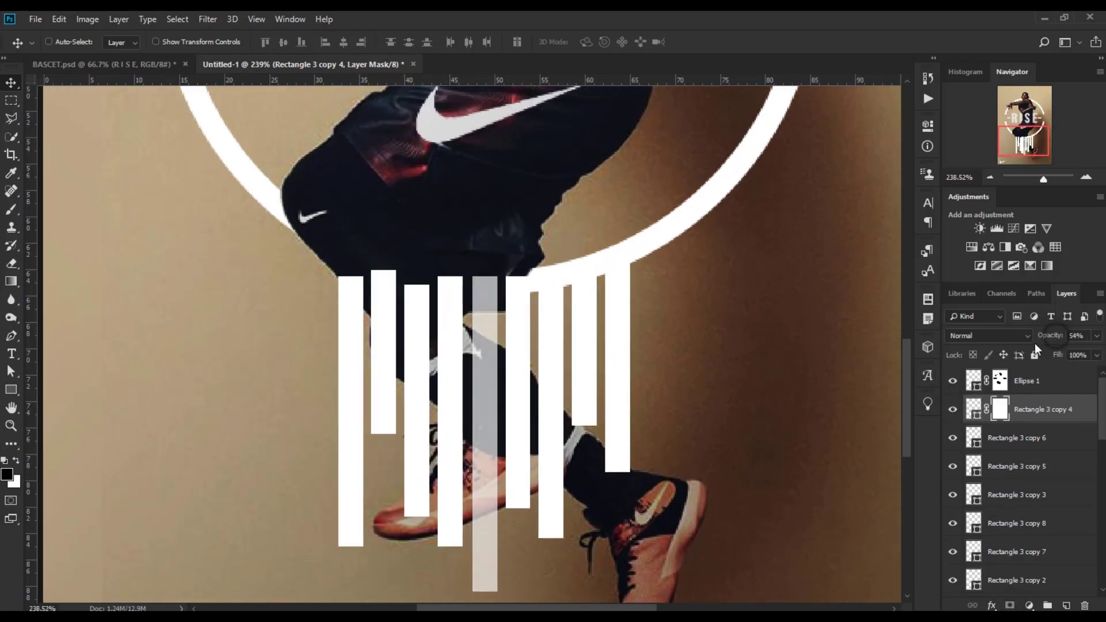
Paint on the middle bar's layer mask with a small black brush to hide it where it crosses the player's leg.
{"action": "left_click", "coordinate": [11, 211]}
{"action": "mouse_move", "coordinate": [486, 565]}
{"action": "left_mouse_down"}
{"action": "mouse_move", "coordinate": [448, 579]}
{"action": "mouse_move", "coordinate": [501, 578]}
{"action": "mouse_move", "coordinate": [486, 543]}
{"action": "left_mouse_up"}
{"action": "left_click", "coordinate": [71, 44]}
{"action": "left_click", "coordinate": [106, 223]}
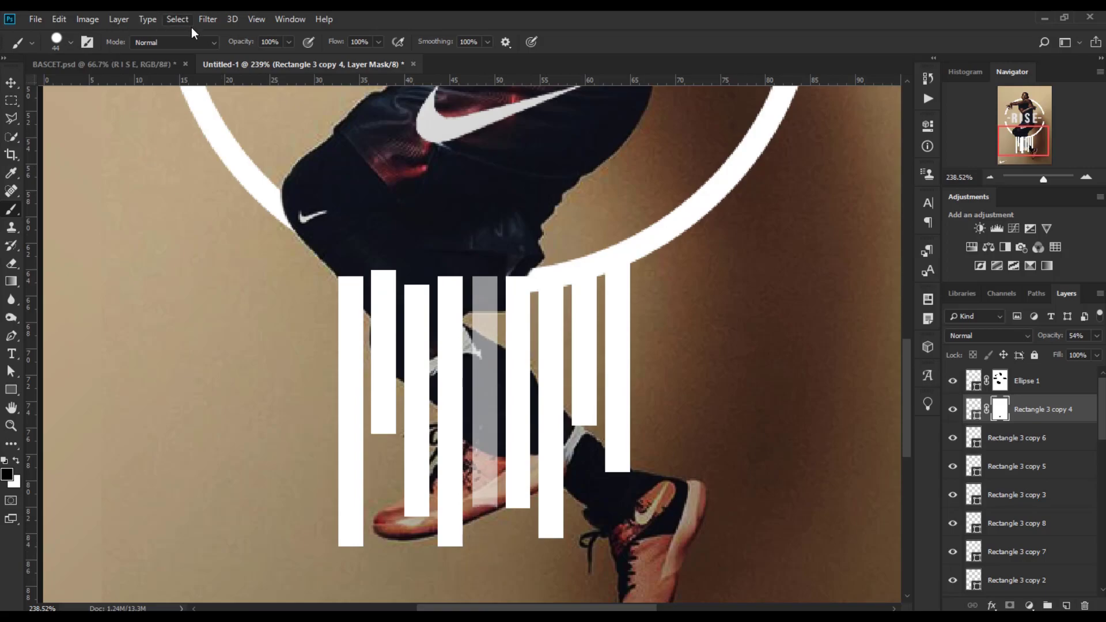
{"action": "mouse_move", "coordinate": [485, 501]}
{"action": "left_mouse_down"}
{"action": "mouse_move", "coordinate": [485, 430]}
{"action": "mouse_move", "coordinate": [469, 386]}
{"action": "left_mouse_up"}
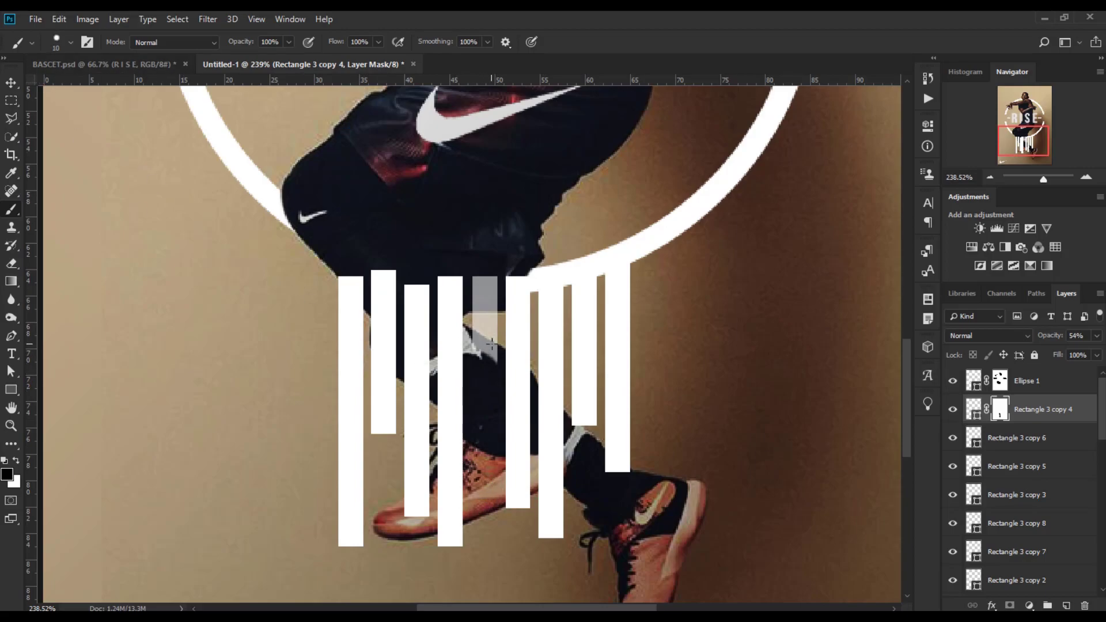
{"action": "left_click", "coordinate": [17, 460]}
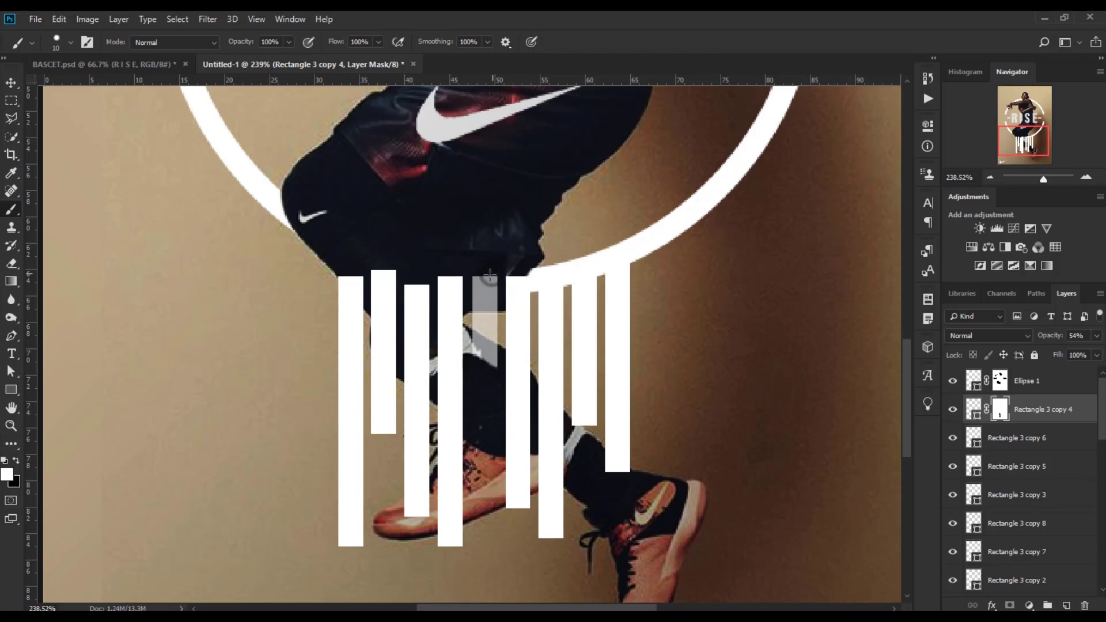
{"action": "key", "text": "x"}
{"action": "mouse_move", "coordinate": [497, 283]}
{"action": "left_mouse_down"}
{"action": "mouse_move", "coordinate": [478, 303]}
{"action": "mouse_move", "coordinate": [500, 301]}
{"action": "mouse_move", "coordinate": [475, 310]}
{"action": "mouse_move", "coordinate": [501, 308]}
{"action": "mouse_move", "coordinate": [457, 303]}
{"action": "mouse_move", "coordinate": [494, 269]}
{"action": "mouse_move", "coordinate": [525, 270]}
{"action": "left_mouse_up"}
{"action": "left_click", "coordinate": [16, 460]}
{"action": "scroll", "coordinate": [462, 372], "scroll_direction": "up", "scroll_amount": 7}
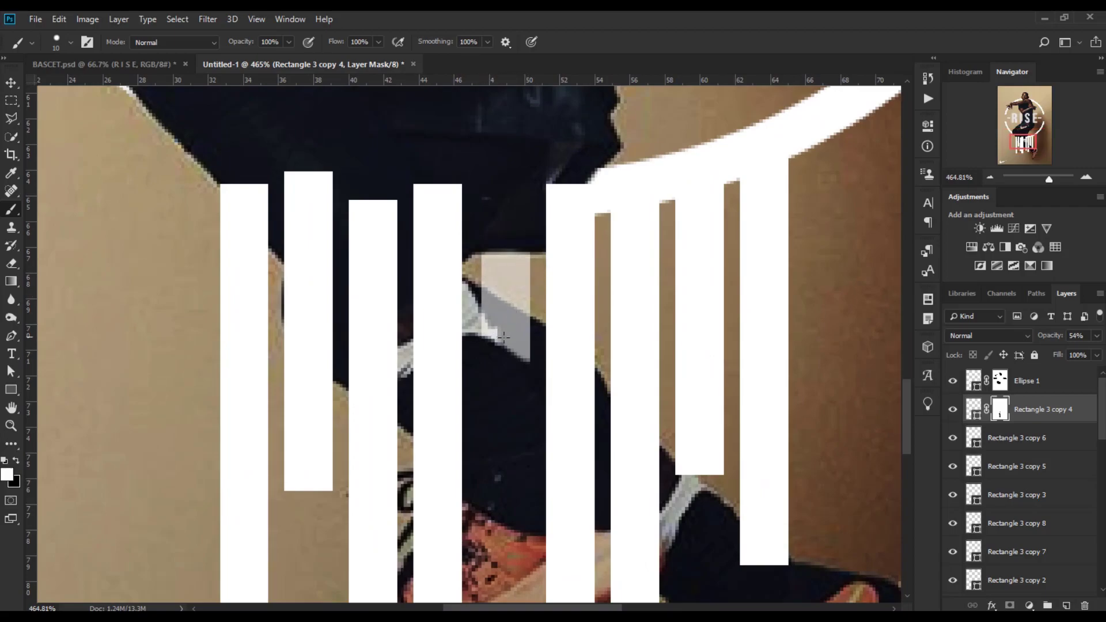
{"action": "scroll", "coordinate": [504, 337], "scroll_direction": "down", "scroll_amount": 3}
{"action": "left_click", "coordinate": [980, 438]}
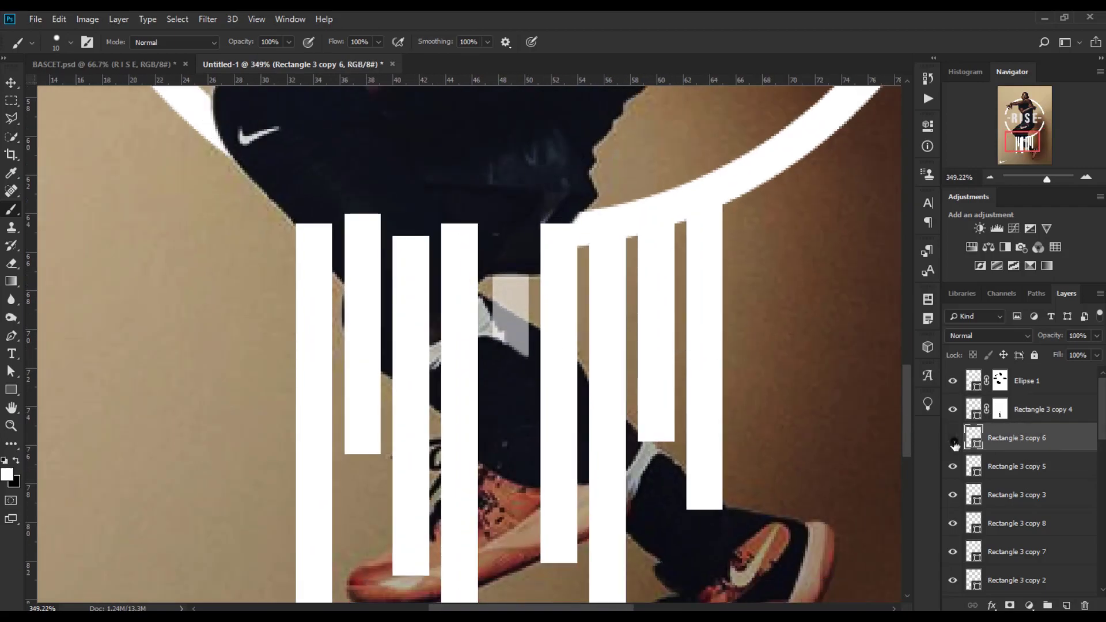
{"action": "left_click", "coordinate": [1057, 409]}
{"action": "left_click", "coordinate": [1001, 410]}
{"action": "left_click", "coordinate": [501, 230]}
{"action": "key", "text": "x"}
{"action": "key", "text": "x"}
Add a layer mask to Rectangle 3 copy 6, paint out its part over the player's leg, and set its opacity to 100%.
{"action": "left_click", "coordinate": [980, 438]}
{"action": "left_click_drag", "start_coordinate": [1054, 340], "coordinate": [1045, 340]}
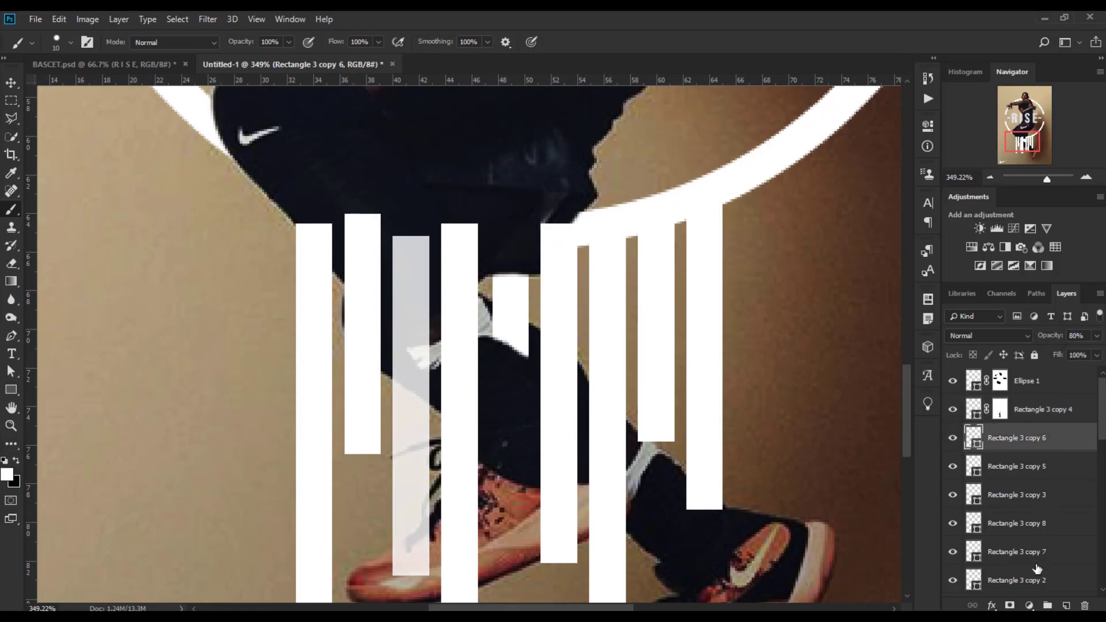
{"action": "left_click", "coordinate": [1010, 606]}
{"action": "mouse_move", "coordinate": [409, 569]}
{"action": "left_mouse_down"}
{"action": "mouse_move", "coordinate": [424, 553]}
{"action": "mouse_move", "coordinate": [412, 551]}
{"action": "left_mouse_up"}
{"action": "mouse_move", "coordinate": [421, 561]}
{"action": "left_mouse_down"}
{"action": "mouse_move", "coordinate": [413, 455]}
{"action": "mouse_move", "coordinate": [388, 461]}
{"action": "left_mouse_up"}
{"action": "left_click_drag", "start_coordinate": [415, 424], "coordinate": [430, 422]}
{"action": "left_click_drag", "start_coordinate": [416, 338], "coordinate": [388, 349]}
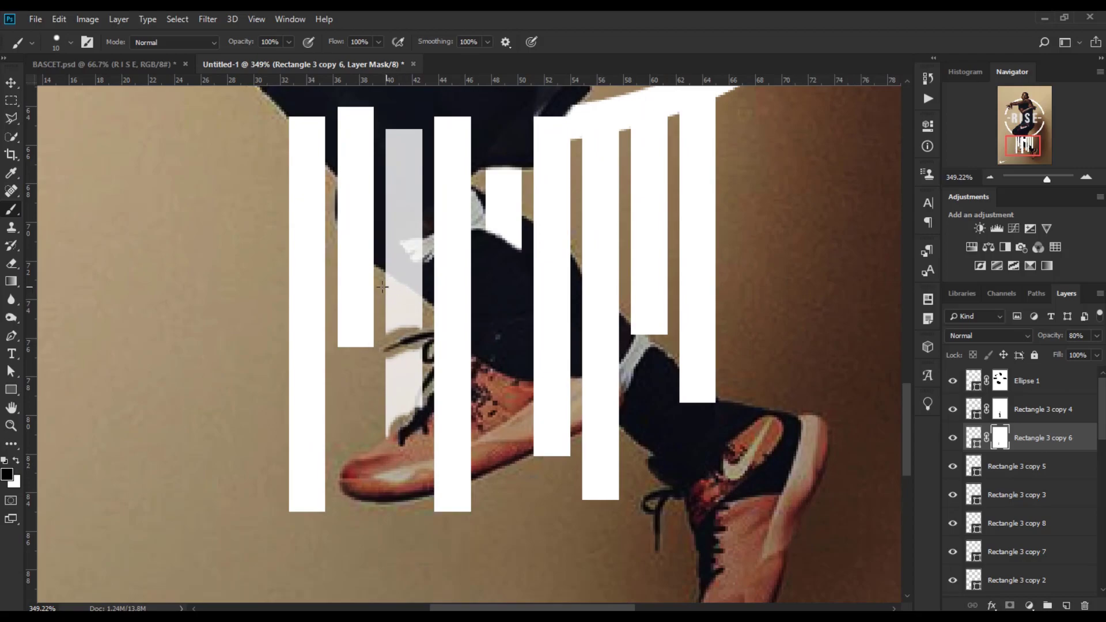
{"action": "mouse_move", "coordinate": [397, 136]}
{"action": "left_mouse_down"}
{"action": "mouse_move", "coordinate": [416, 162]}
{"action": "mouse_move", "coordinate": [422, 285]}
{"action": "mouse_move", "coordinate": [390, 252]}
{"action": "mouse_move", "coordinate": [396, 137]}
{"action": "mouse_move", "coordinate": [393, 227]}
{"action": "left_mouse_up"}
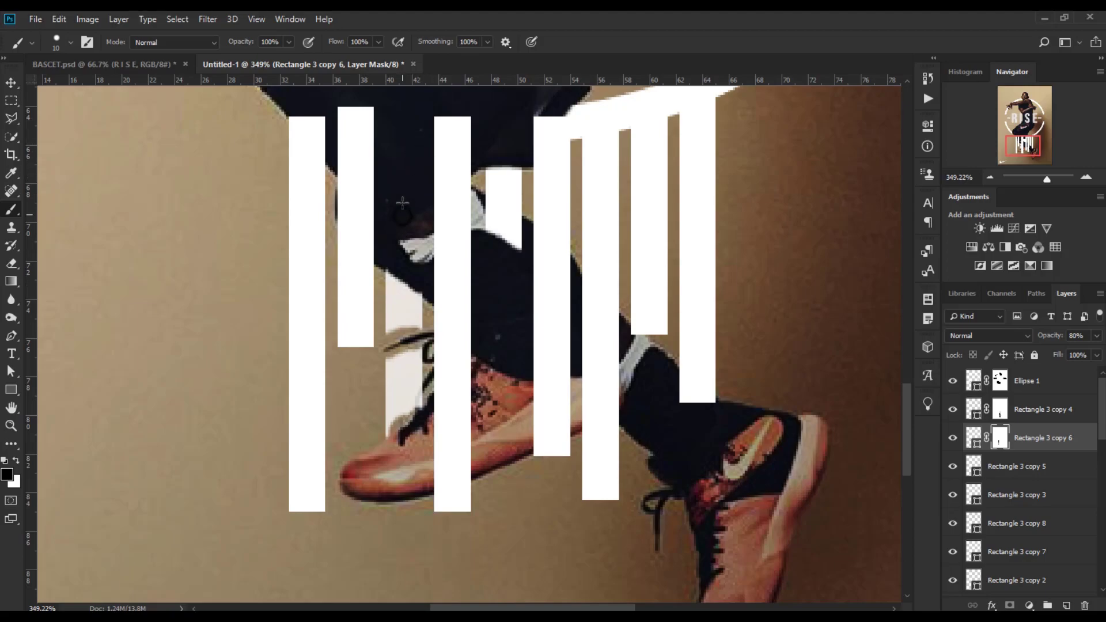
{"action": "left_click", "coordinate": [16, 460]}
{"action": "scroll", "coordinate": [346, 455], "scroll_direction": "up", "scroll_amount": 3}
{"action": "mouse_move", "coordinate": [456, 369]}
{"action": "left_mouse_down"}
{"action": "mouse_move", "coordinate": [424, 399]}
{"action": "mouse_move", "coordinate": [453, 294]}
{"action": "mouse_move", "coordinate": [431, 284]}
{"action": "mouse_move", "coordinate": [477, 270]}
{"action": "mouse_move", "coordinate": [427, 234]}
{"action": "mouse_move", "coordinate": [415, 242]}
{"action": "mouse_move", "coordinate": [463, 216]}
{"action": "mouse_move", "coordinate": [447, 289]}
{"action": "left_mouse_up"}
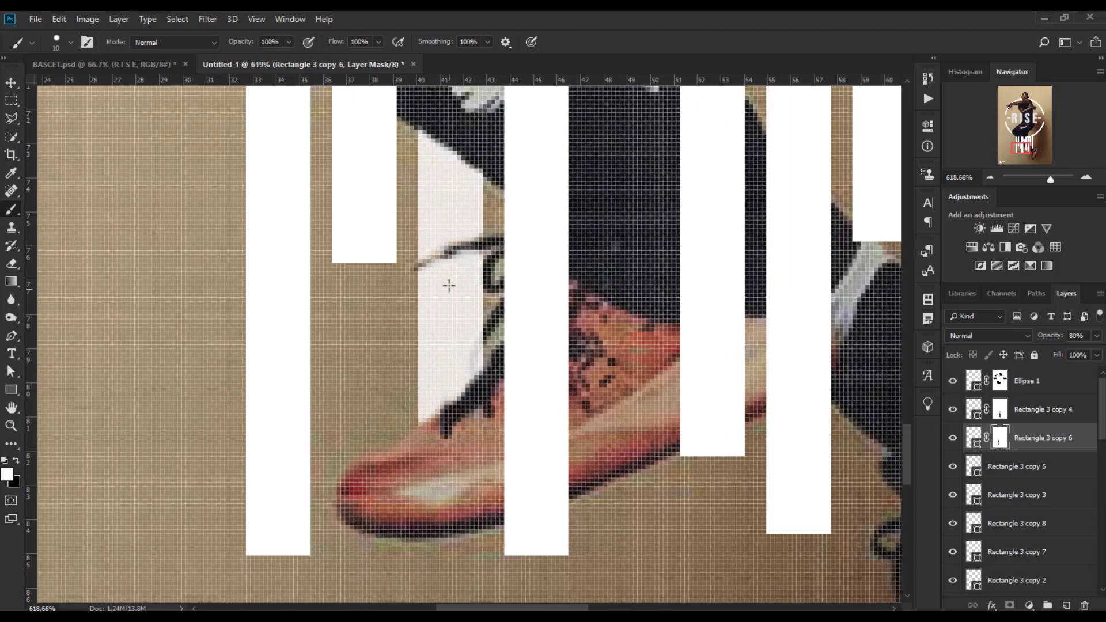
{"action": "scroll", "coordinate": [565, 366], "scroll_direction": "down", "scroll_amount": 3}
{"action": "left_click_drag", "start_coordinate": [1047, 336], "coordinate": [1072, 336]}
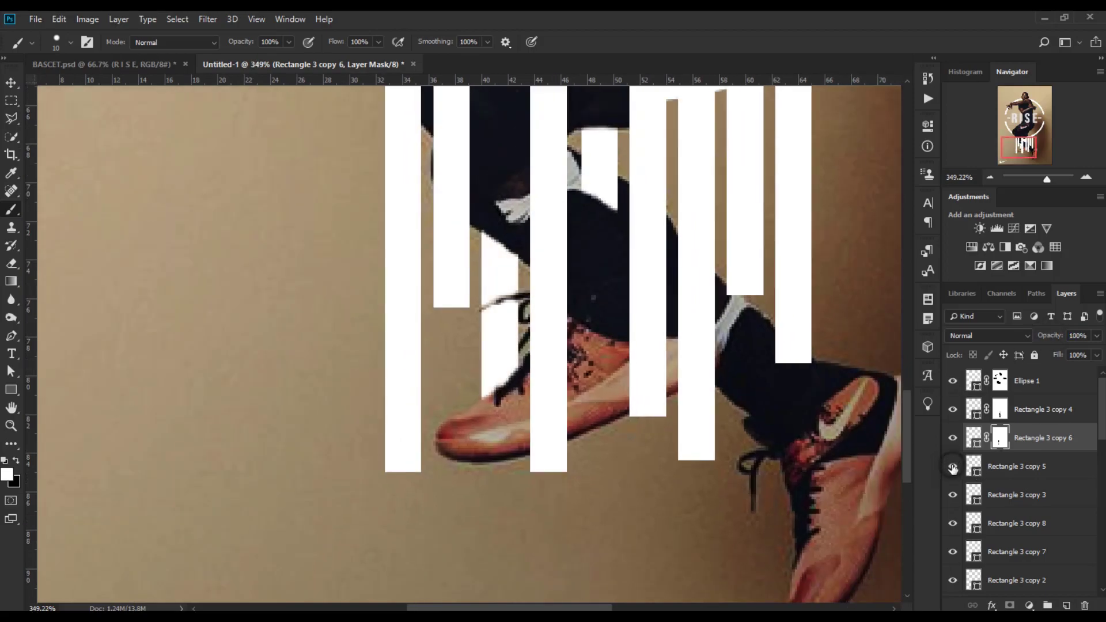
Add a layer mask to Rectangle 3 copy 5 and paint it away where it overlaps the player's leg and shoe.
{"action": "left_click", "coordinate": [1009, 470]}
{"action": "left_click", "coordinate": [1009, 606]}
{"action": "left_click", "coordinate": [5, 462]}
{"action": "mouse_move", "coordinate": [562, 468]}
{"action": "left_mouse_down"}
{"action": "mouse_move", "coordinate": [551, 358]}
{"action": "mouse_move", "coordinate": [566, 330]}
{"action": "mouse_move", "coordinate": [541, 323]}
{"action": "mouse_move", "coordinate": [537, 271]}
{"action": "mouse_move", "coordinate": [563, 295]}
{"action": "mouse_move", "coordinate": [532, 380]}
{"action": "mouse_move", "coordinate": [529, 520]}
{"action": "mouse_move", "coordinate": [536, 434]}
{"action": "mouse_move", "coordinate": [540, 466]}
{"action": "mouse_move", "coordinate": [563, 356]}
{"action": "left_mouse_up"}
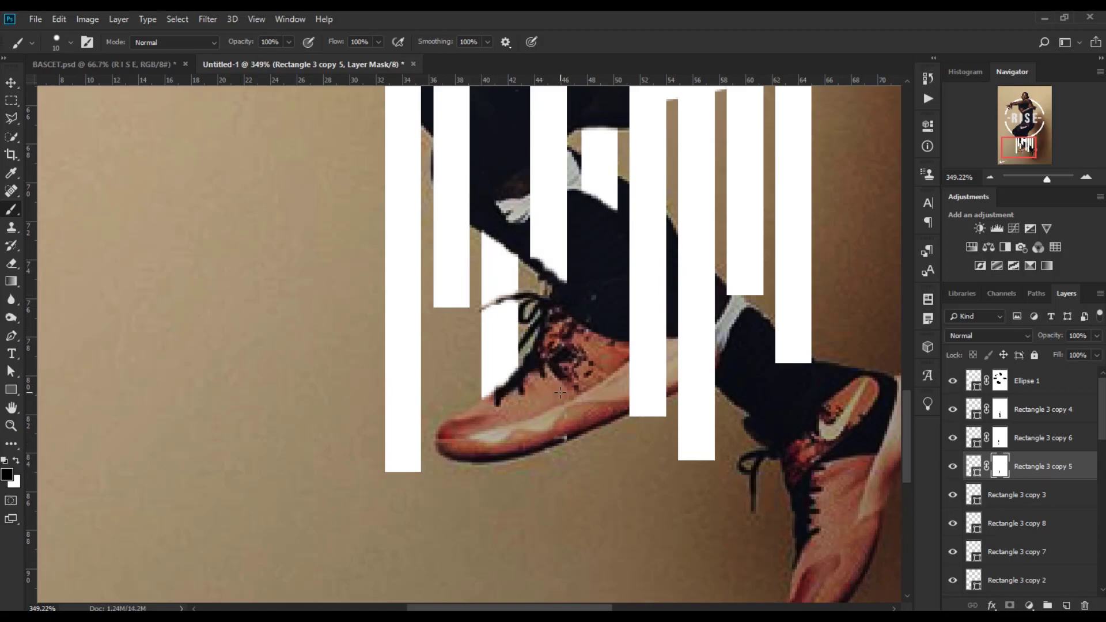
{"action": "left_click_drag", "start_coordinate": [556, 282], "coordinate": [523, 509]}
{"action": "mouse_move", "coordinate": [506, 306]}
{"action": "left_mouse_down"}
{"action": "mouse_move", "coordinate": [522, 353]}
{"action": "mouse_move", "coordinate": [502, 362]}
{"action": "left_mouse_up"}
{"action": "left_click", "coordinate": [16, 460]}
{"action": "left_click_drag", "start_coordinate": [433, 463], "coordinate": [462, 359]}
{"action": "left_click_drag", "start_coordinate": [528, 406], "coordinate": [531, 454]}
{"action": "left_click", "coordinate": [17, 460]}
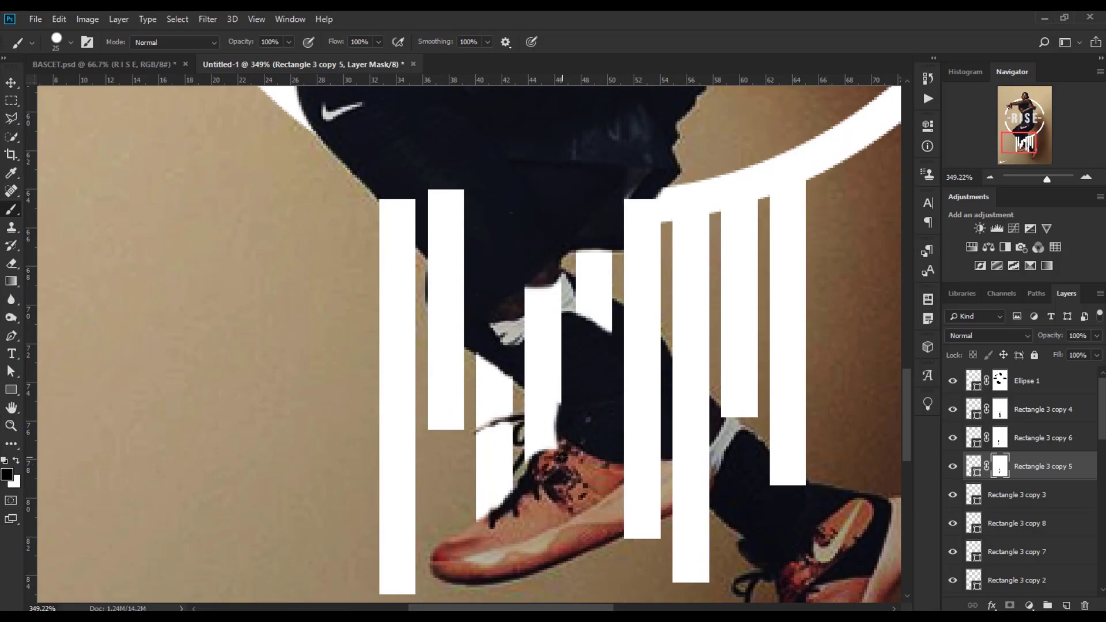
{"action": "mouse_move", "coordinate": [539, 367]}
{"action": "left_mouse_down"}
{"action": "mouse_move", "coordinate": [559, 383]}
{"action": "mouse_move", "coordinate": [541, 287]}
{"action": "left_mouse_up"}
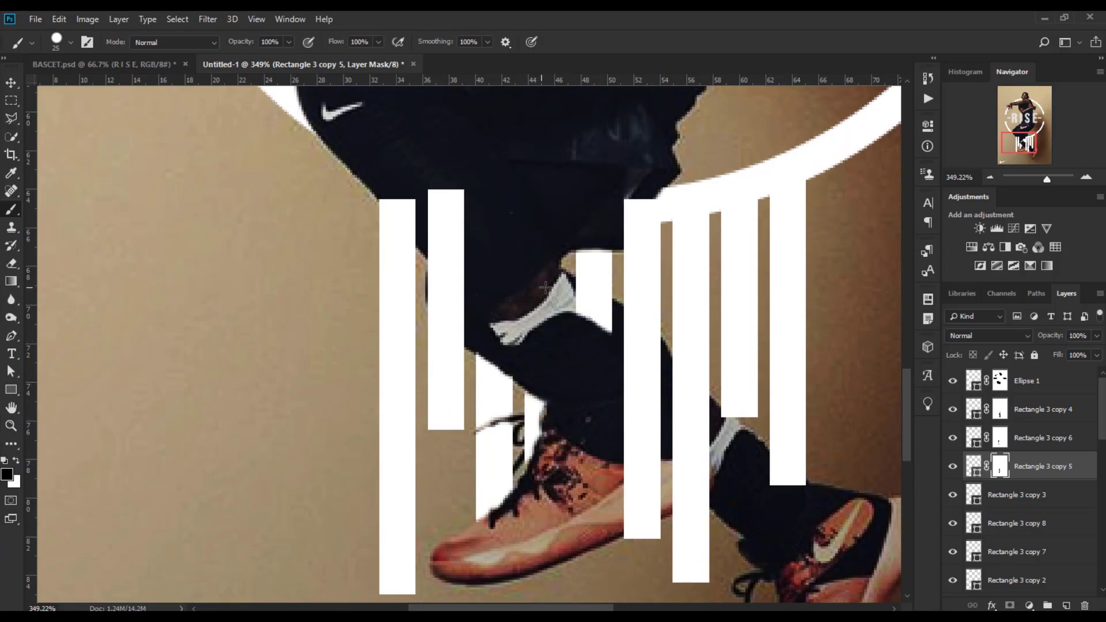
{"action": "left_click", "coordinate": [16, 461]}
{"action": "mouse_move", "coordinate": [542, 387]}
{"action": "left_mouse_down"}
{"action": "mouse_move", "coordinate": [558, 440]}
{"action": "mouse_move", "coordinate": [545, 422]}
{"action": "mouse_move", "coordinate": [562, 430]}
{"action": "mouse_move", "coordinate": [555, 386]}
{"action": "mouse_move", "coordinate": [533, 379]}
{"action": "left_mouse_up"}
{"action": "left_click", "coordinate": [16, 461]}
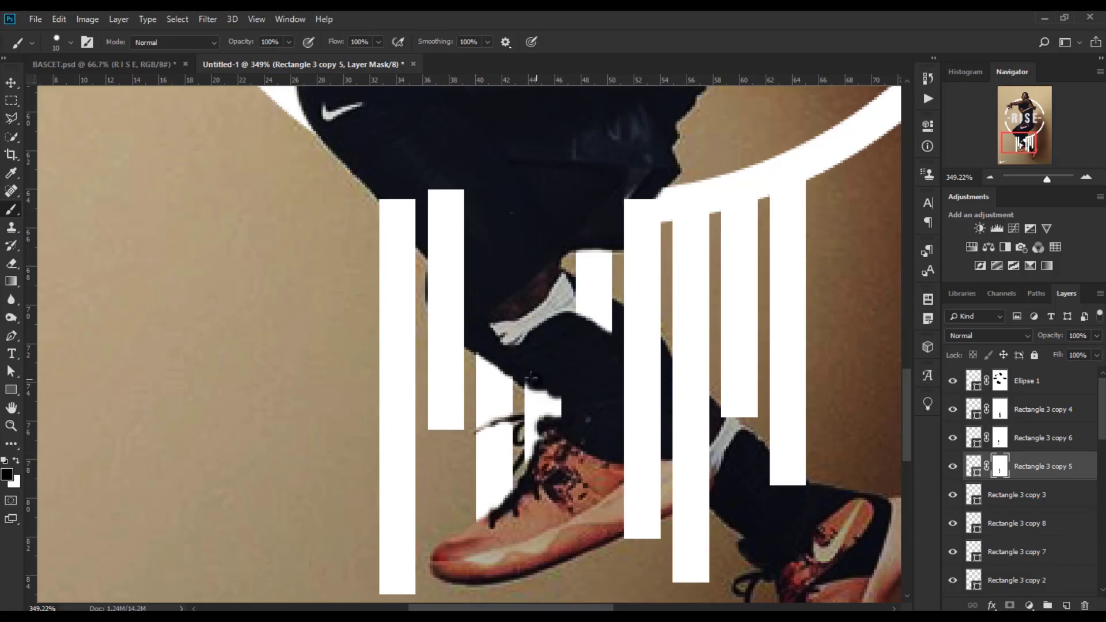
{"action": "left_click_drag", "start_coordinate": [563, 426], "coordinate": [545, 461]}
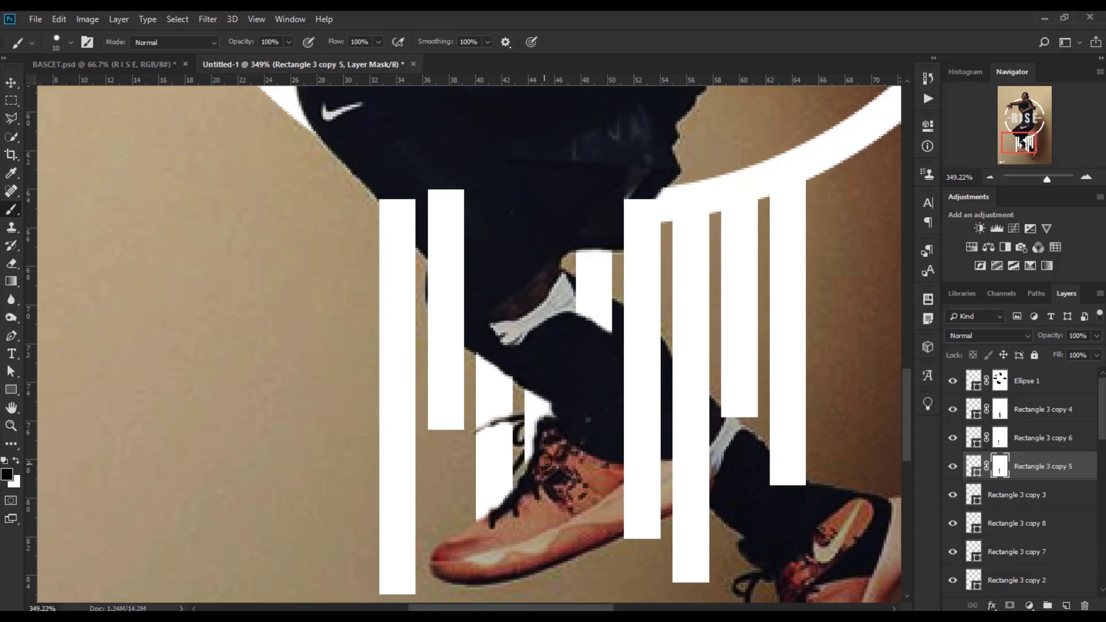
Add a layer mask to Rectangle 3 copy 3 and paint out its part over the player's leg, with opacity at 100%.
{"action": "left_click", "coordinate": [1032, 503]}
{"action": "left_click", "coordinate": [953, 496]}
{"action": "left_click", "coordinate": [953, 496]}
{"action": "left_click", "coordinate": [953, 495]}
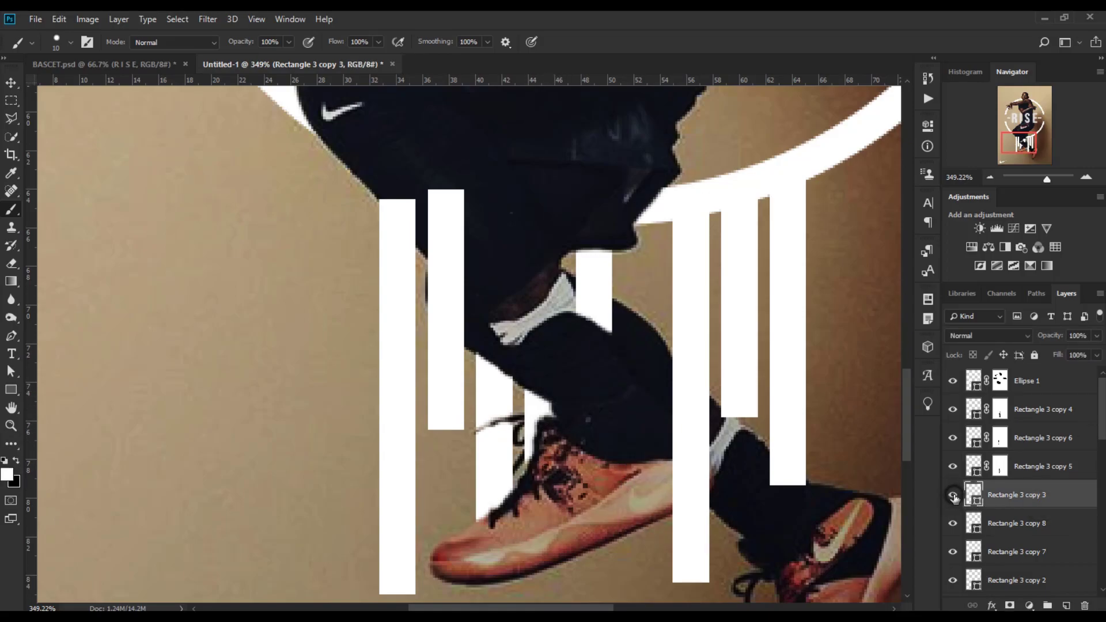
{"action": "left_click", "coordinate": [954, 495]}
{"action": "left_click", "coordinate": [1009, 606]}
{"action": "left_click_drag", "start_coordinate": [1053, 341], "coordinate": [1041, 355]}
{"action": "mouse_move", "coordinate": [625, 209]}
{"action": "left_mouse_down"}
{"action": "mouse_move", "coordinate": [653, 207]}
{"action": "mouse_move", "coordinate": [617, 248]}
{"action": "left_mouse_up"}
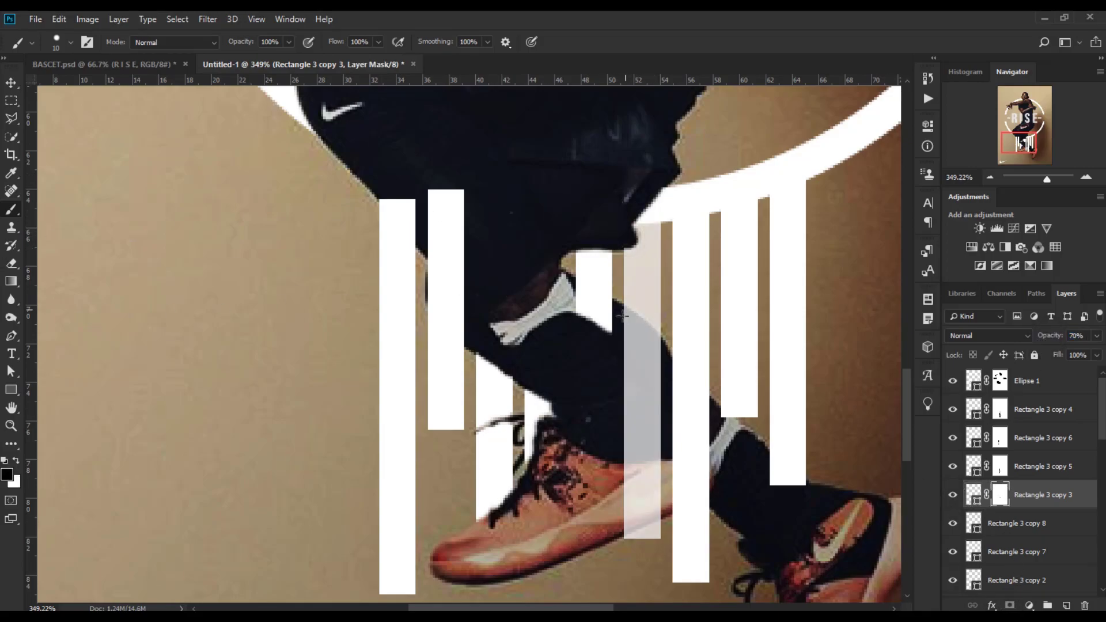
{"action": "mouse_move", "coordinate": [625, 371]}
{"action": "left_mouse_down"}
{"action": "mouse_move", "coordinate": [652, 392]}
{"action": "mouse_move", "coordinate": [623, 379]}
{"action": "mouse_move", "coordinate": [630, 522]}
{"action": "mouse_move", "coordinate": [672, 502]}
{"action": "mouse_move", "coordinate": [671, 484]}
{"action": "mouse_move", "coordinate": [638, 497]}
{"action": "mouse_move", "coordinate": [657, 396]}
{"action": "mouse_move", "coordinate": [643, 477]}
{"action": "mouse_move", "coordinate": [627, 395]}
{"action": "mouse_move", "coordinate": [659, 431]}
{"action": "left_mouse_up"}
{"action": "left_click", "coordinate": [16, 461]}
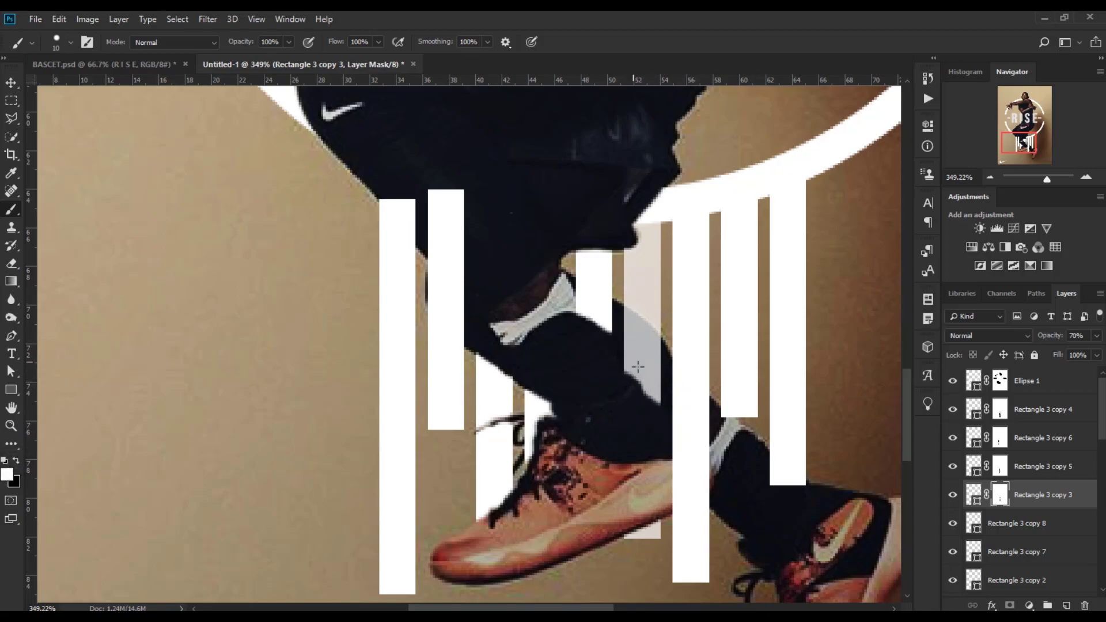
{"action": "left_click_drag", "start_coordinate": [1052, 336], "coordinate": [1076, 339]}
{"action": "left_click", "coordinate": [16, 461]}
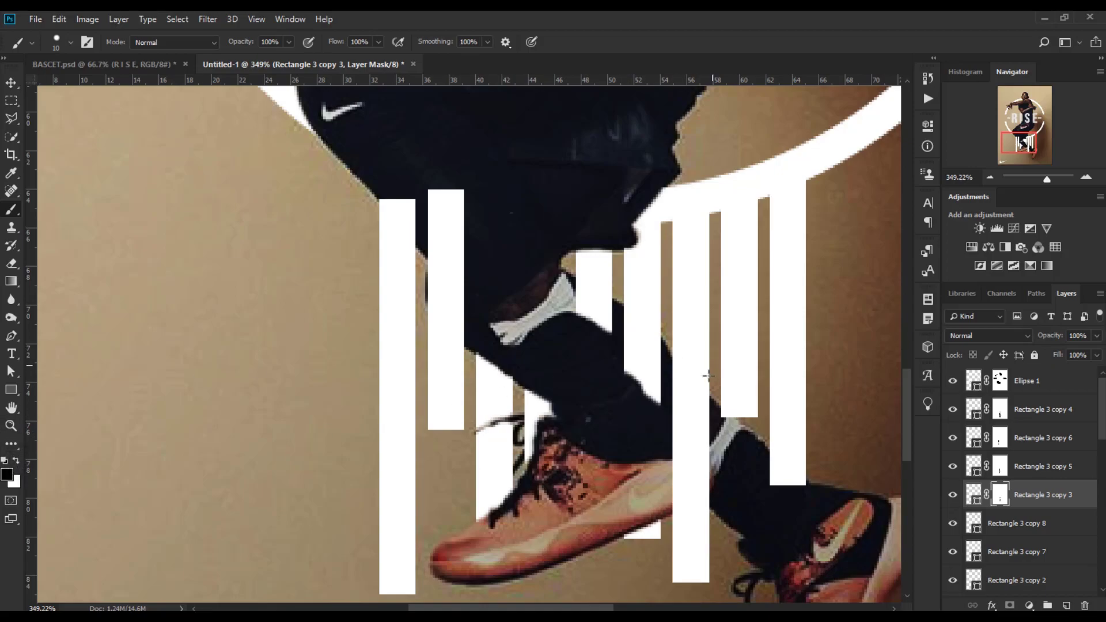
{"action": "key", "text": "x"}
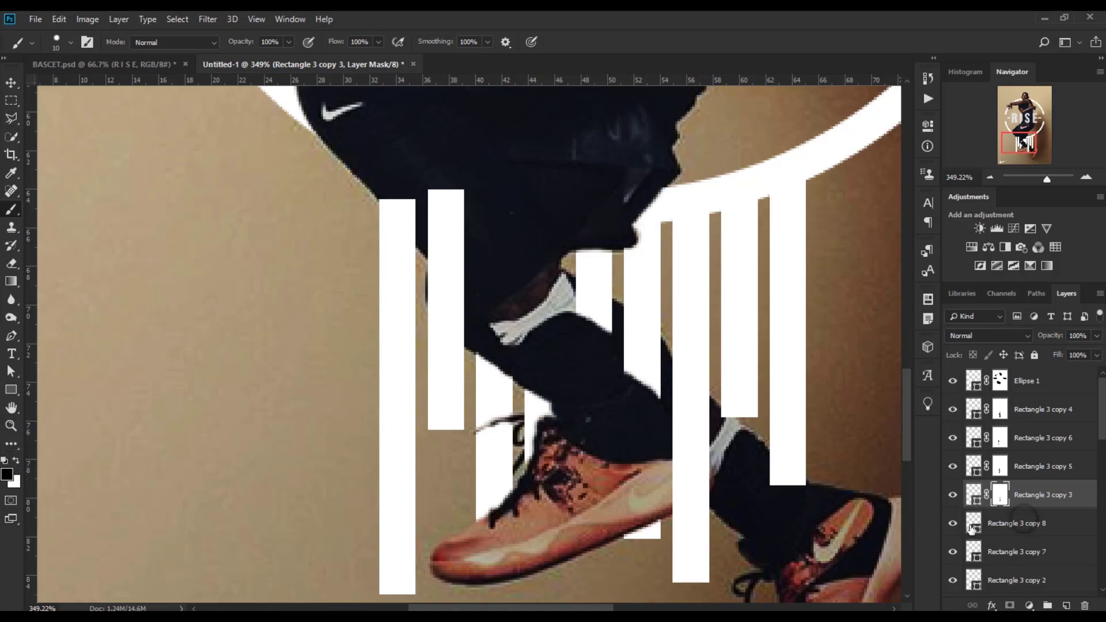
Add a layer mask to Rectangle 3 copy 8 and paint out its top where it meets the player's shorts.
{"action": "left_click", "coordinate": [1017, 523]}
{"action": "left_click", "coordinate": [1011, 605]}
{"action": "key", "text": "x"}
{"action": "left_click_drag", "start_coordinate": [380, 195], "coordinate": [419, 235]}
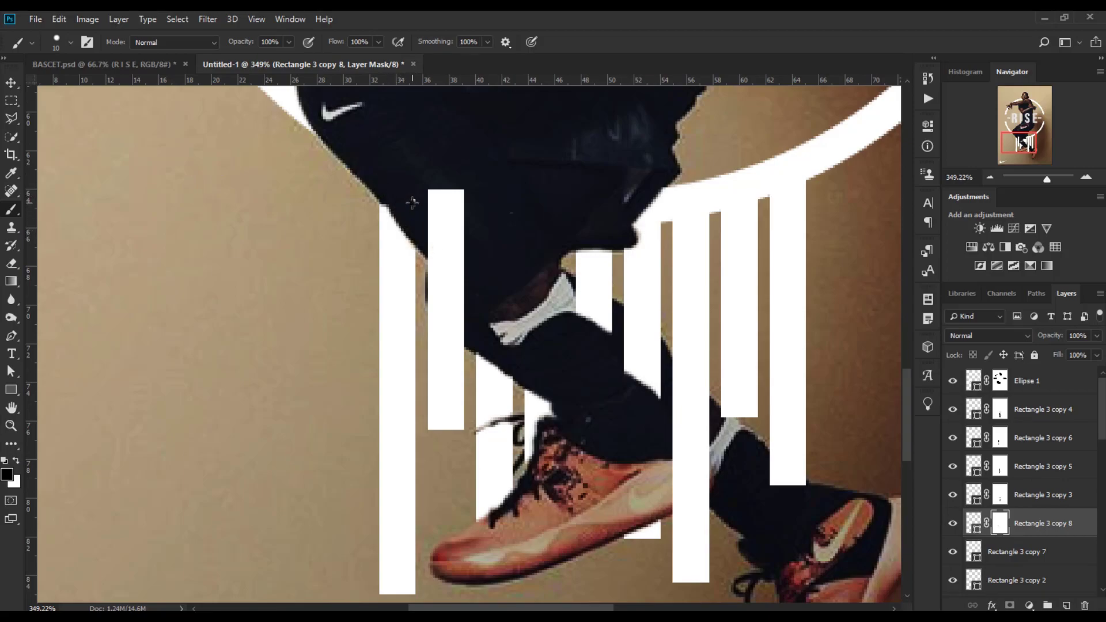
Add a layer mask to Rectangle 3 copy 7, set its opacity to 76%, and paint out its top behind the shorts.
{"action": "left_click", "coordinate": [1036, 552]}
{"action": "left_click", "coordinate": [954, 552]}
{"action": "left_click", "coordinate": [954, 551]}
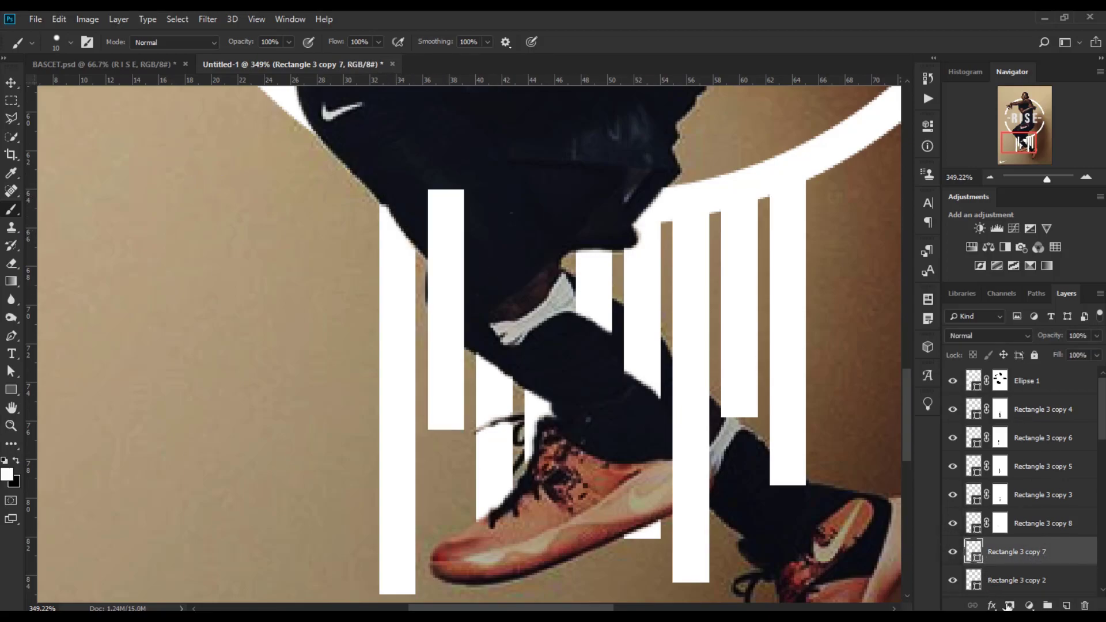
{"action": "left_click", "coordinate": [1011, 605]}
{"action": "left_click_drag", "start_coordinate": [1057, 336], "coordinate": [1044, 336]}
{"action": "mouse_move", "coordinate": [453, 193]}
{"action": "left_mouse_down"}
{"action": "mouse_move", "coordinate": [443, 286]}
{"action": "mouse_move", "coordinate": [436, 249]}
{"action": "left_mouse_up"}
{"action": "mouse_move", "coordinate": [437, 292]}
{"action": "left_mouse_down"}
{"action": "mouse_move", "coordinate": [466, 328]}
{"action": "mouse_move", "coordinate": [457, 231]}
{"action": "mouse_move", "coordinate": [458, 297]}
{"action": "mouse_move", "coordinate": [459, 254]}
{"action": "left_mouse_up"}
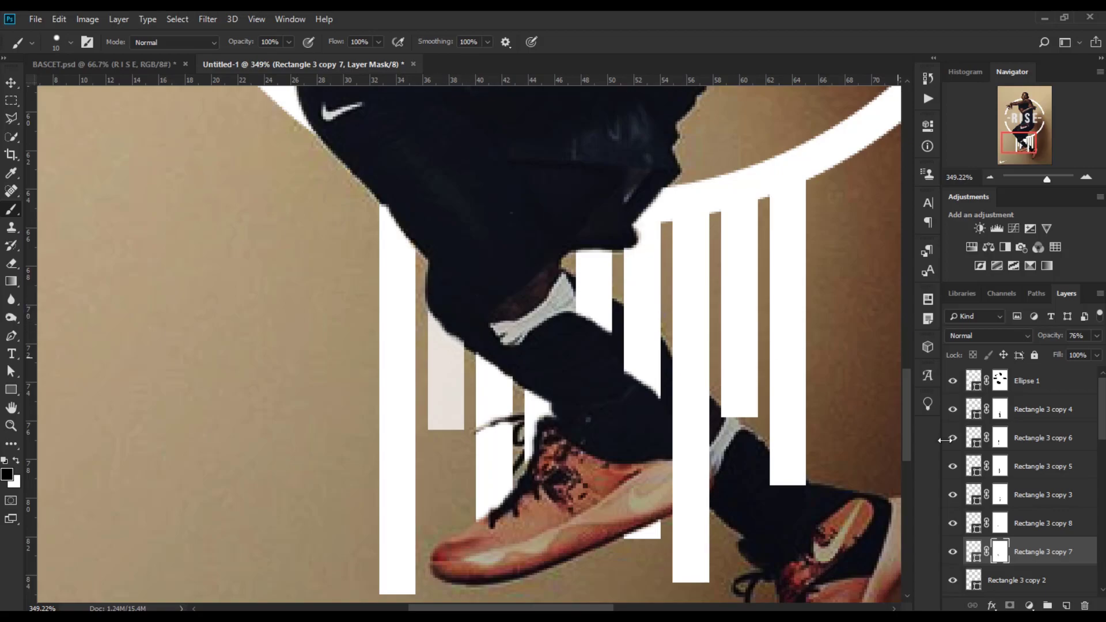
Add a layer mask to Rectangle 3 copy 2, paint out its part over the player's leg, and set opacity to 100%.
{"action": "scroll", "coordinate": [1015, 496], "scroll_direction": "down", "scroll_amount": 3}
{"action": "left_click", "coordinate": [974, 495]}
{"action": "left_click", "coordinate": [1010, 605]}
{"action": "left_click_drag", "start_coordinate": [675, 451], "coordinate": [675, 427]}
{"action": "left_click_drag", "start_coordinate": [1059, 336], "coordinate": [1053, 335]}
{"action": "mouse_move", "coordinate": [703, 471]}
{"action": "left_mouse_down"}
{"action": "mouse_move", "coordinate": [677, 494]}
{"action": "mouse_move", "coordinate": [685, 438]}
{"action": "mouse_move", "coordinate": [711, 464]}
{"action": "left_mouse_up"}
{"action": "key", "text": "x"}
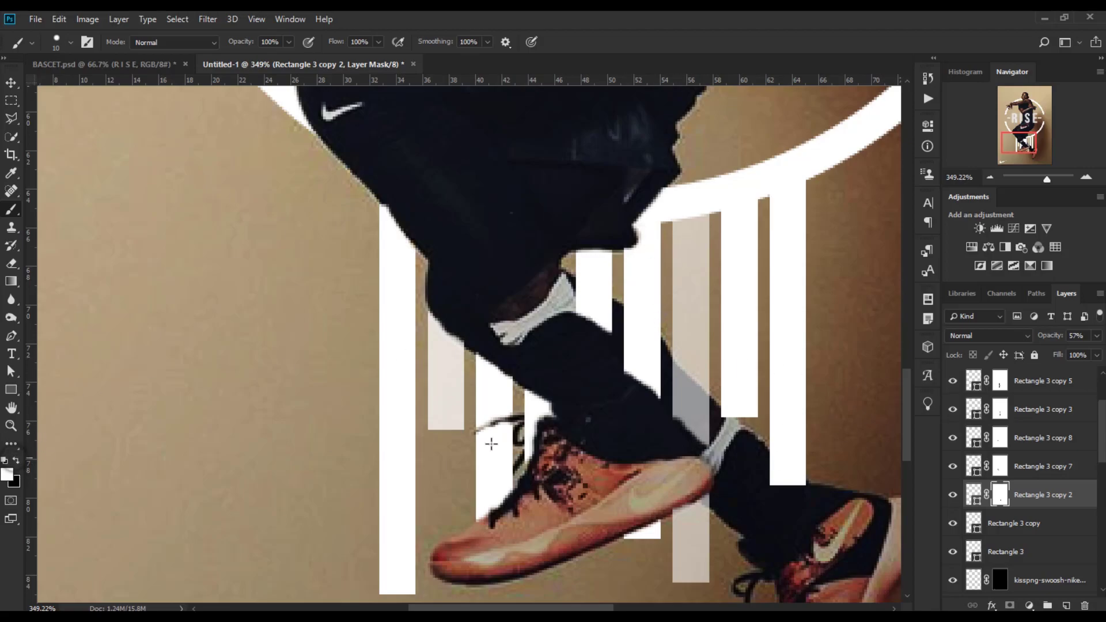
{"action": "mouse_move", "coordinate": [692, 415]}
{"action": "left_mouse_down"}
{"action": "mouse_move", "coordinate": [718, 455]}
{"action": "mouse_move", "coordinate": [706, 438]}
{"action": "left_mouse_up"}
{"action": "left_click_drag", "start_coordinate": [1051, 336], "coordinate": [1079, 336]}
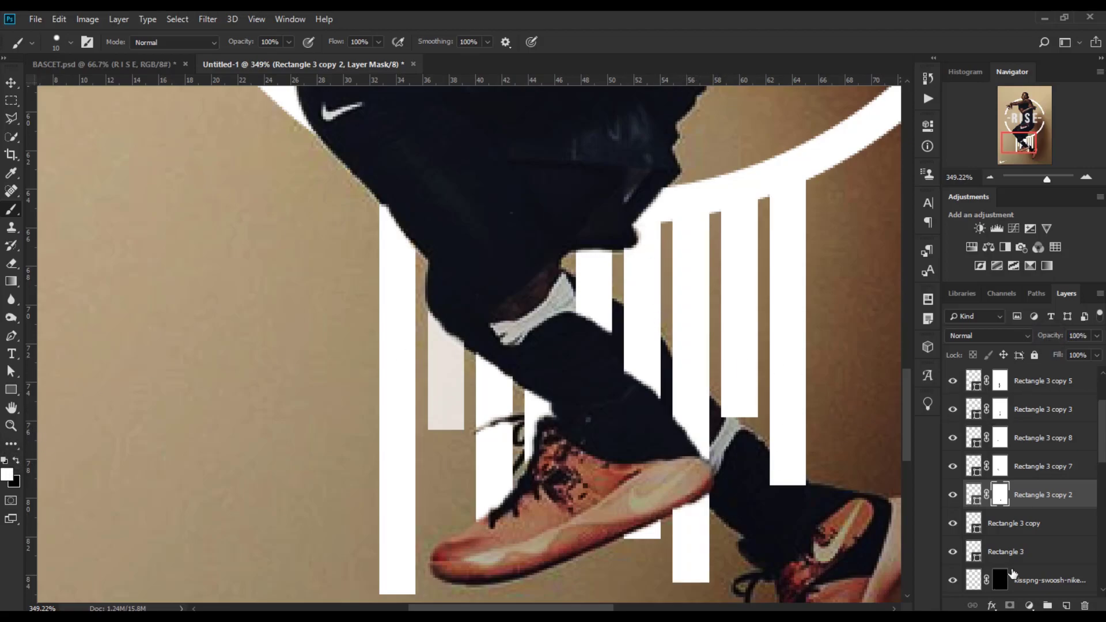
Add layer masks to the Rectangle 3 copy and Rectangle 3 bar layers.
{"action": "left_click", "coordinate": [1016, 523]}
{"action": "left_click", "coordinate": [1011, 605]}
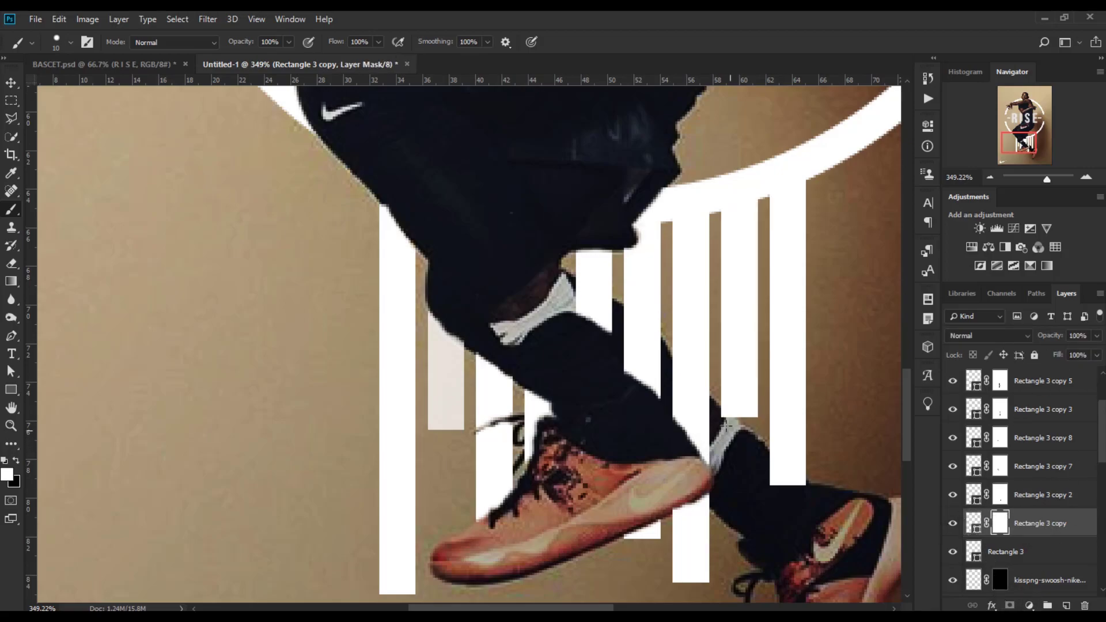
{"action": "left_click", "coordinate": [1006, 552]}
{"action": "left_click", "coordinate": [1011, 605]}
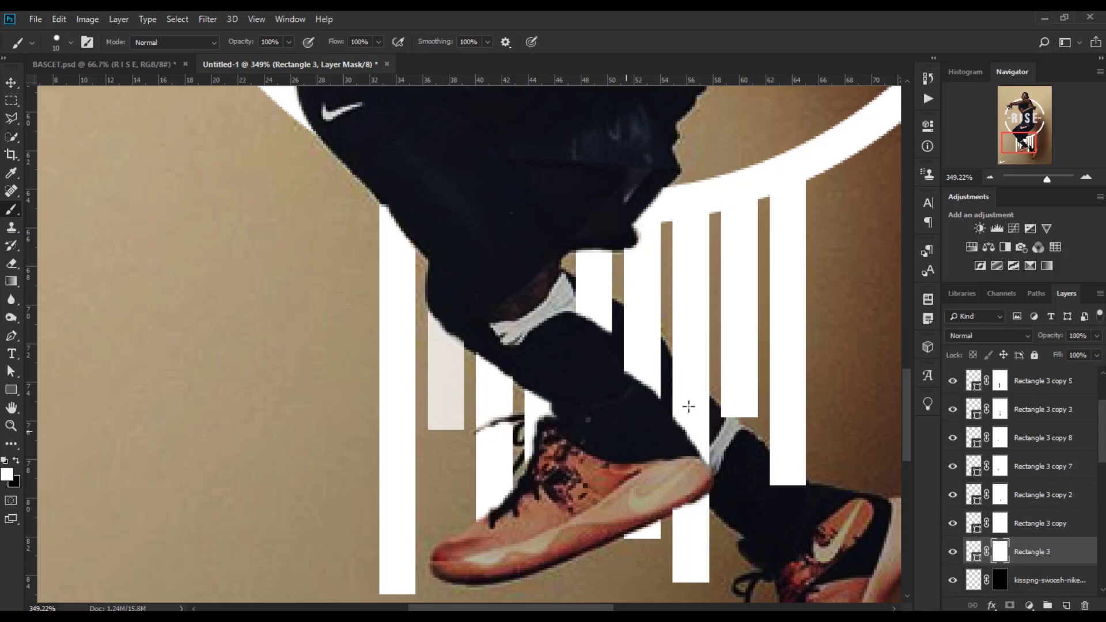
Fit the whole poster on screen and select the RISE text layer.
{"action": "key", "text": "ctrl+0"}
{"action": "left_click", "coordinate": [1037, 467]}
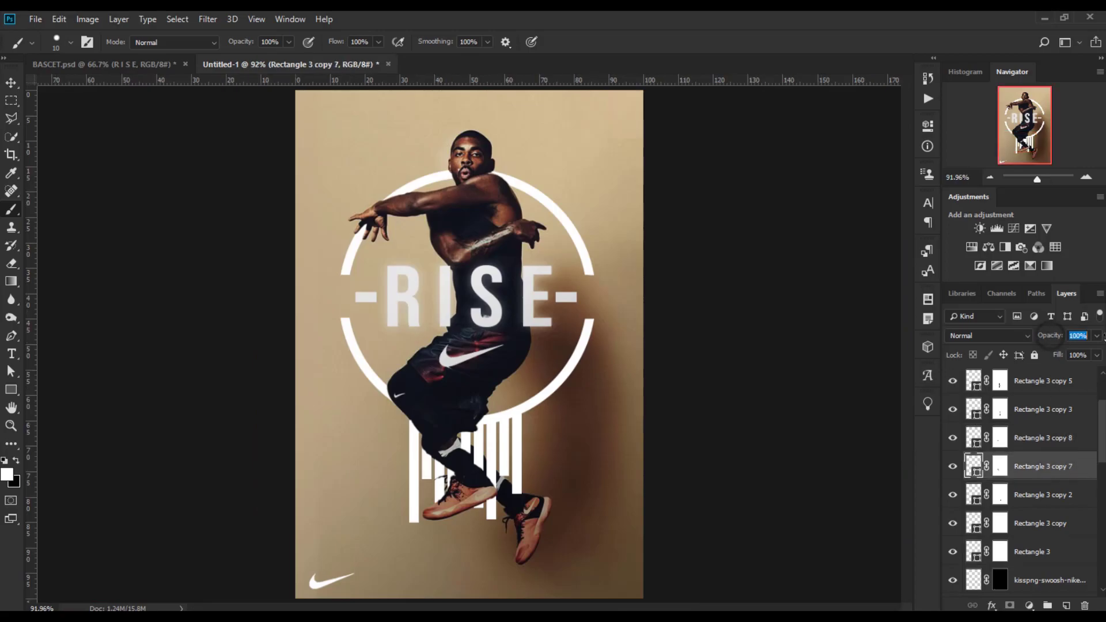
{"action": "scroll", "coordinate": [1056, 370], "scroll_direction": "down", "scroll_amount": 5}
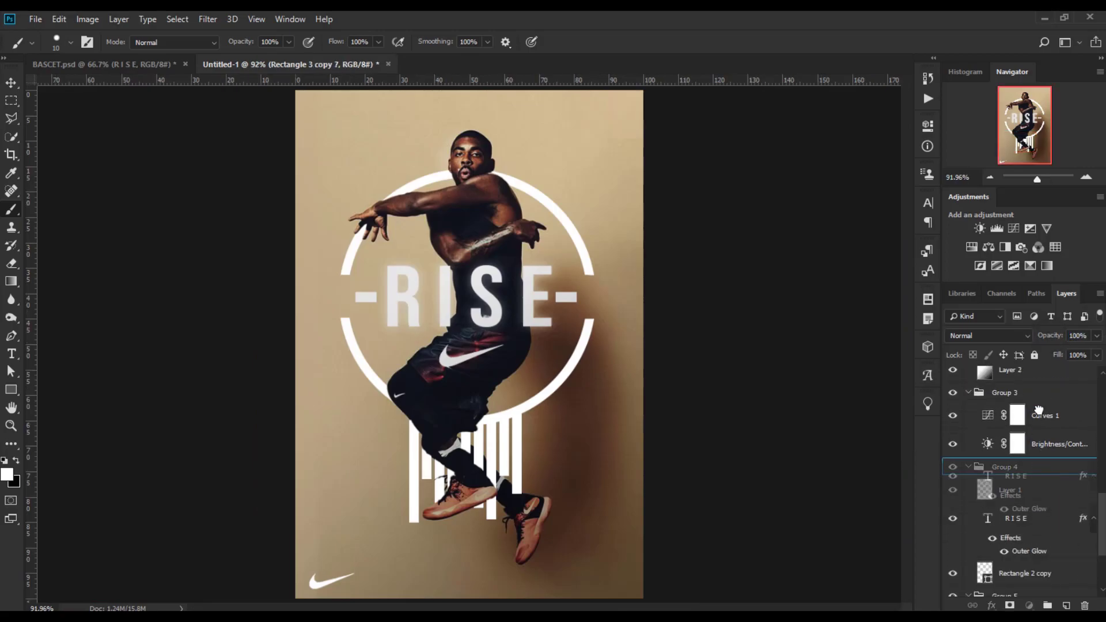
{"action": "scroll", "coordinate": [1034, 380], "scroll_direction": "up", "scroll_amount": 5}
{"action": "left_click", "coordinate": [1031, 382]}
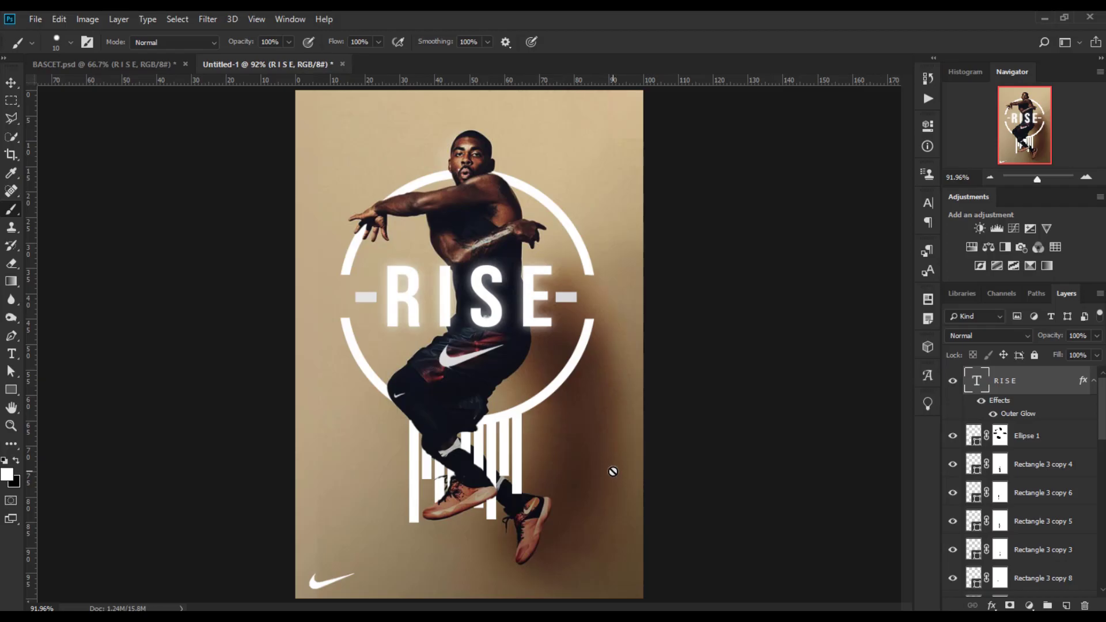